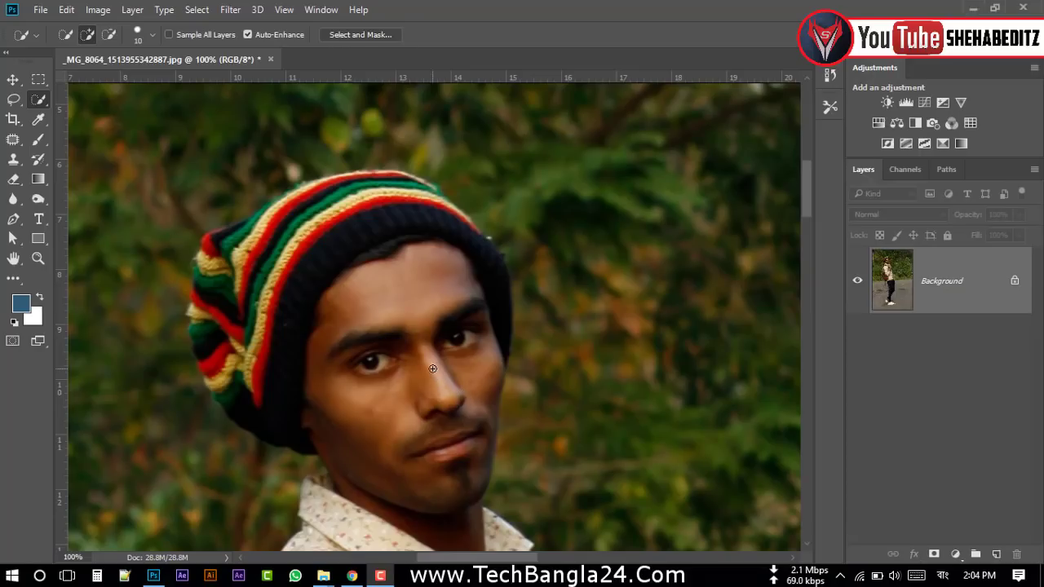
- Zoom in and paint a size-30 Quick Selection over the man's beanie, face and body
key(ctrl+0)
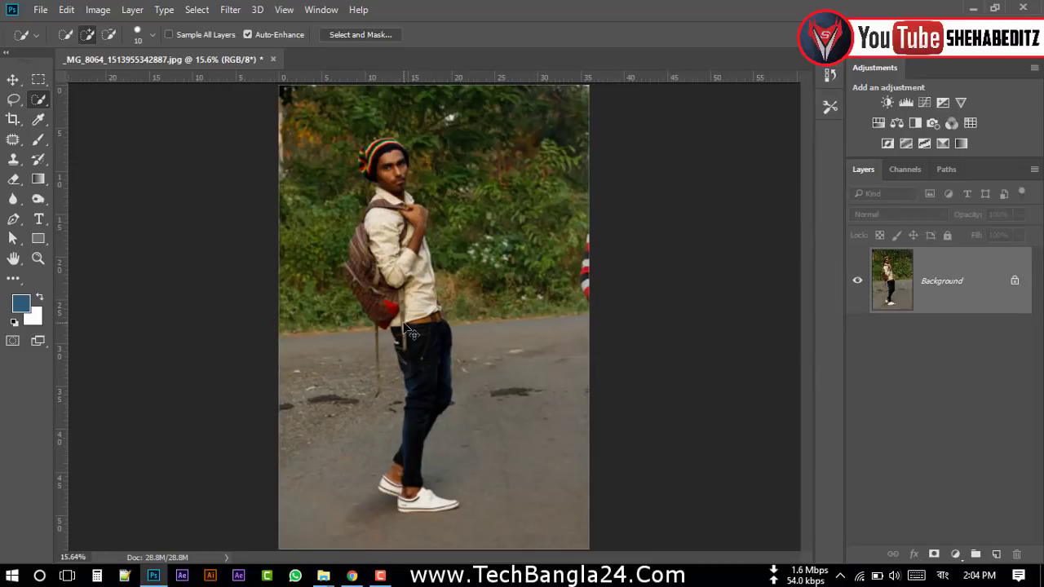
key(ctrl+minus)
key(ctrl+minus)
key(ctrl+plus)
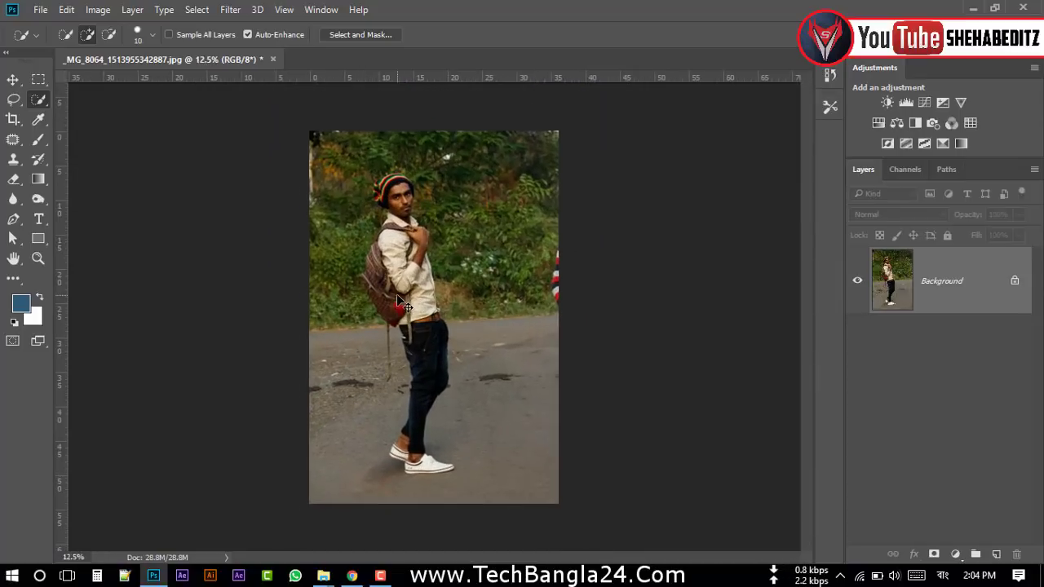
scroll(397, 302, up, 4)
scroll(387, 311, up, 3)
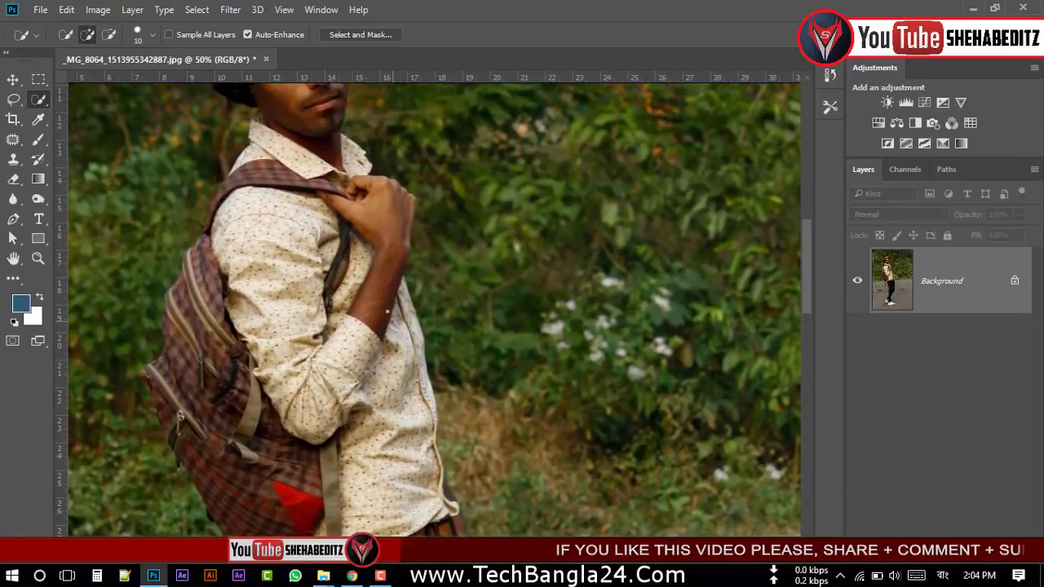
scroll(387, 311, up, 3)
scroll(343, 307, up, 2)
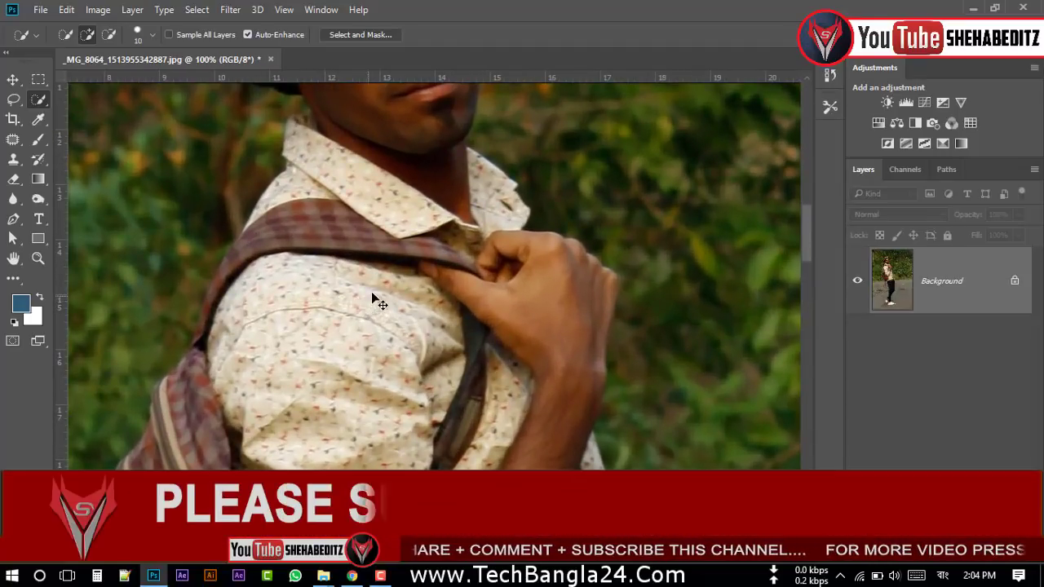
scroll(373, 294, up, 3)
scroll(374, 285, up, 2)
scroll(375, 271, up, 2)
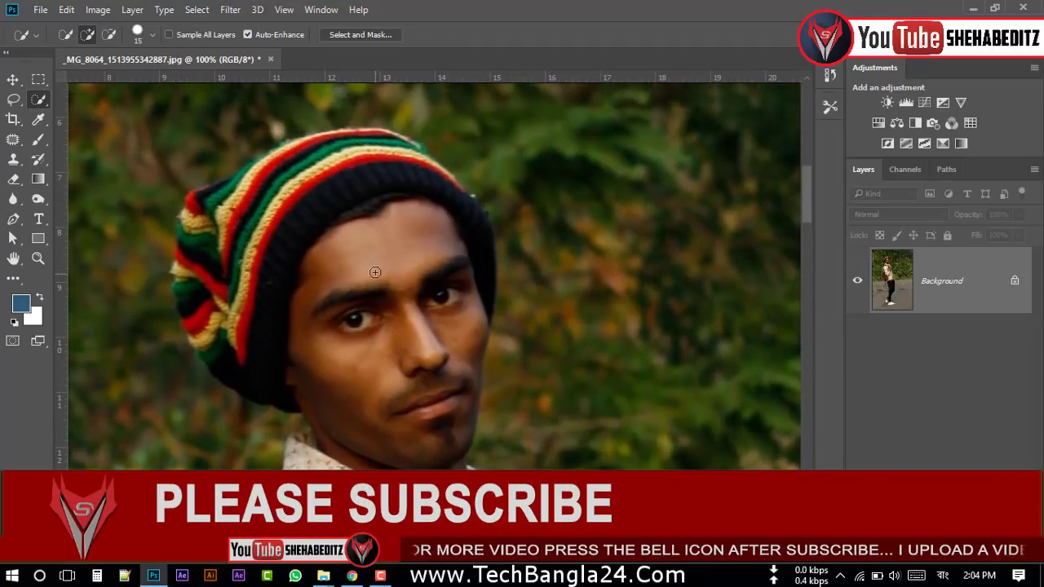
key(bracketright)
key(bracketright)
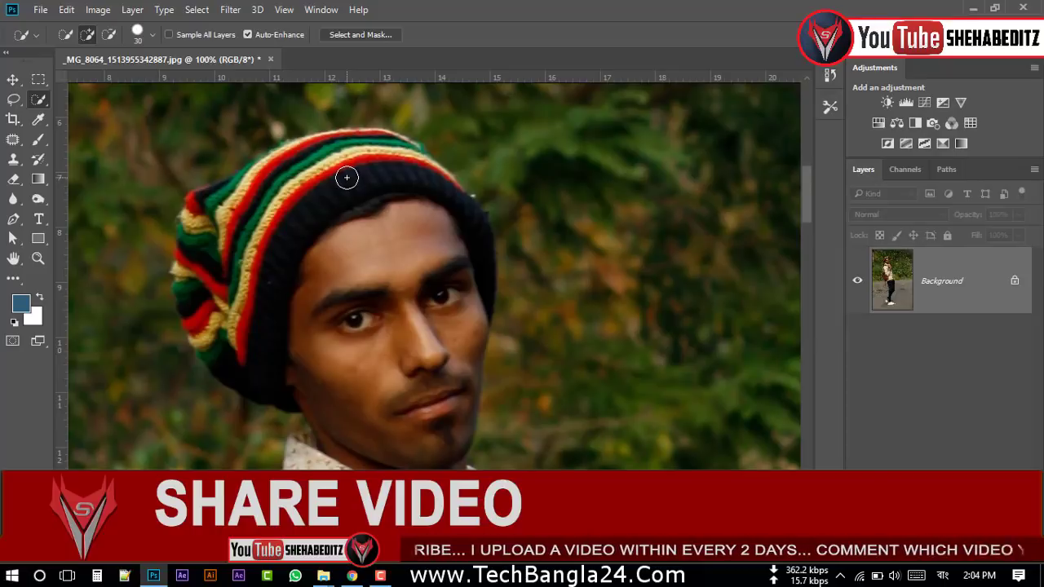
mouse_move(340, 180)
mouse_down()
mouse_move(286, 255)
mouse_move(252, 275)
mouse_move(270, 298)
mouse_move(350, 158)
mouse_move(368, 152)
mouse_move(291, 156)
mouse_move(258, 179)
mouse_move(204, 237)
mouse_move(198, 277)
mouse_up()
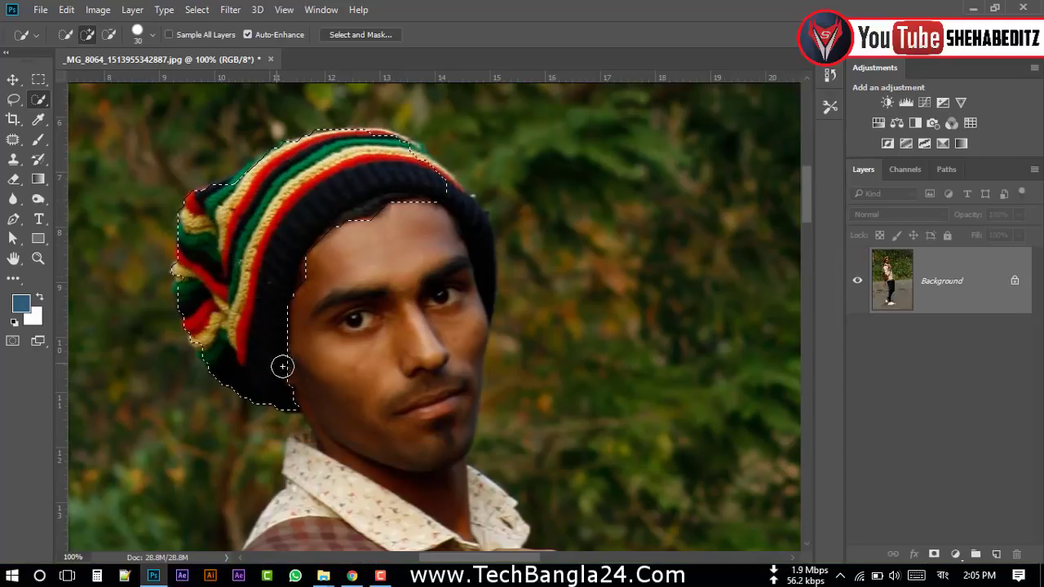
drag(283, 366, 364, 239)
drag(442, 210, 460, 224)
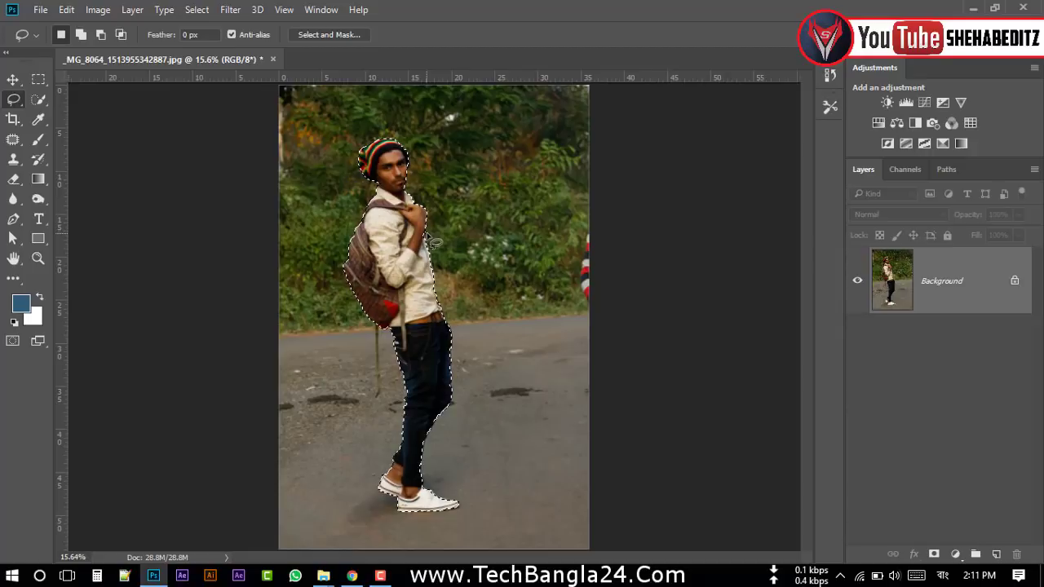
- Feather the man's selection and add a layer mask hiding the road and trees
key(shift)
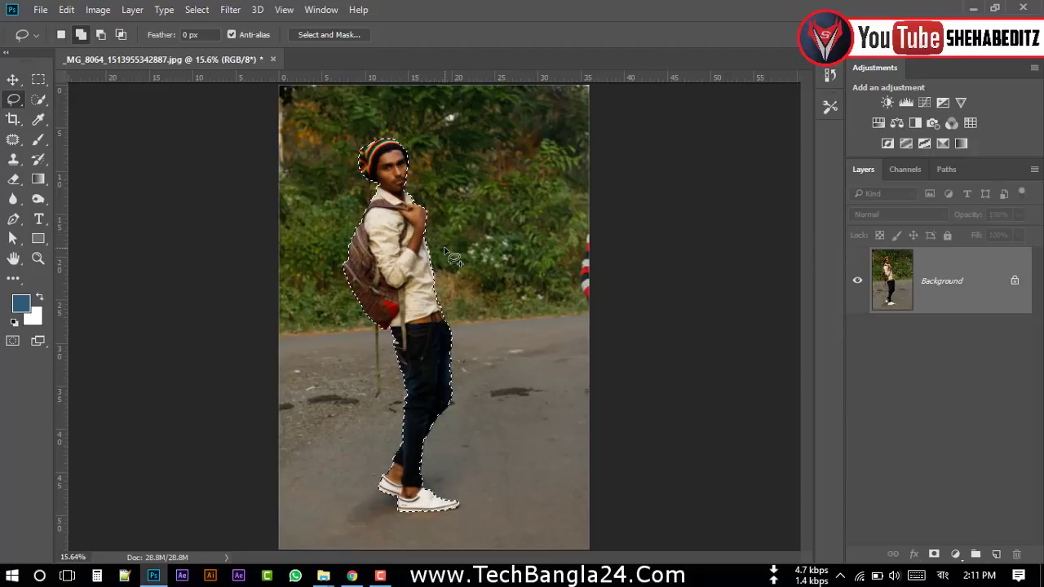
key(shift+F6)
click(600, 194)
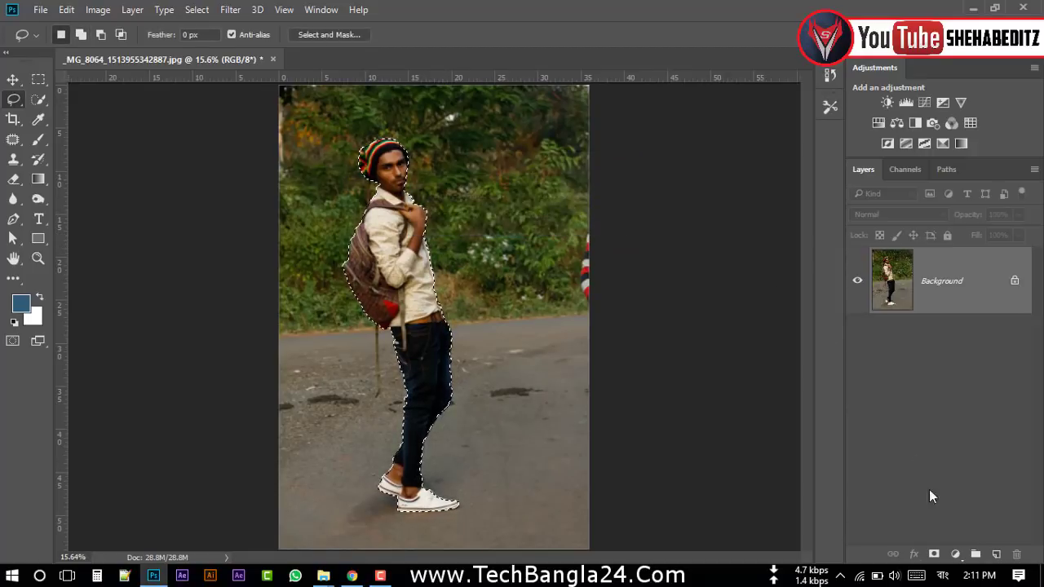
click(935, 554)
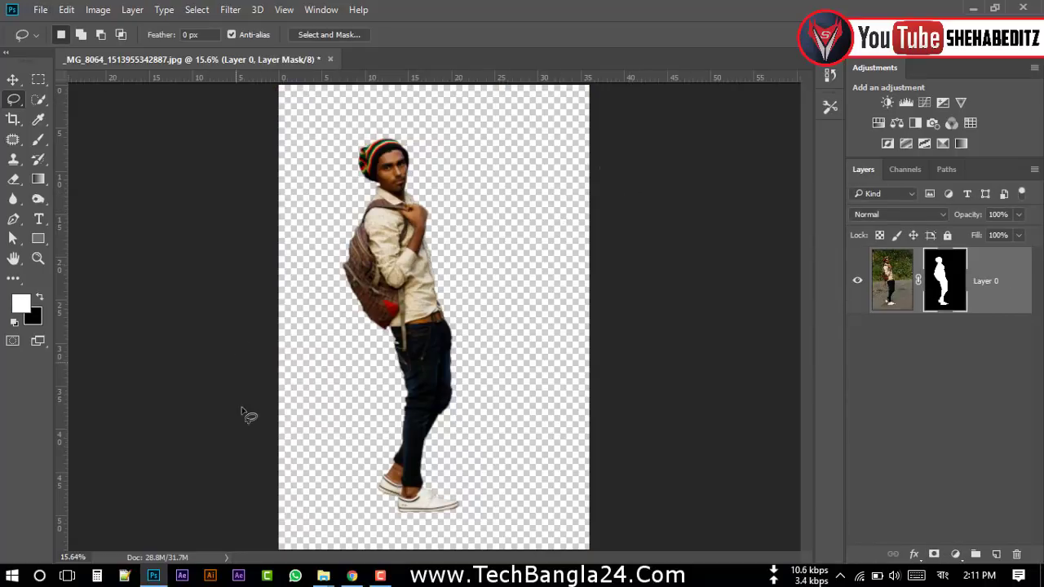
mouse_move(323, 576)
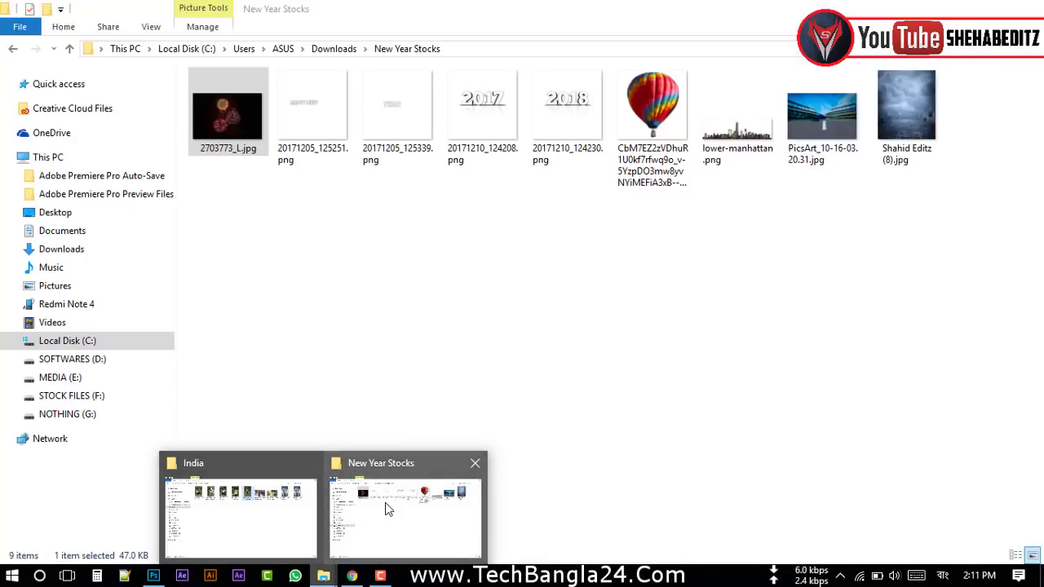
- Pick the blurred road photo from the New Year Stocks folder
click(388, 509)
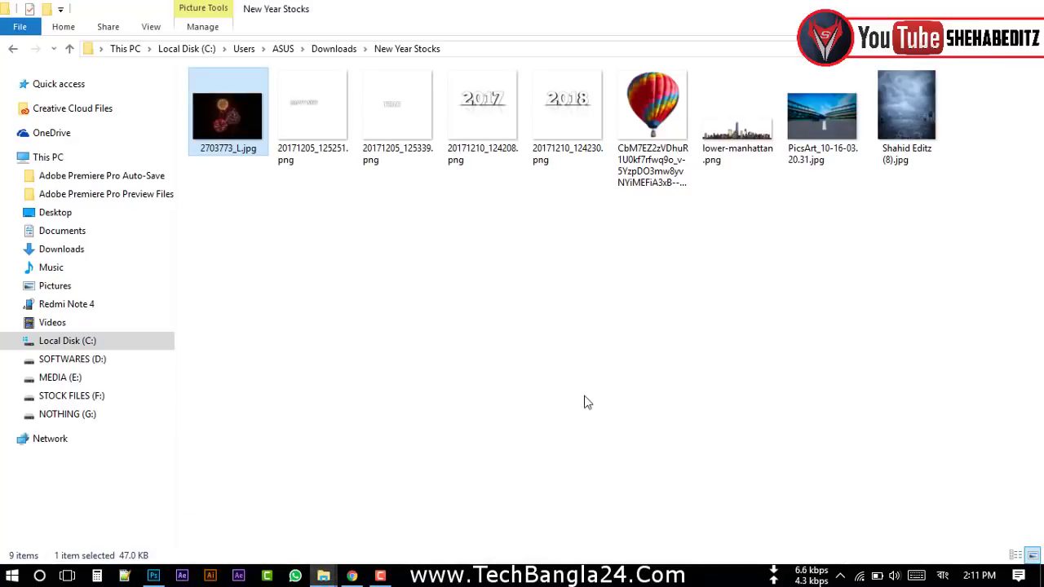
click(826, 124)
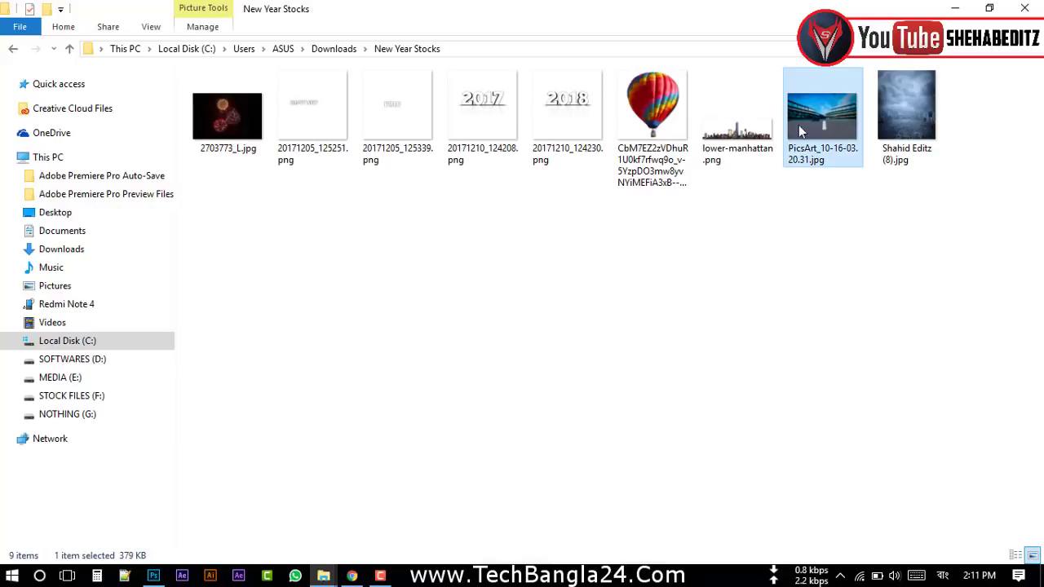
click(155, 571)
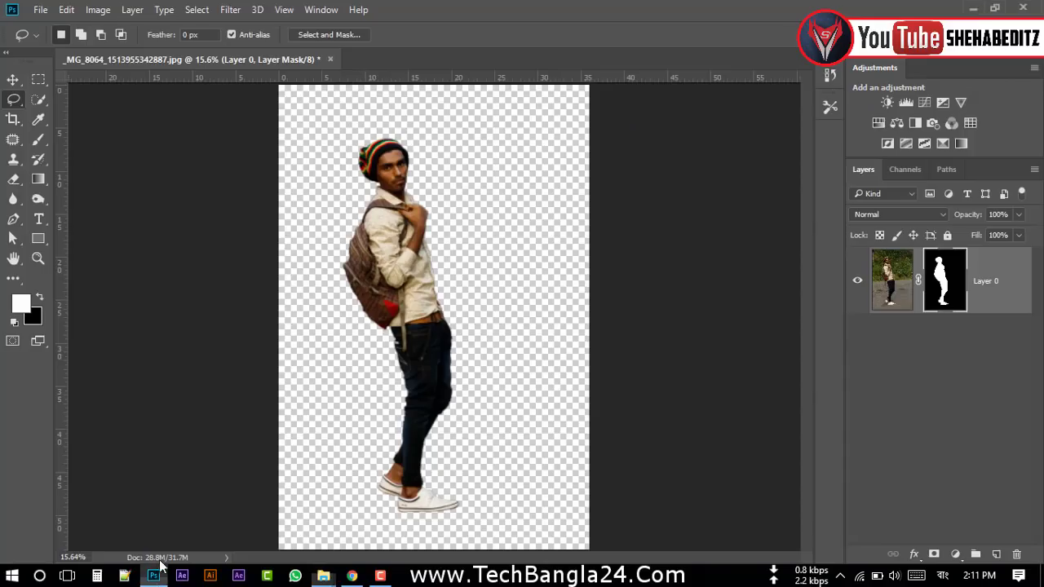
- Create a 1280×720, 200 ppi document named 'Happy New Year Photo Editz'
click(40, 10)
click(298, 89)
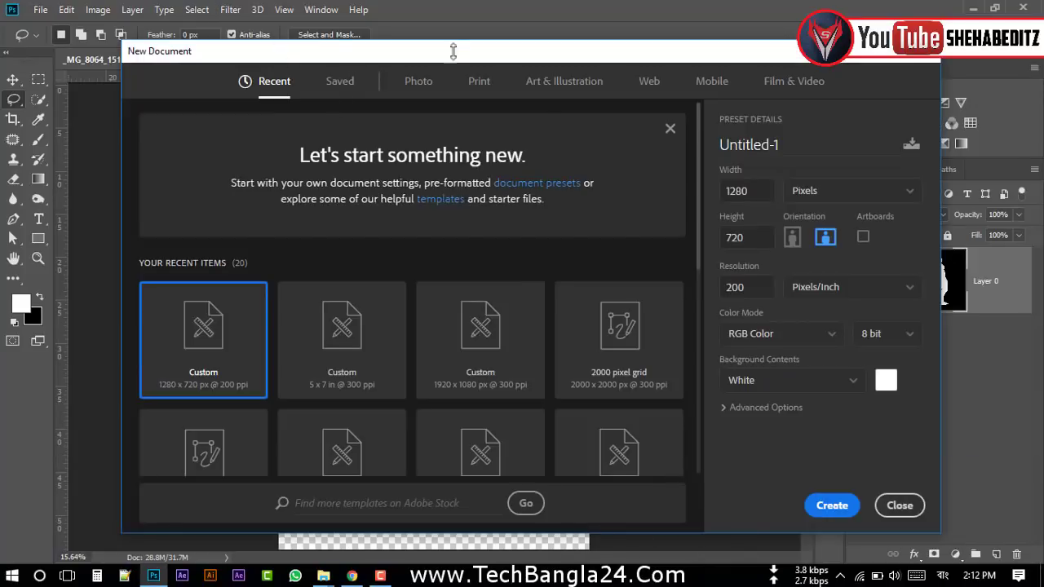
text(Happy New)
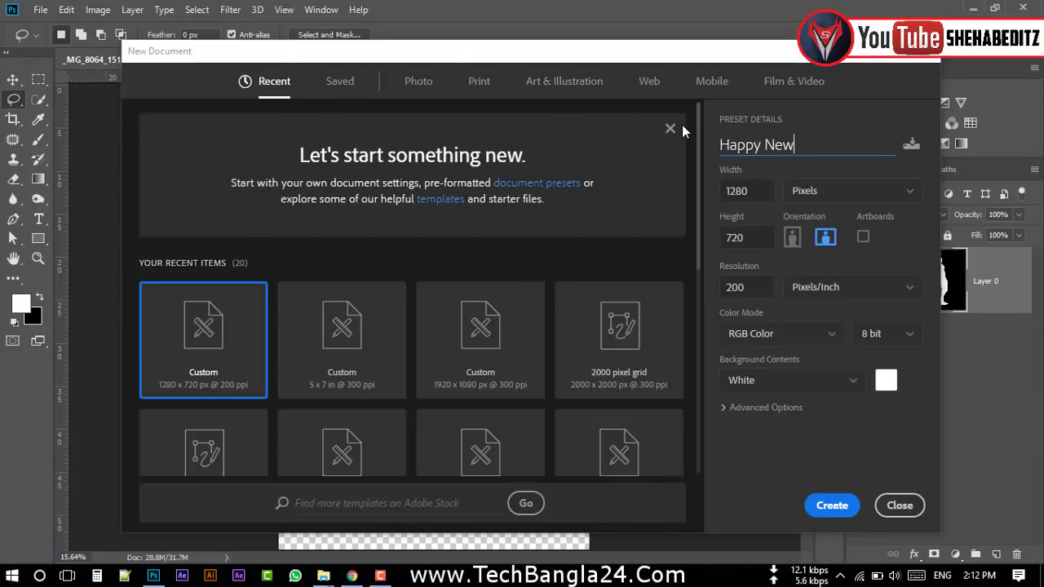
text( Year Photo Editz)
key(Tab)
key(Return)
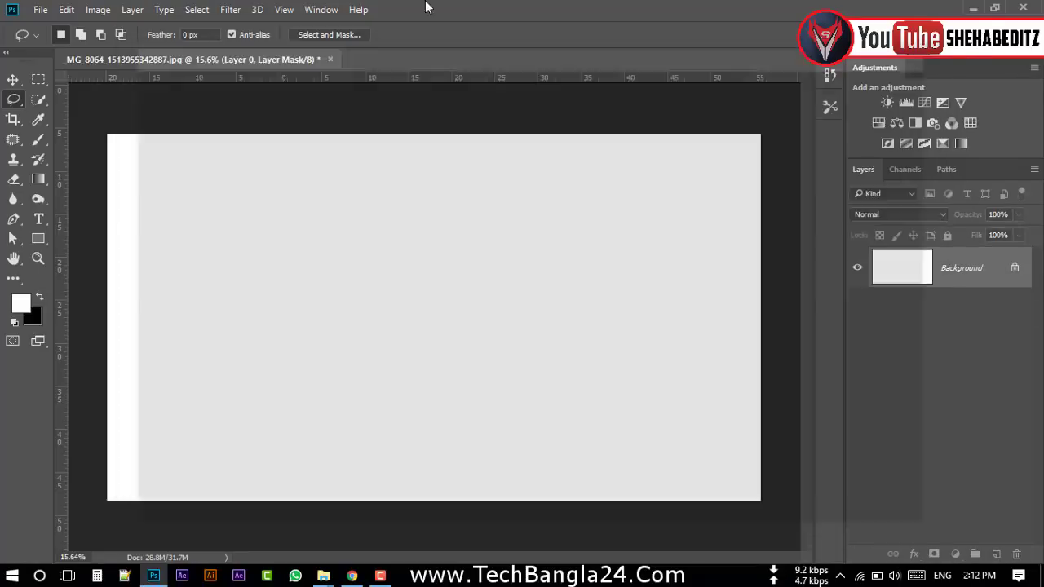
click(367, 525)
- Place the blurred road photo into the document and stretch it across the canvas
mouse_move(830, 110)
mouse_down()
mouse_move(157, 577)
mouse_move(484, 410)
mouse_up()
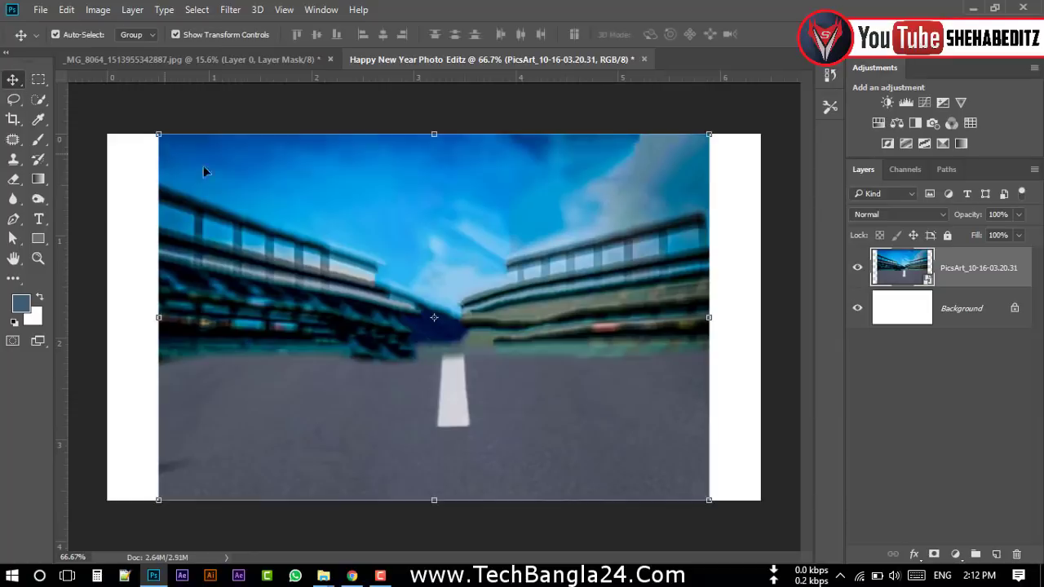
drag(706, 131, 716, 125)
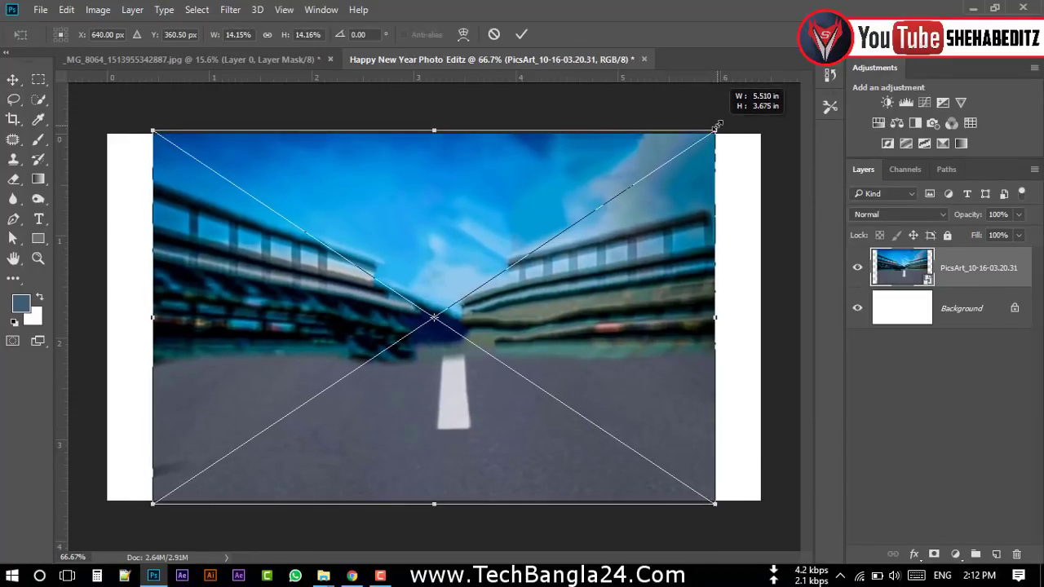
key(Return)
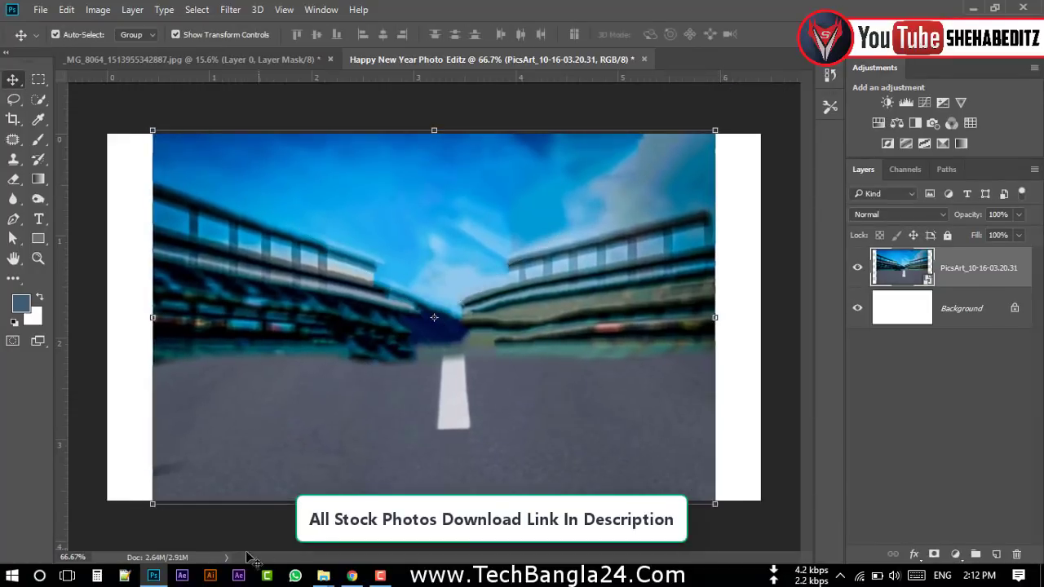
- Place the Shahid Editz (8) cloudy photo and enlarge it over the canvas
click(405, 510)
click(906, 122)
mouse_move(906, 122)
mouse_down()
mouse_move(189, 526)
mouse_move(403, 364)
mouse_up()
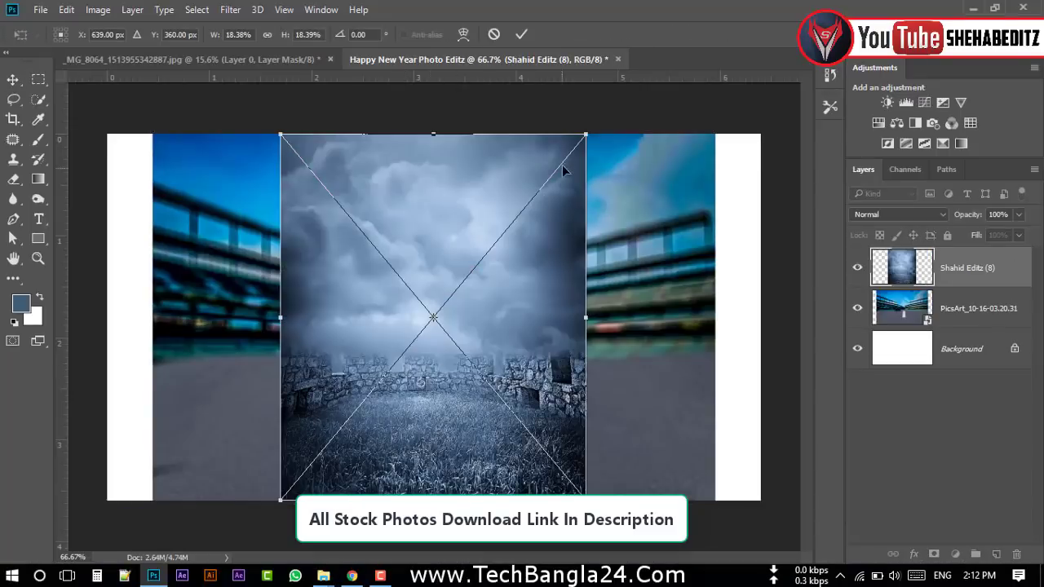
drag(586, 130, 628, 263)
key(ctrl+minus)
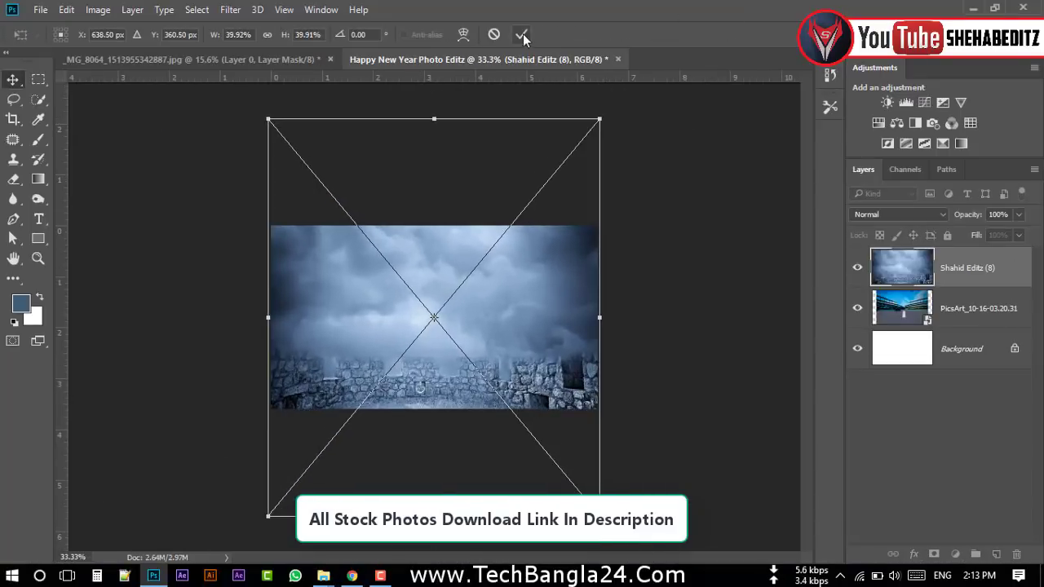
key(Return)
click(924, 302)
- Move the road photo layer above the clouds and scale it to cover the canvas
drag(924, 302, 924, 260)
drag(574, 224, 598, 192)
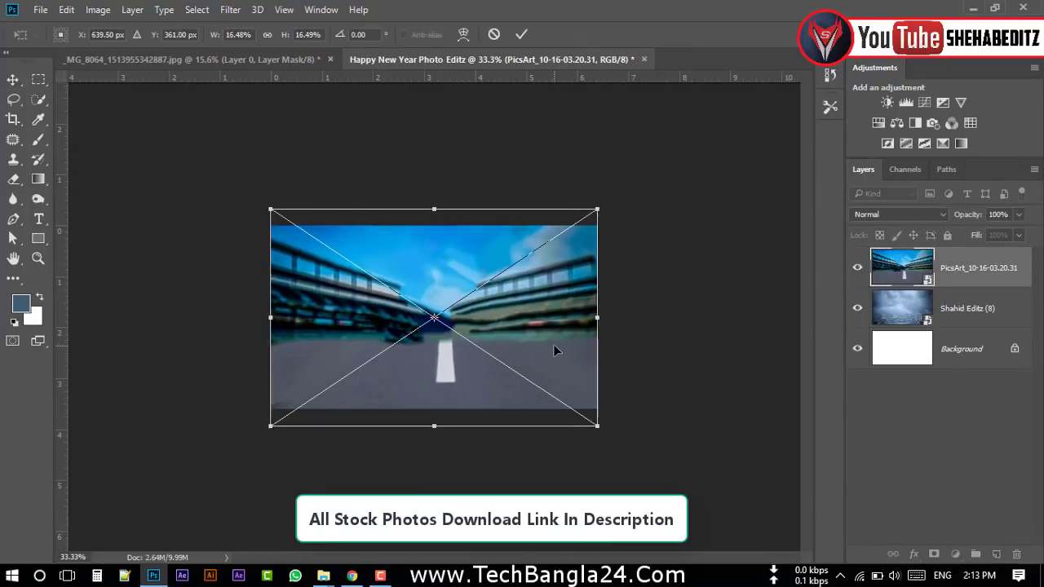
key(Return)
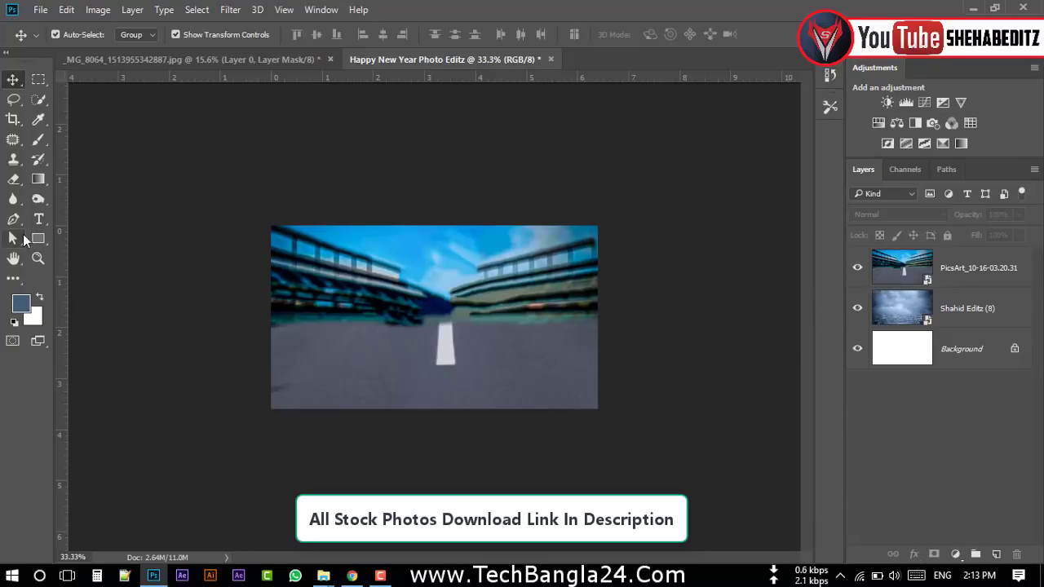
- Select the road photo's upper part, invert to the lower road, and mask the top away
click(15, 101)
click(36, 82)
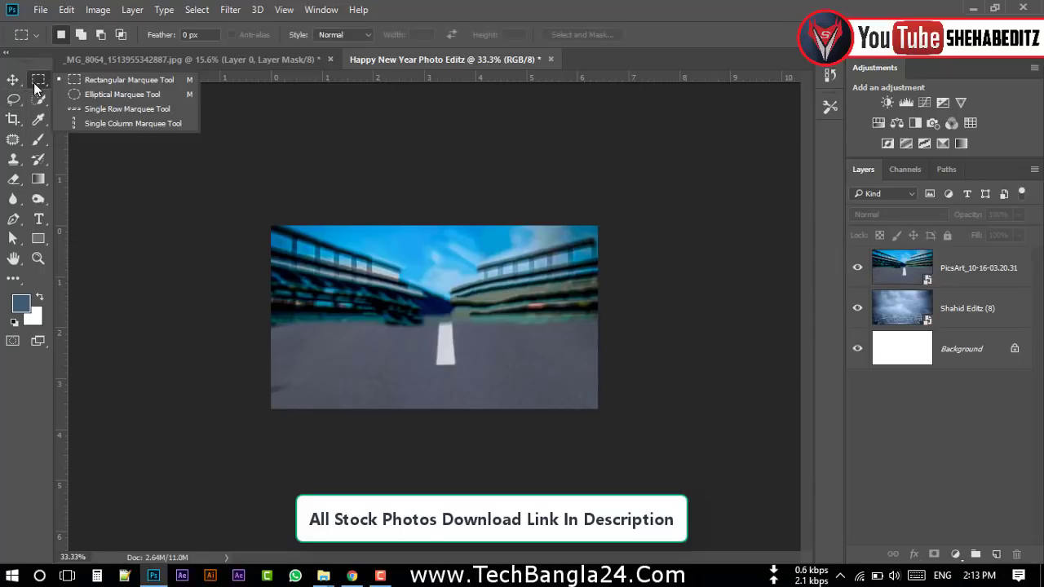
click(86, 80)
drag(252, 213, 659, 353)
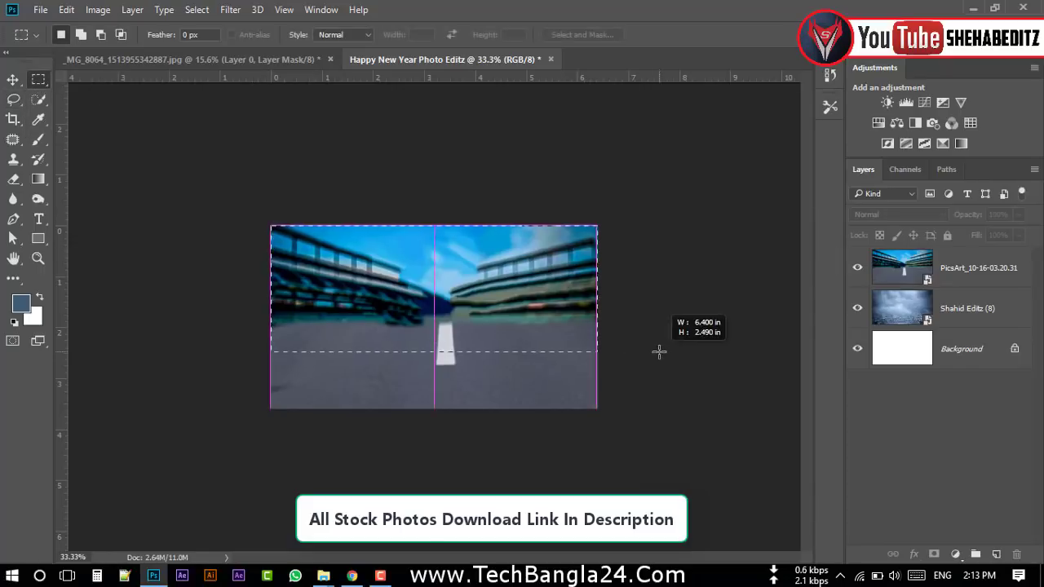
click(196, 9)
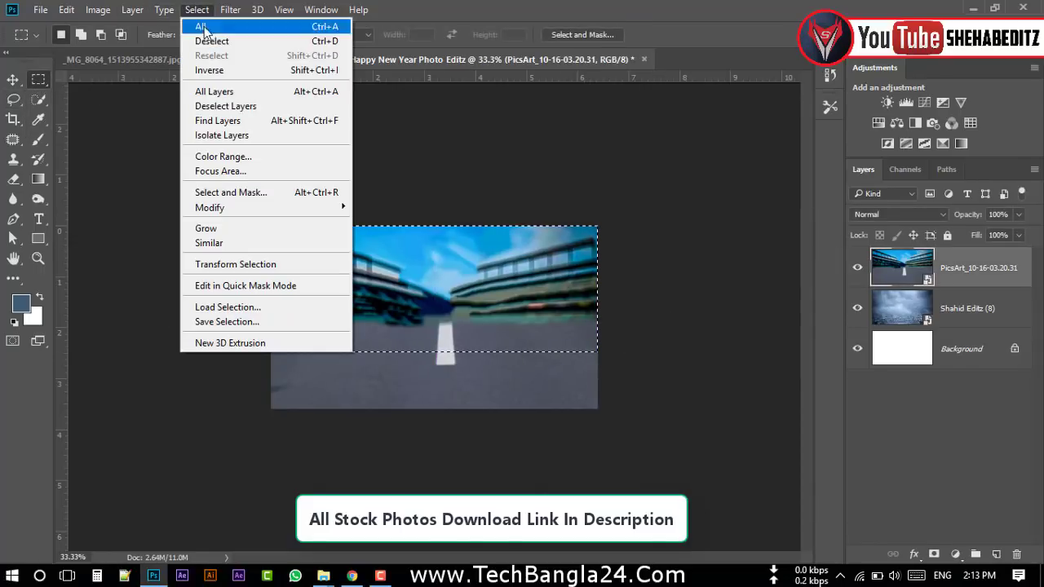
click(217, 70)
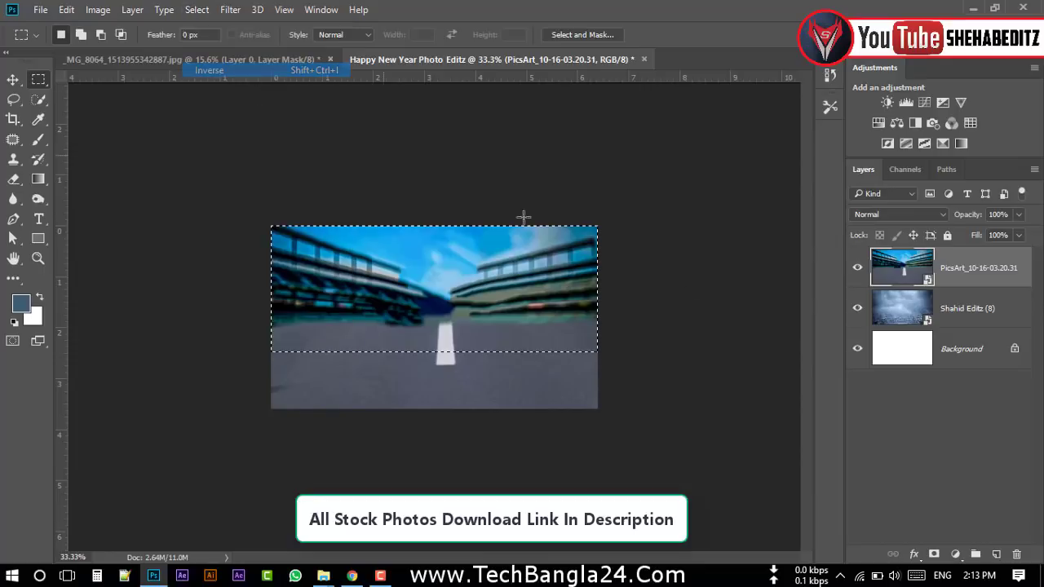
click(934, 553)
key(v)
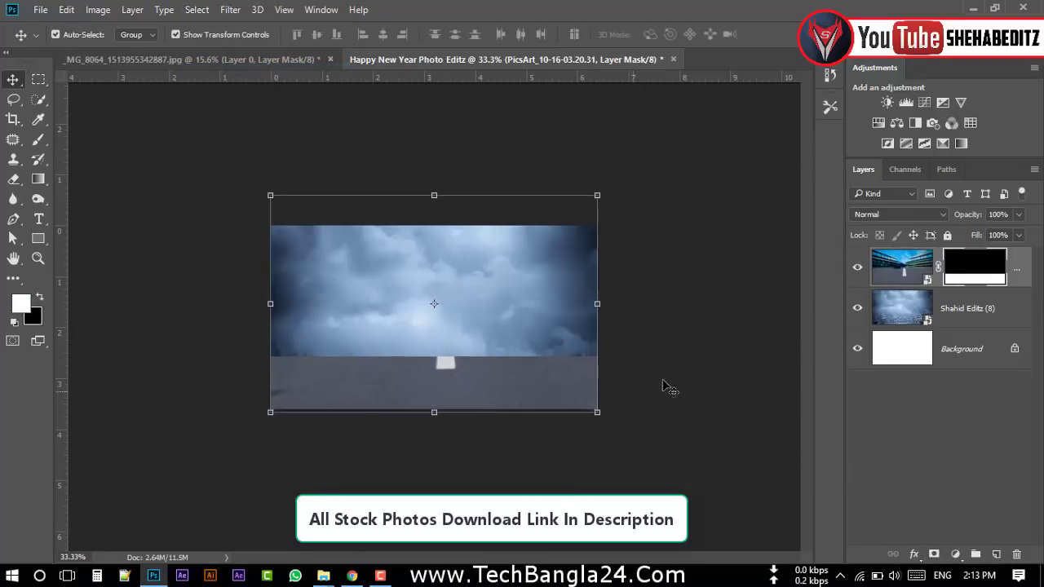
key(alt+Tab)
- Place the lower-manhattan skyline image and nudge it down toward the horizon
drag(738, 114, 471, 380)
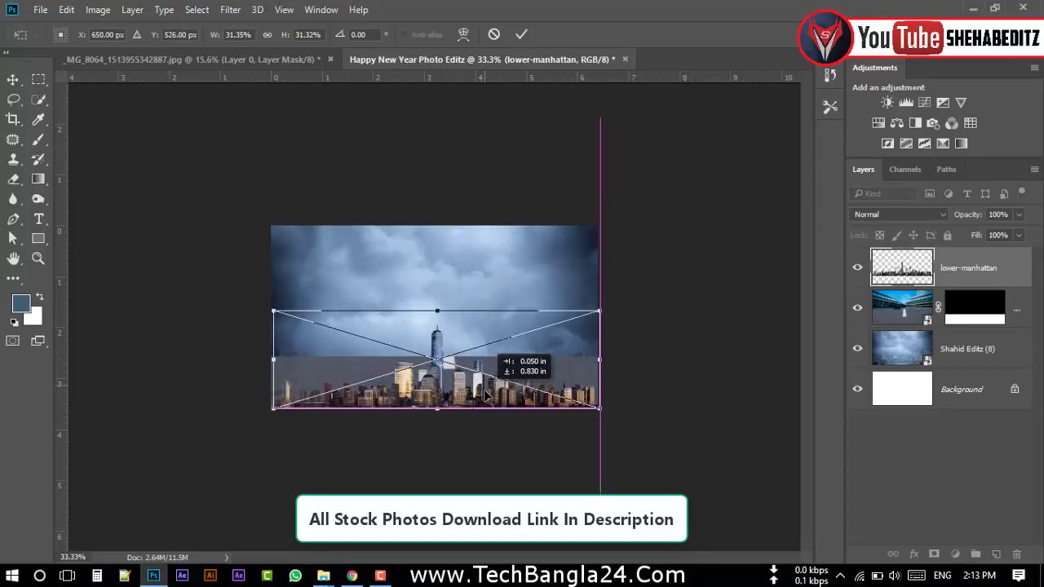
key(Return)
key(ctrl+0)
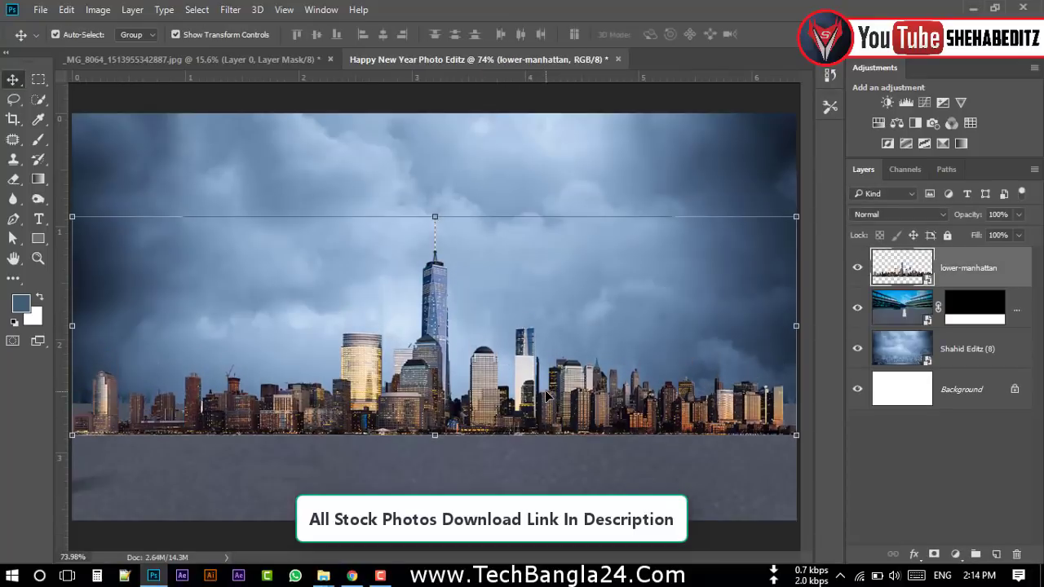
drag(546, 391, 546, 398)
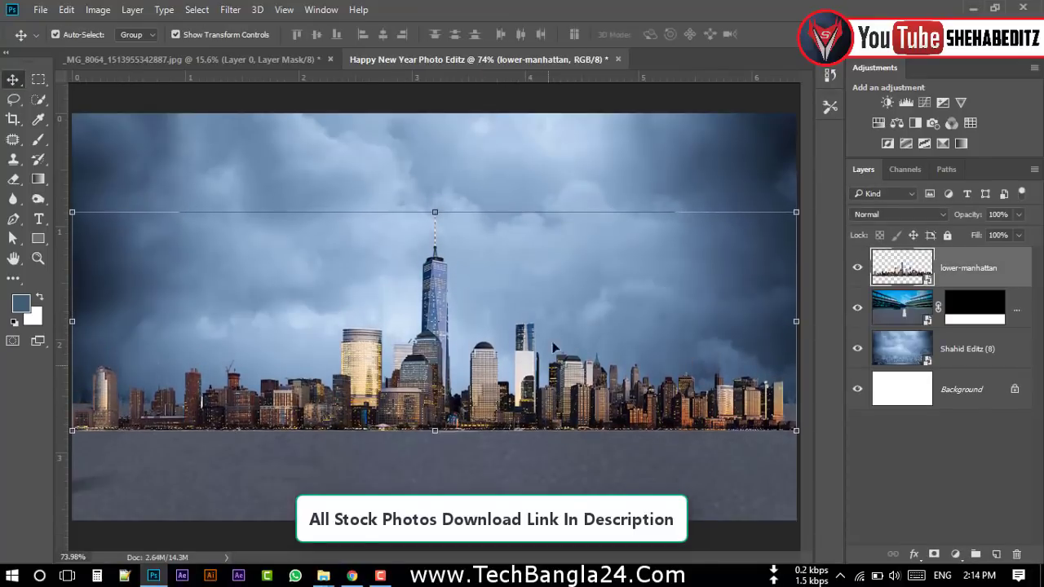
- Shift the road photo and skyline with transforms and arrow nudges so they meet at the horizon
click(531, 208)
key(ctrl+t)
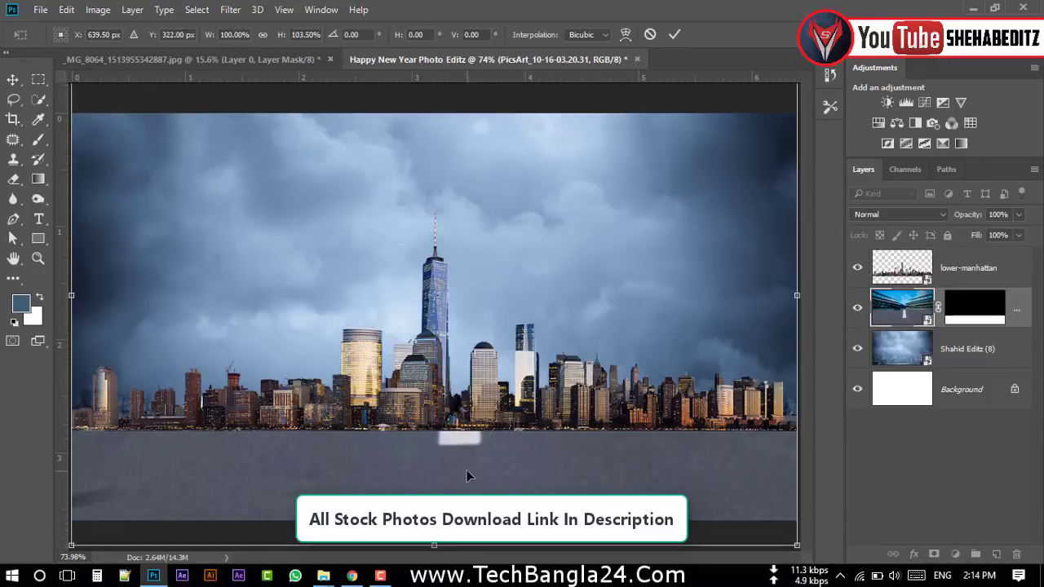
drag(485, 430, 486, 410)
key(shift+Down)
key(shift+Down)
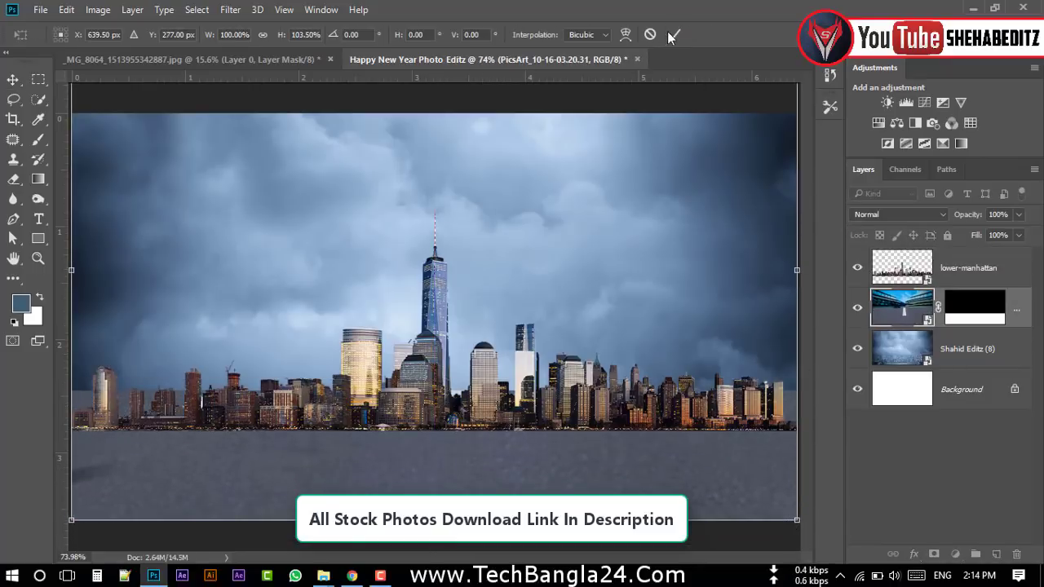
click(672, 35)
click(897, 274)
key(shift+Up)
key(shift+Up)
key(shift+Up)
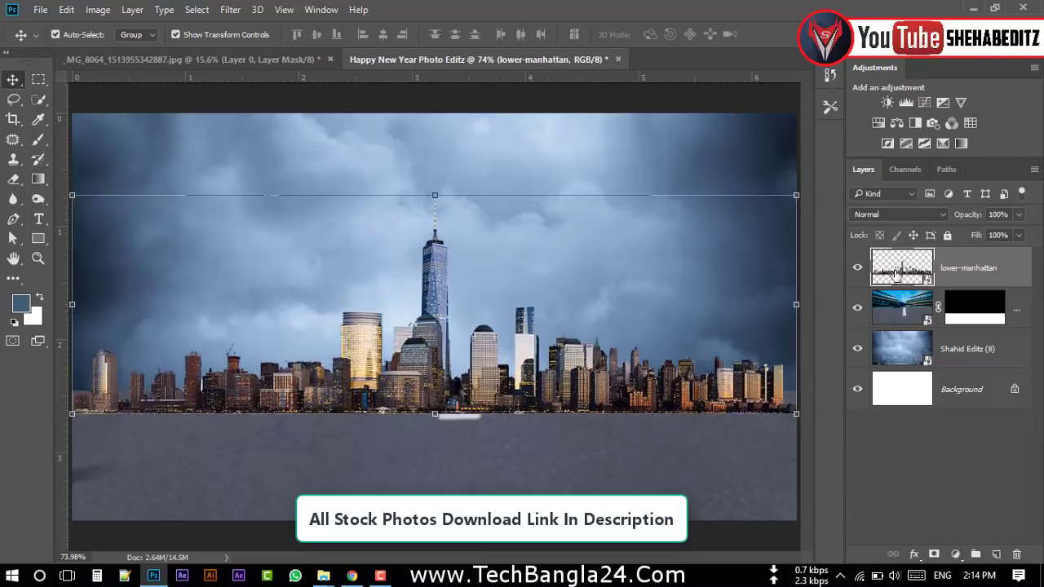
key(Down)
key(Down)
key(Down)
key(Down)
key(Down)
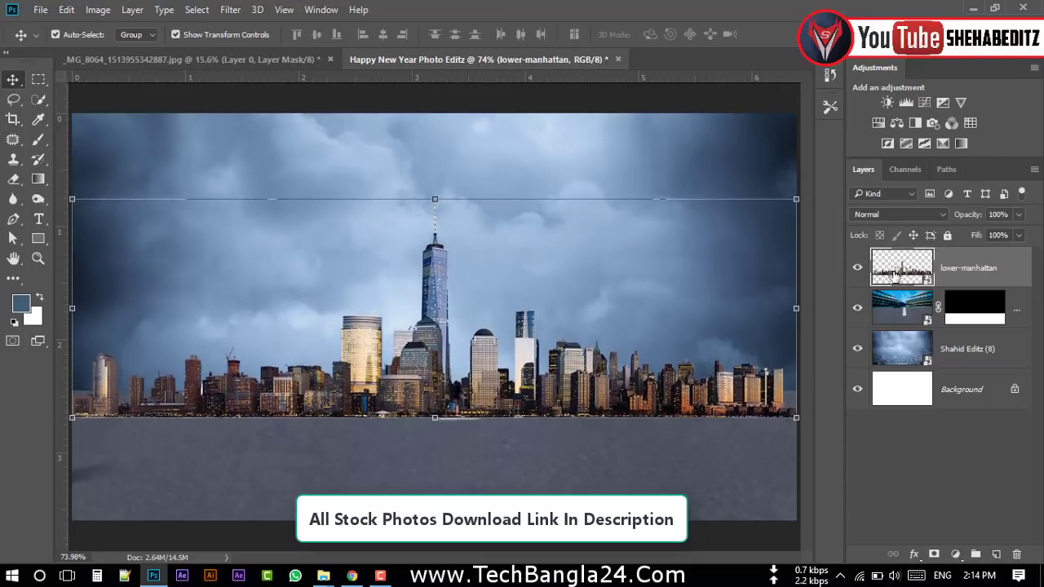
key(Down)
key(Down)
click(911, 318)
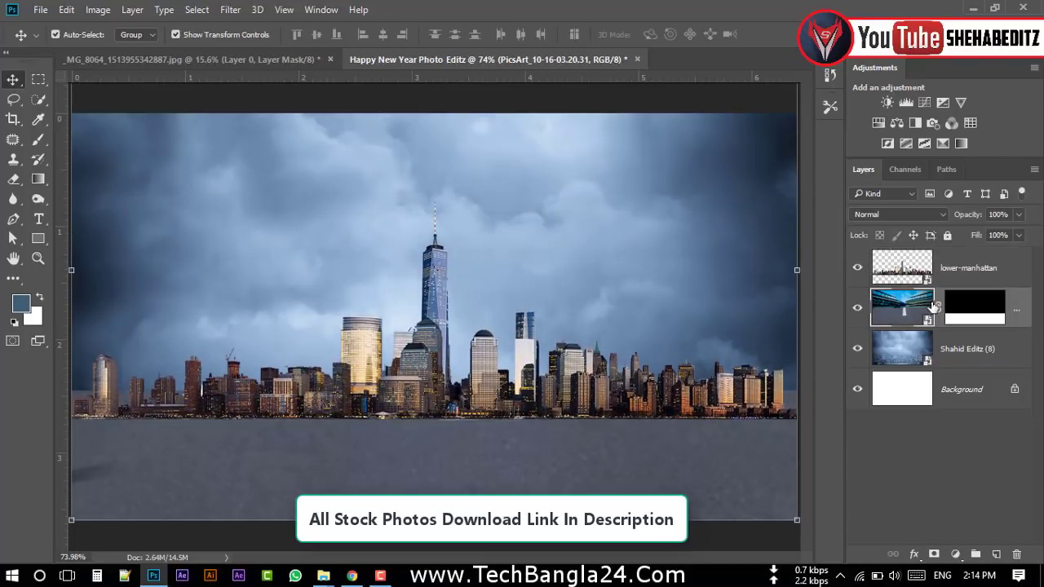
- Hide the skyline, target the road mask, and set a Hard Round Pressure Size brush at 100% opacity
click(857, 268)
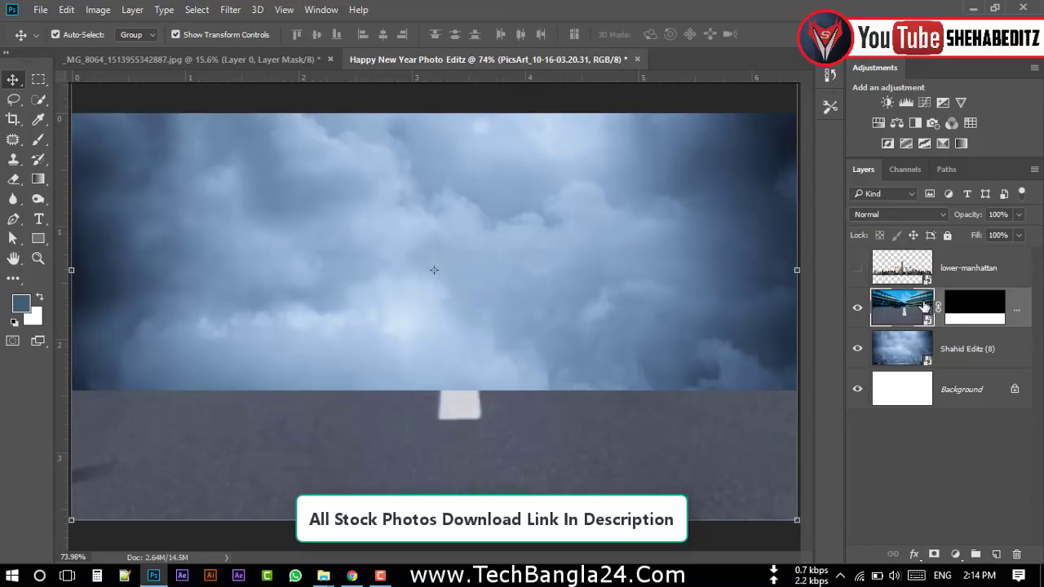
click(965, 315)
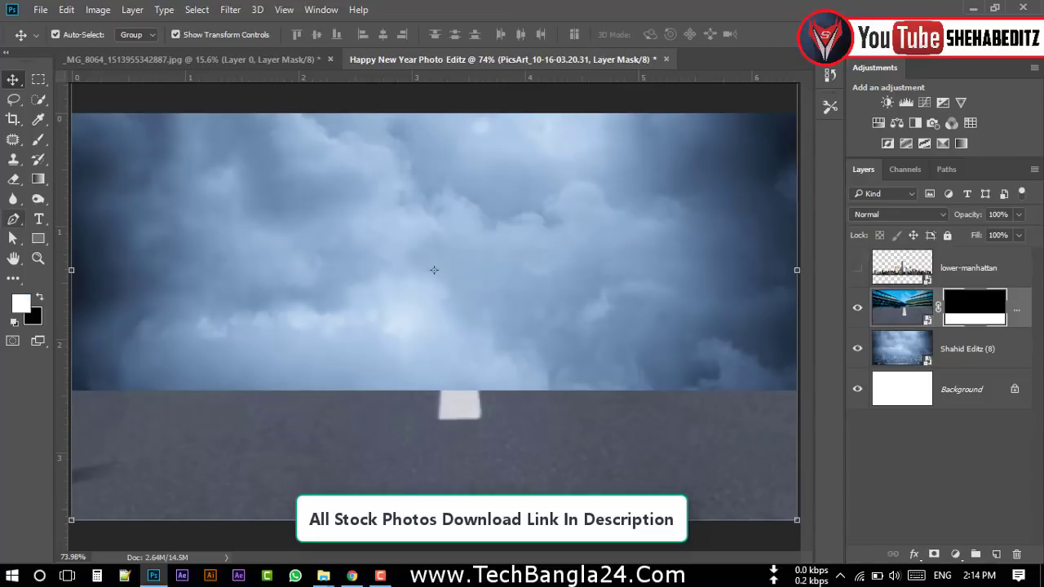
click(41, 141)
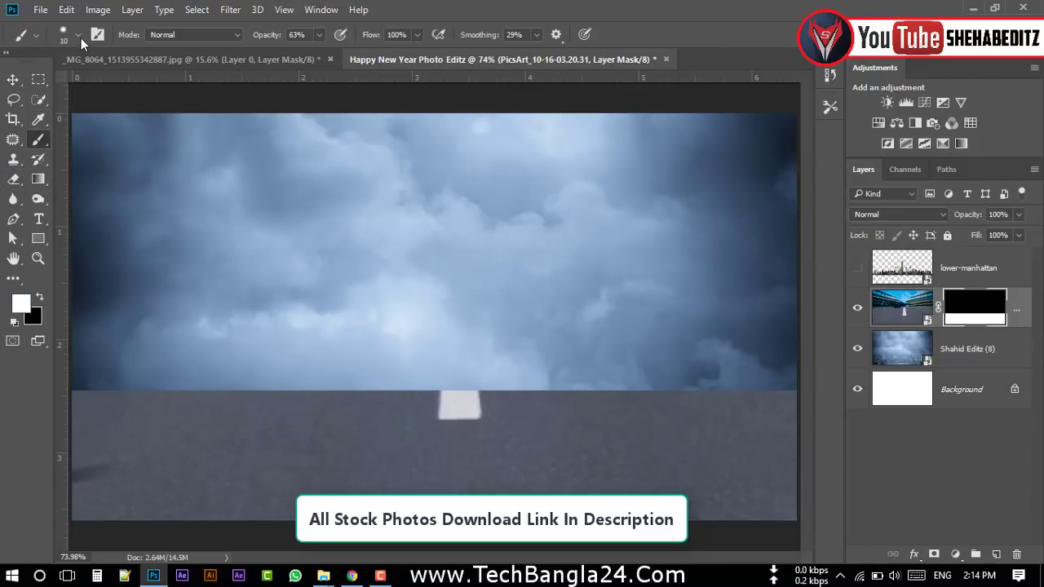
click(80, 36)
click(114, 207)
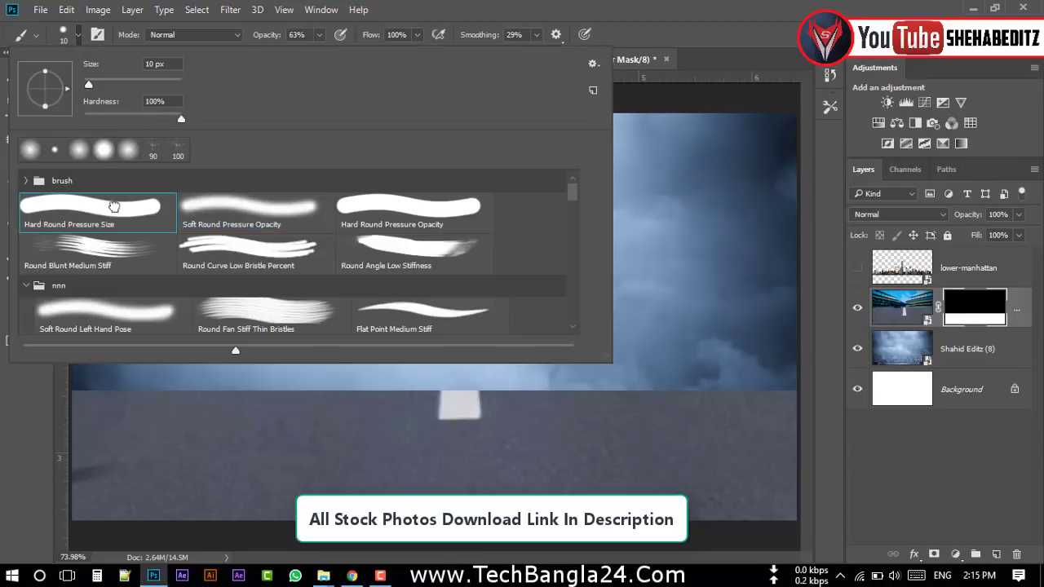
double_click(134, 224)
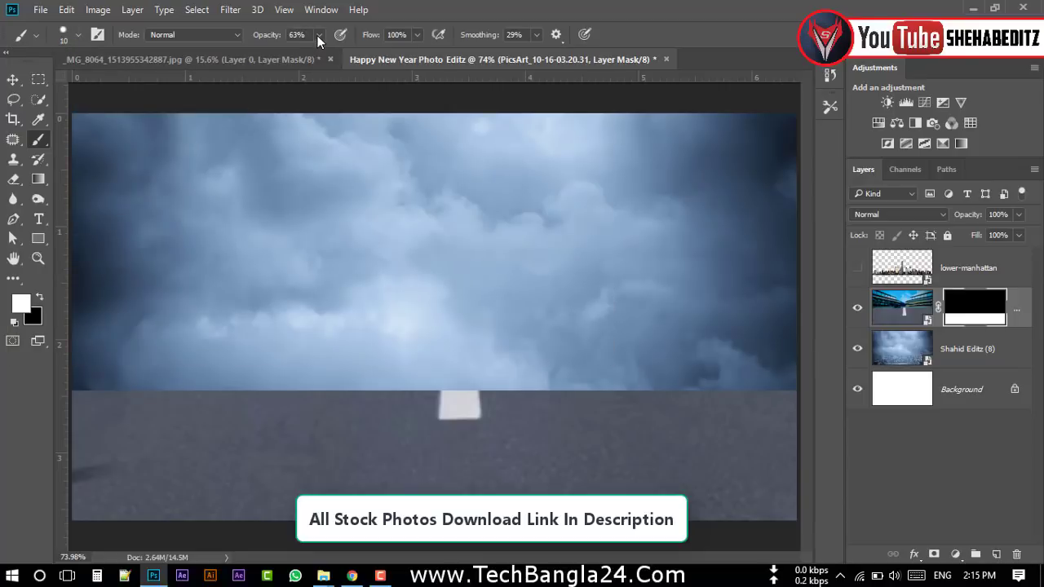
click(370, 65)
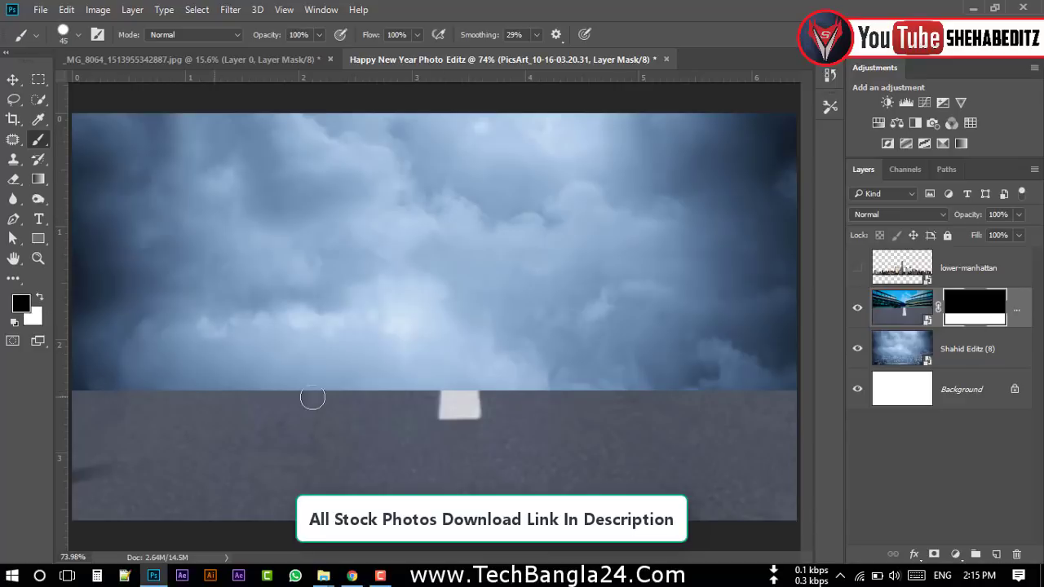
- Paint black along the horizon on the road mask and toggle the skyline to check the blend
drag(73, 391, 759, 384)
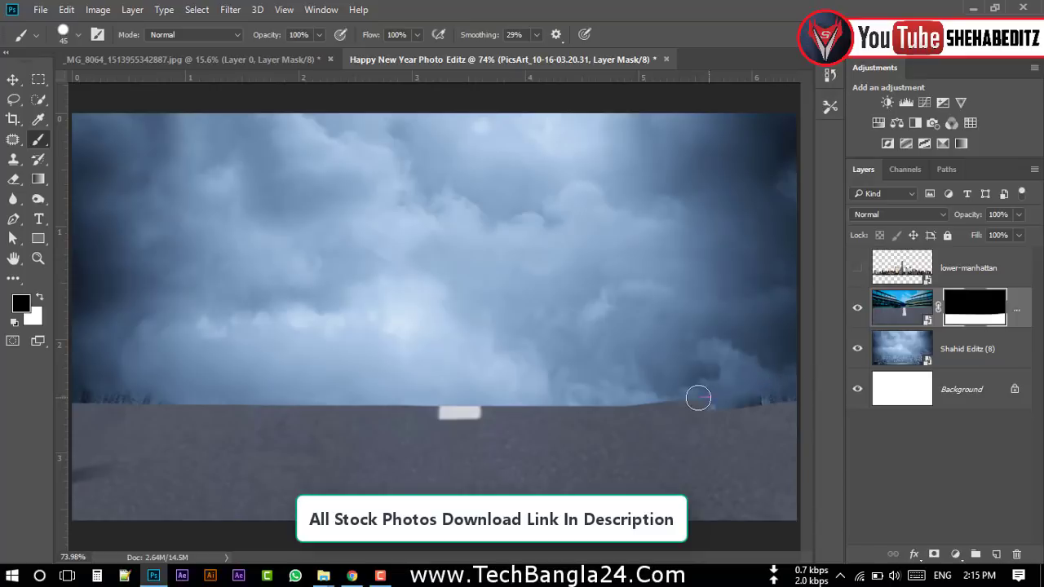
click(857, 269)
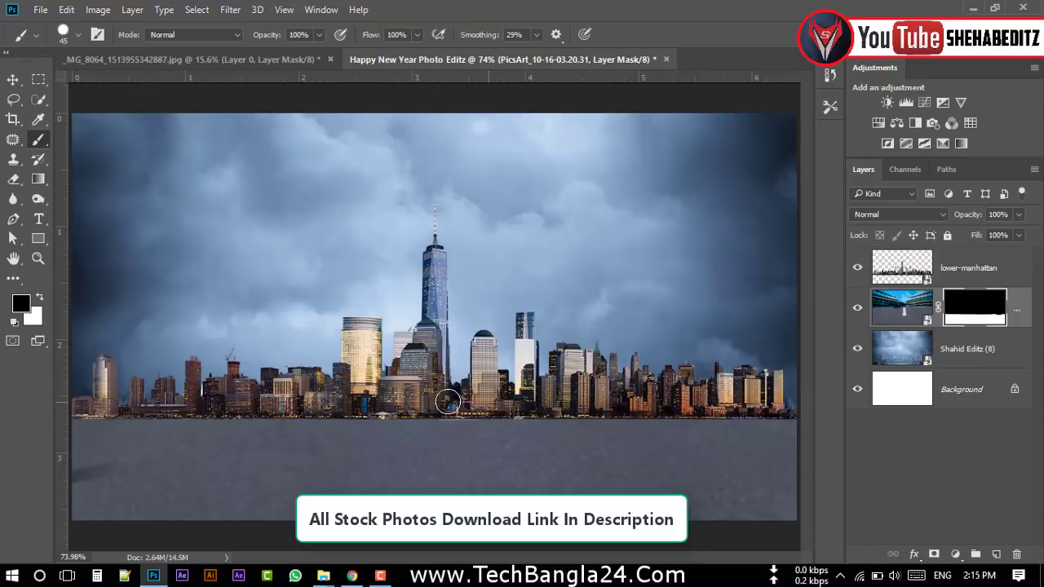
click(859, 268)
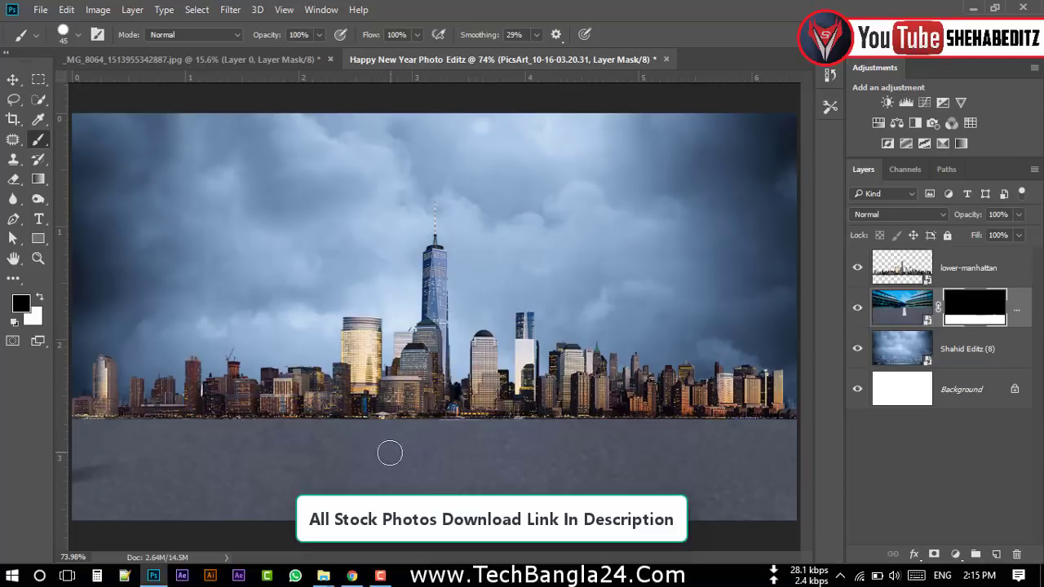
- Add a Vibrance adjustment to the road layer and lower Vibrance to -57
click(902, 316)
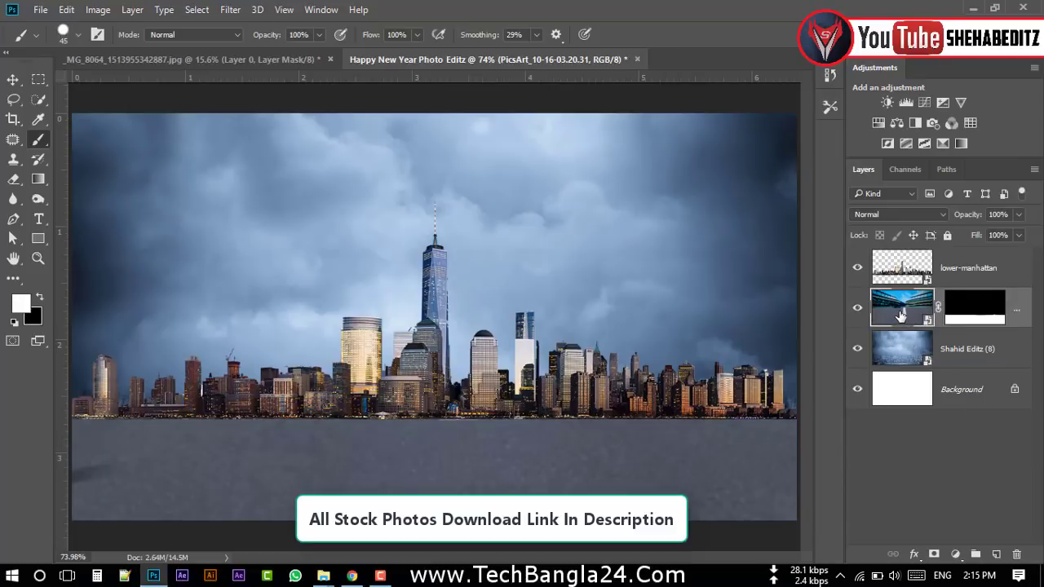
click(956, 555)
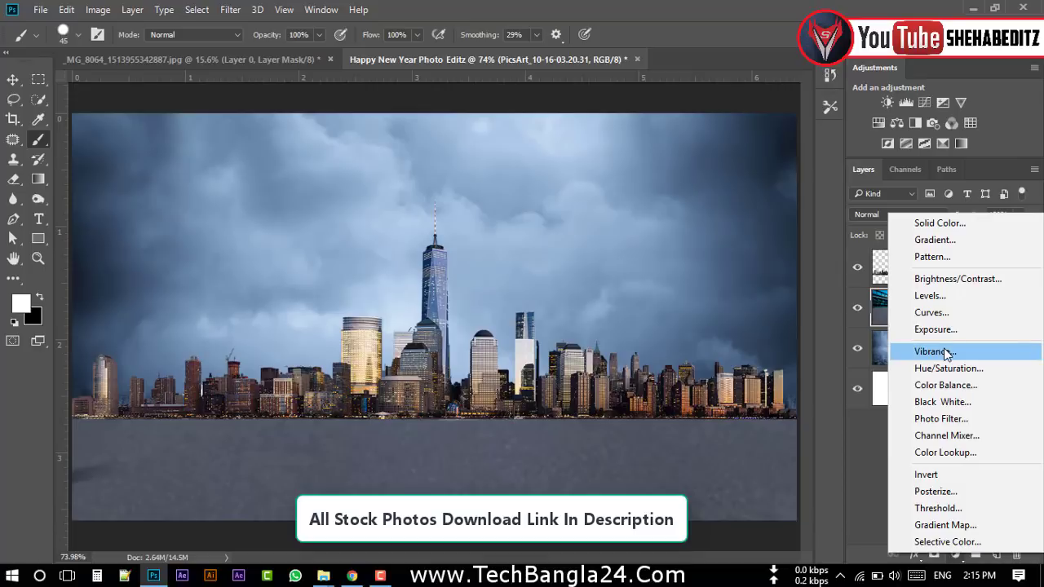
click(932, 351)
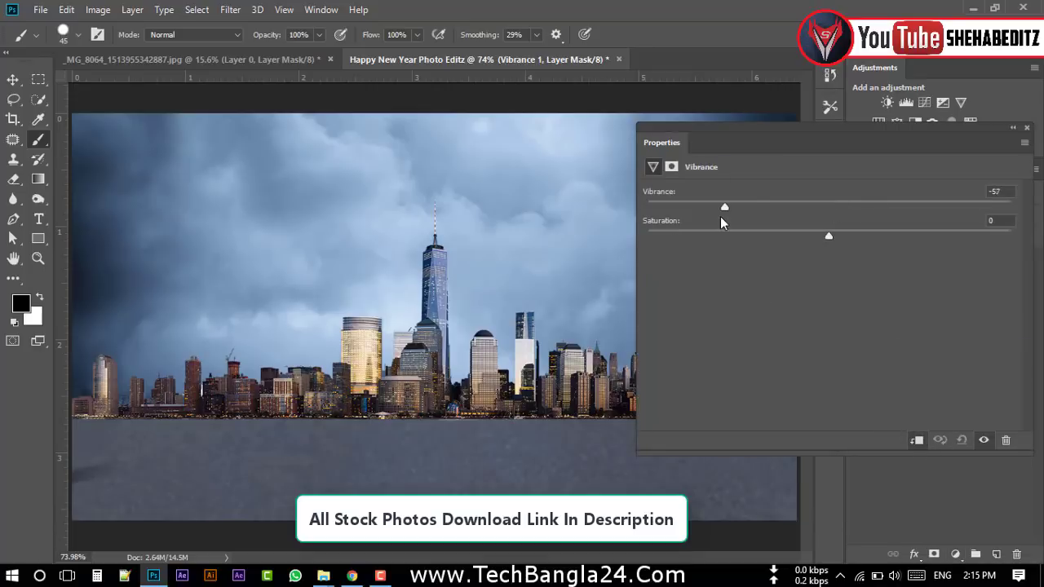
mouse_move(767, 206)
mouse_down()
mouse_move(916, 206)
mouse_move(845, 206)
mouse_up()
click(1013, 127)
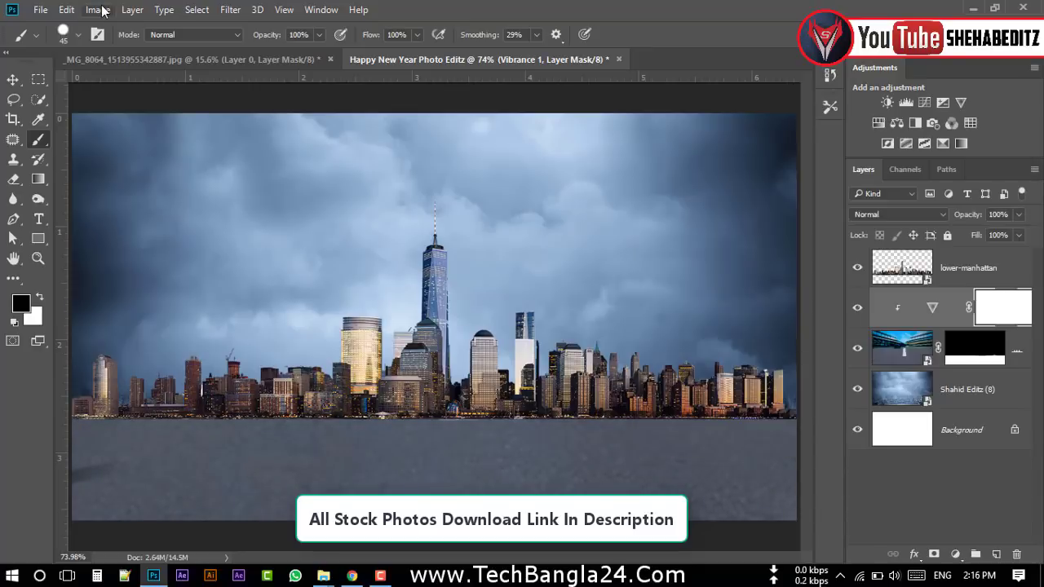
- Add a Curves adjustment pulling the midpoint down, with layer opacity 92%
click(98, 10)
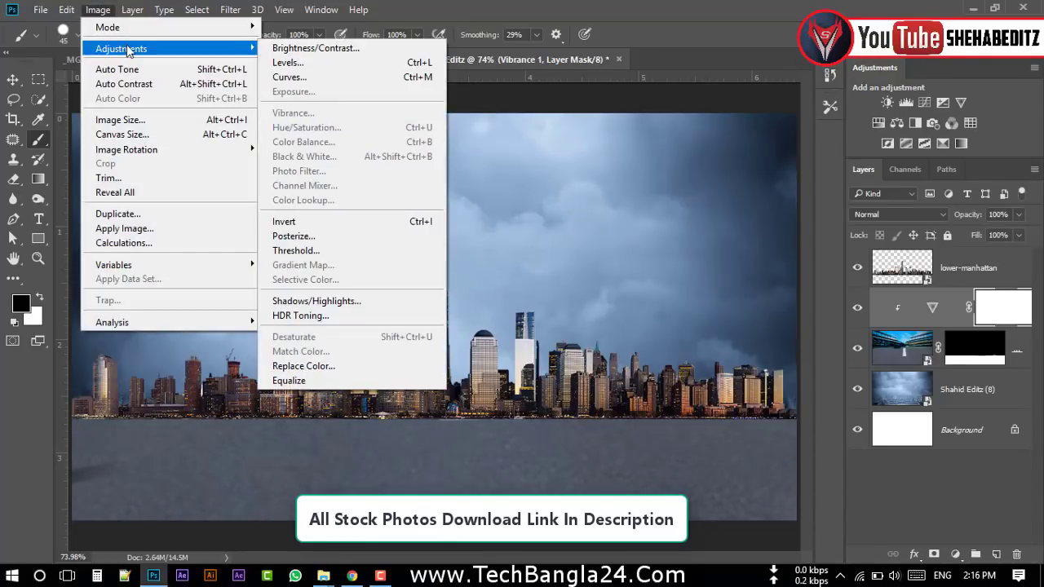
mouse_move(132, 10)
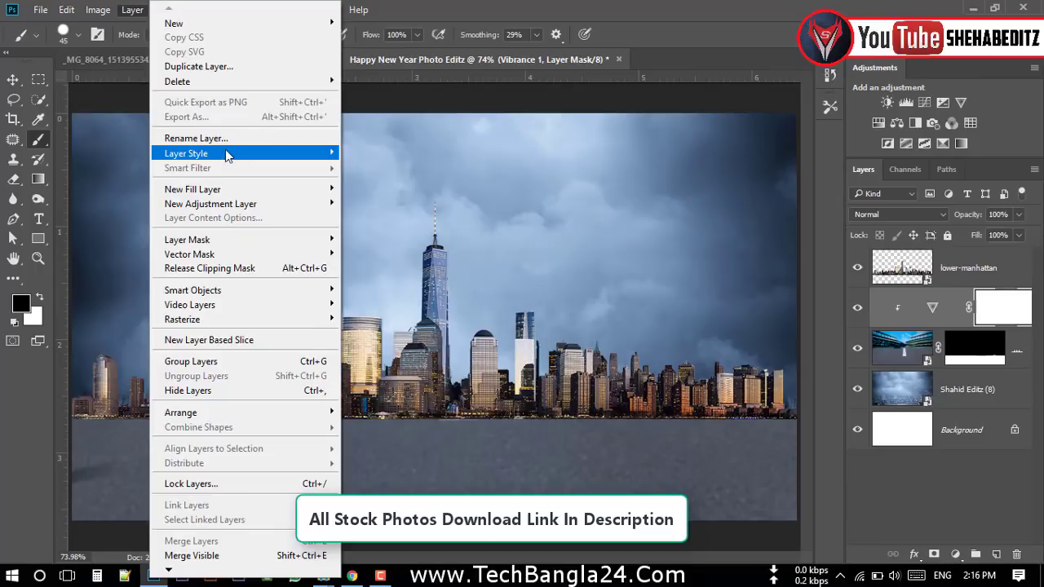
mouse_move(210, 204)
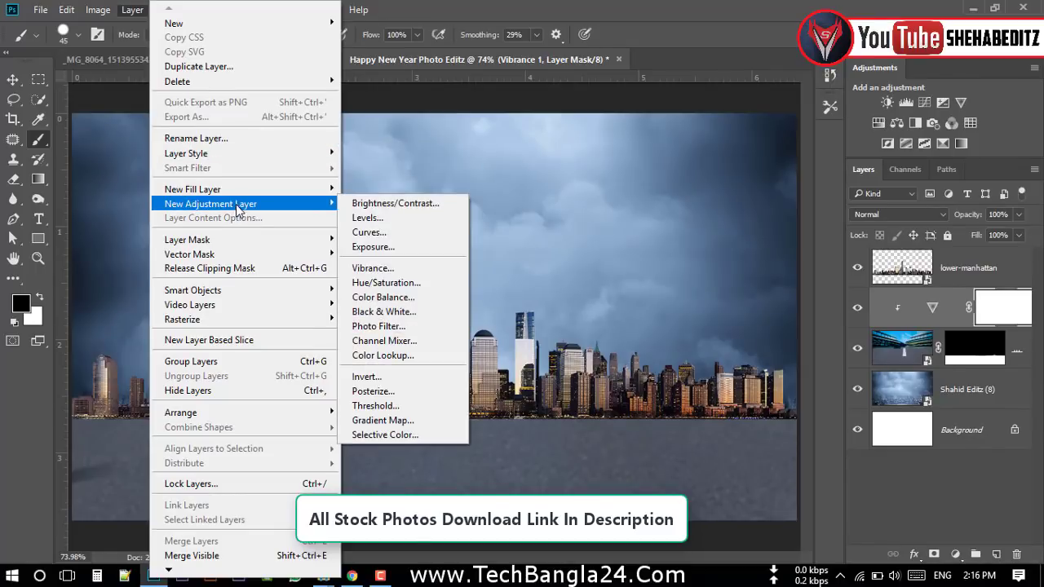
click(390, 233)
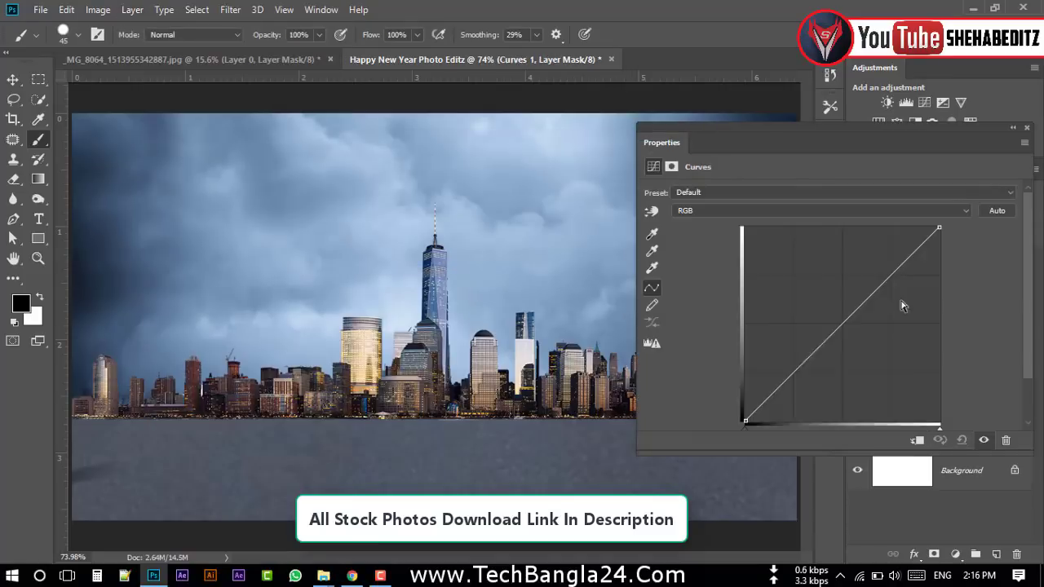
mouse_move(849, 320)
mouse_down()
mouse_move(854, 333)
mouse_move(842, 341)
mouse_up()
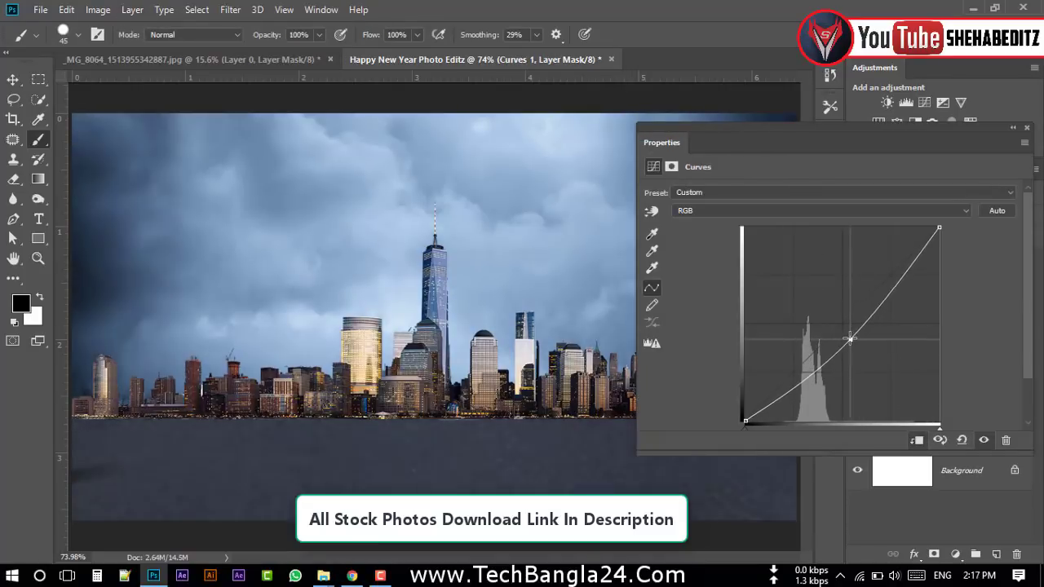
click(1026, 127)
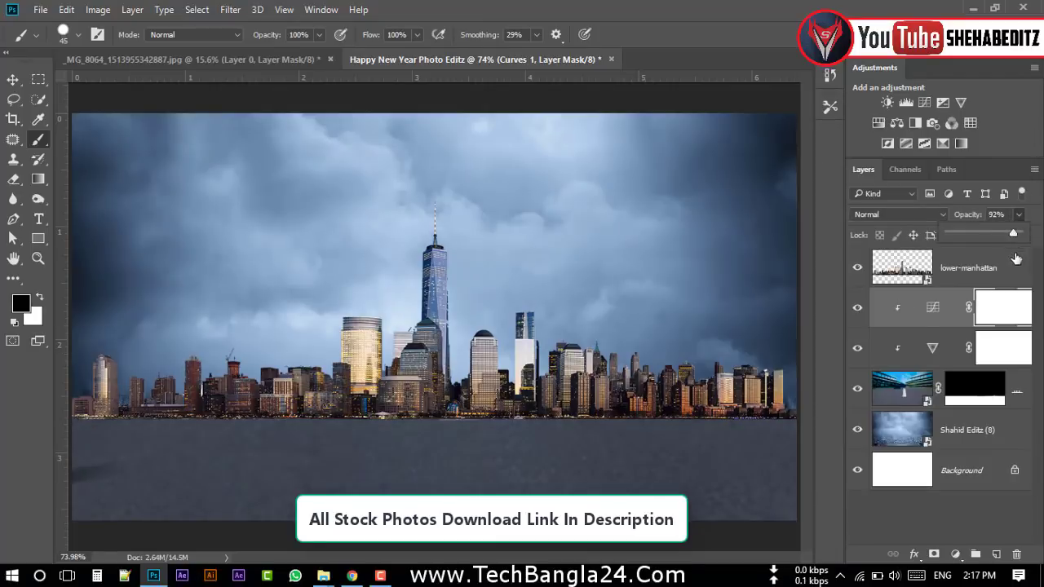
drag(1016, 257, 1011, 259)
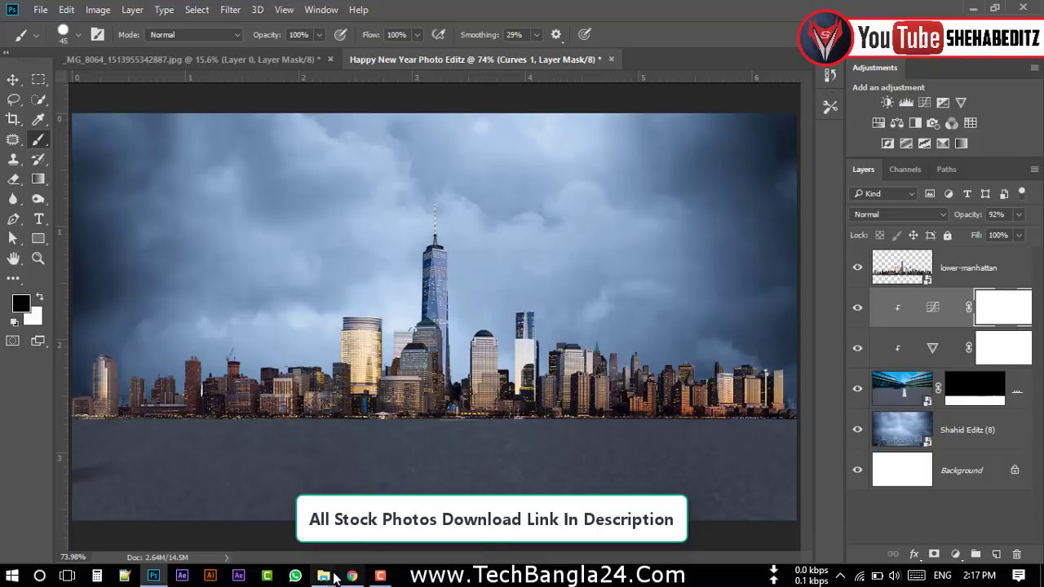
- Place the white 3D 2017 and 2018 numbers, 2017 at lower left and 2018 at lower right
click(323, 576)
mouse_move(549, 126)
mouse_down()
mouse_move(190, 530)
mouse_move(433, 356)
mouse_up()
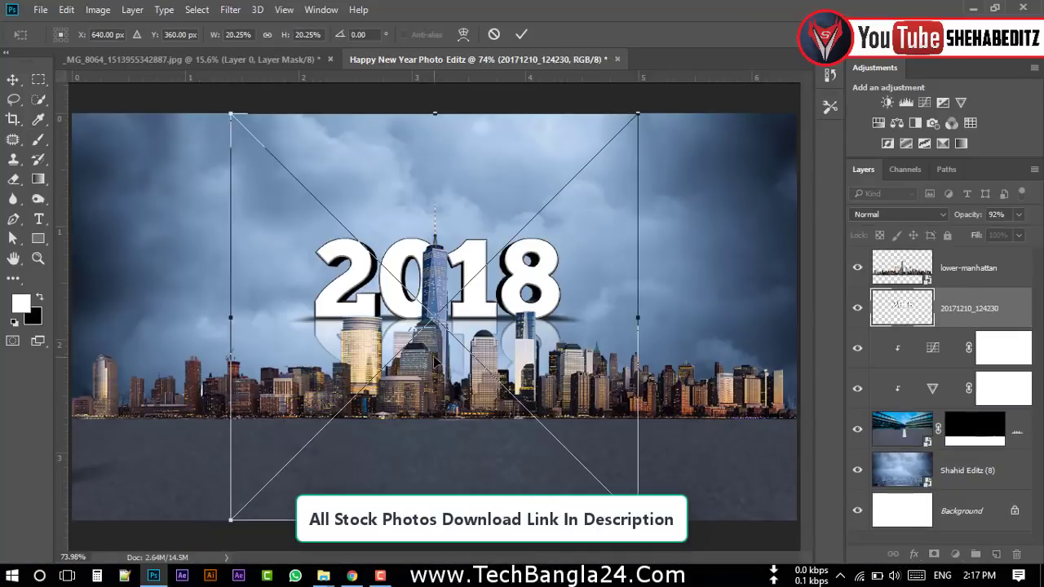
key(Return)
key(v)
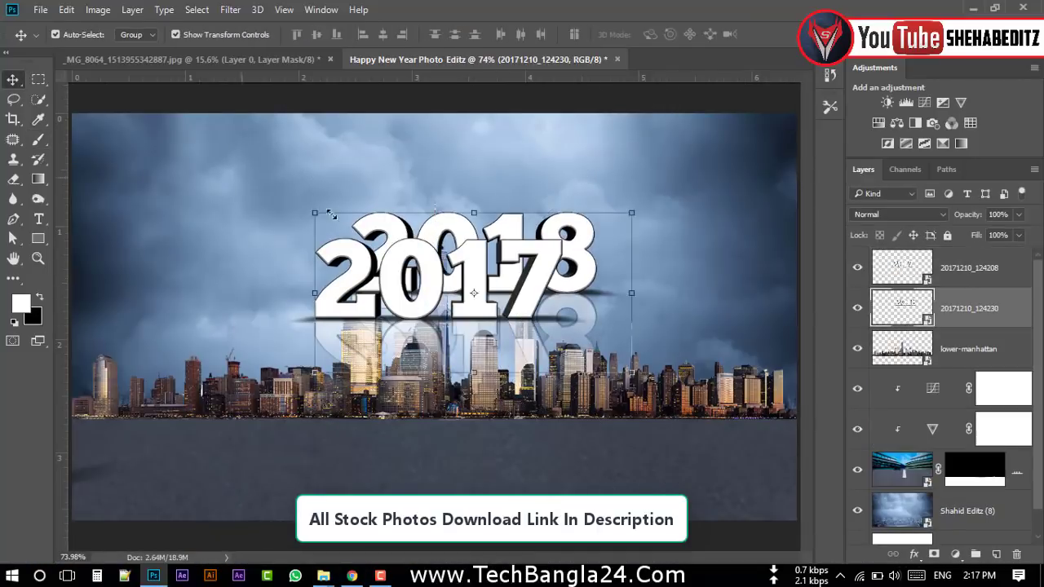
drag(536, 287, 349, 408)
drag(392, 247, 576, 394)
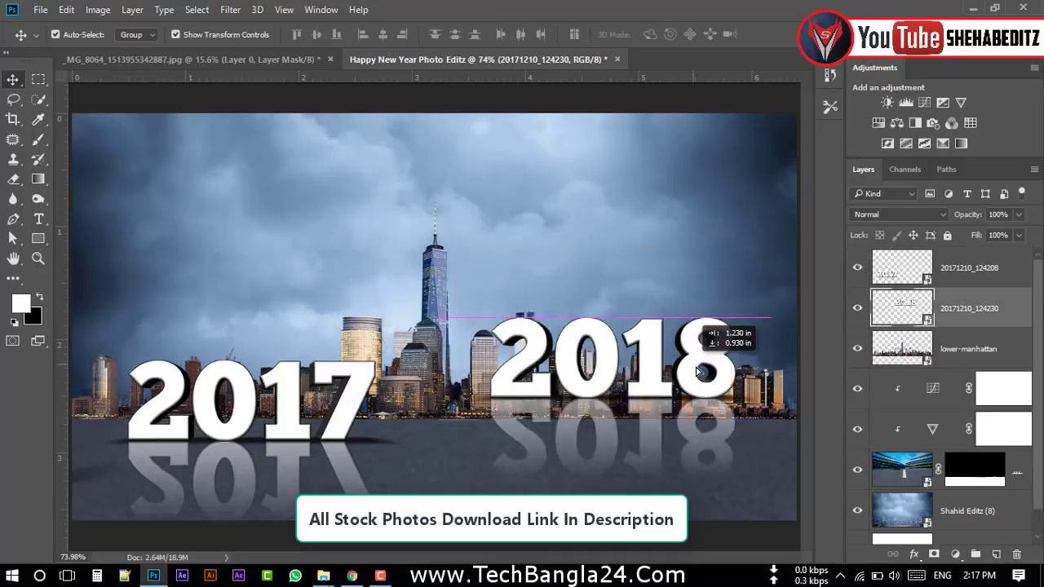
click(576, 394)
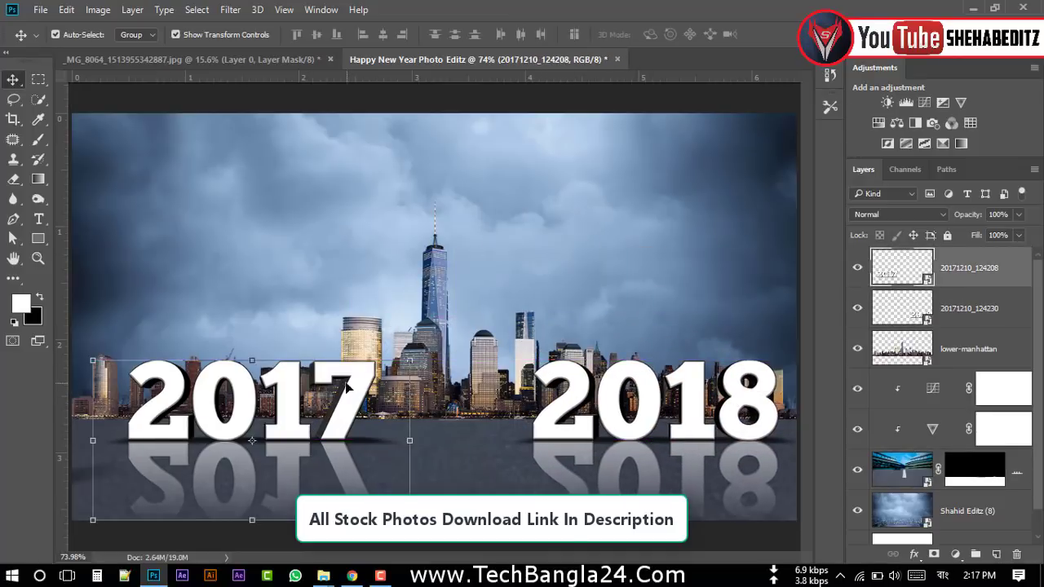
drag(245, 404, 211, 403)
click(406, 422)
- Bring the cut-out man into the composite, shrink him to about a third, and raise his layer above the city
click(192, 59)
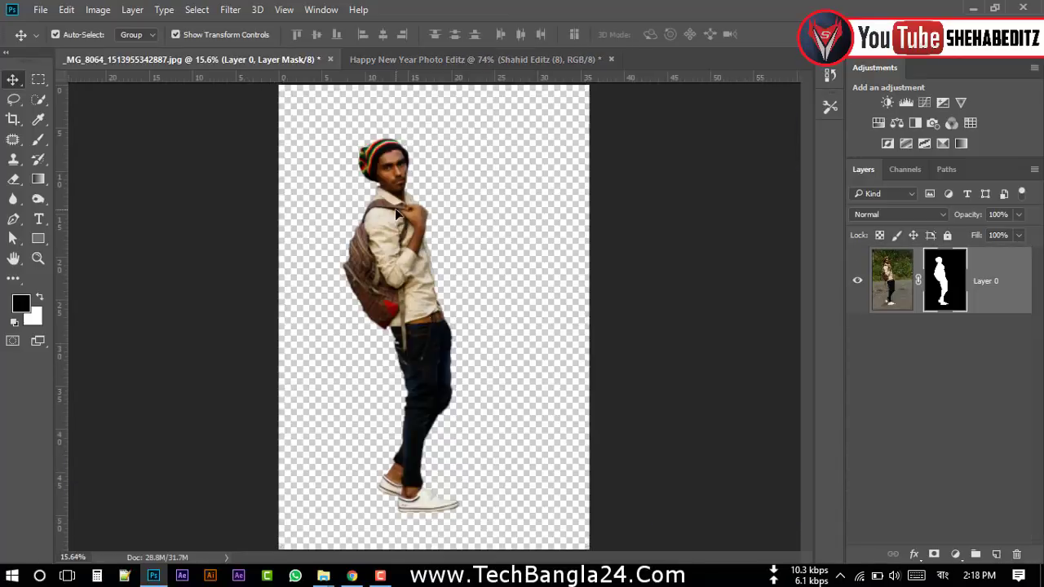
drag(443, 244, 486, 313)
scroll(481, 318, down, 5)
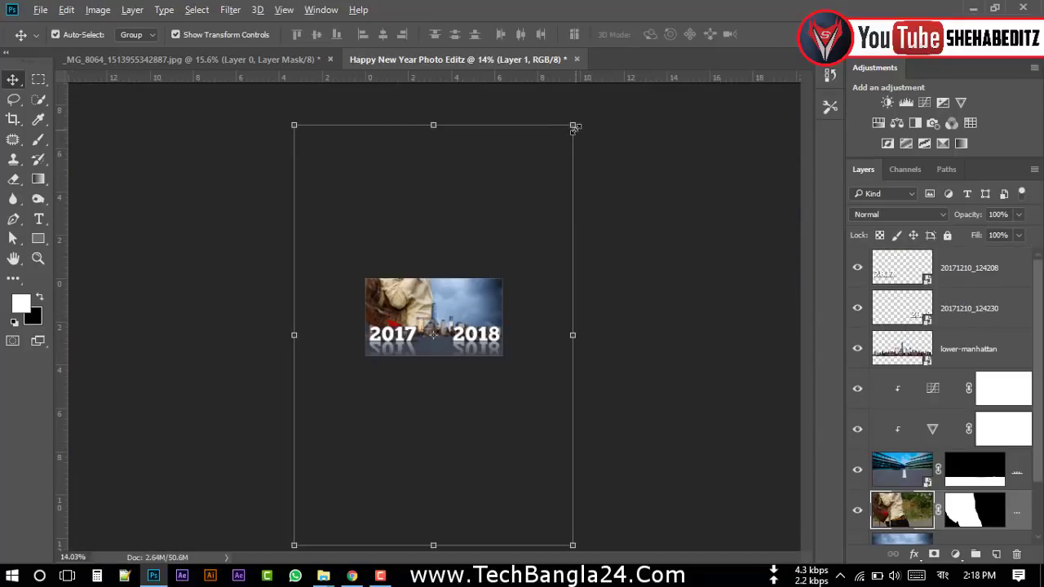
drag(575, 128, 481, 262)
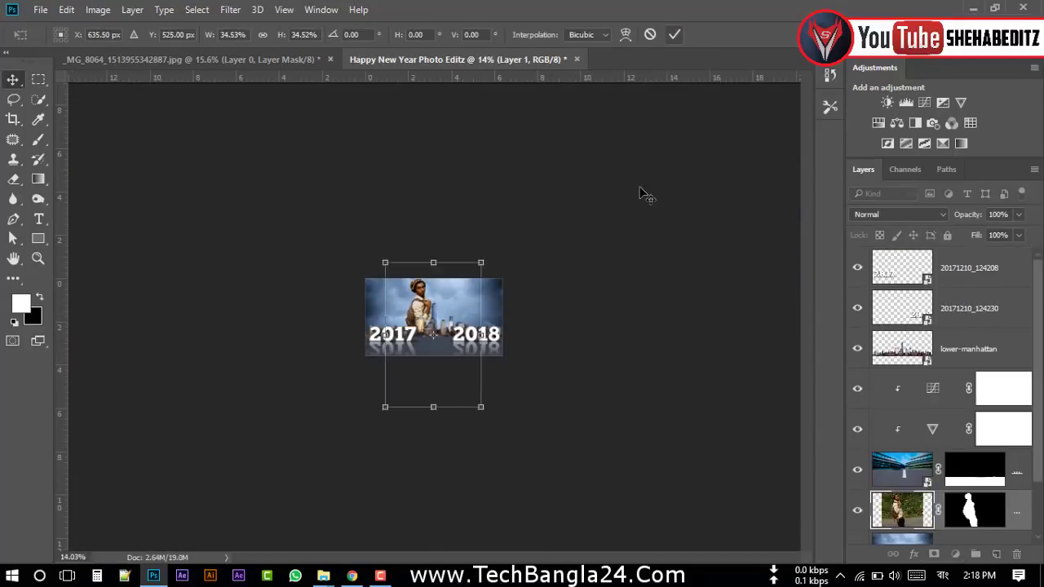
key(Return)
key(ctrl+0)
drag(974, 510, 991, 258)
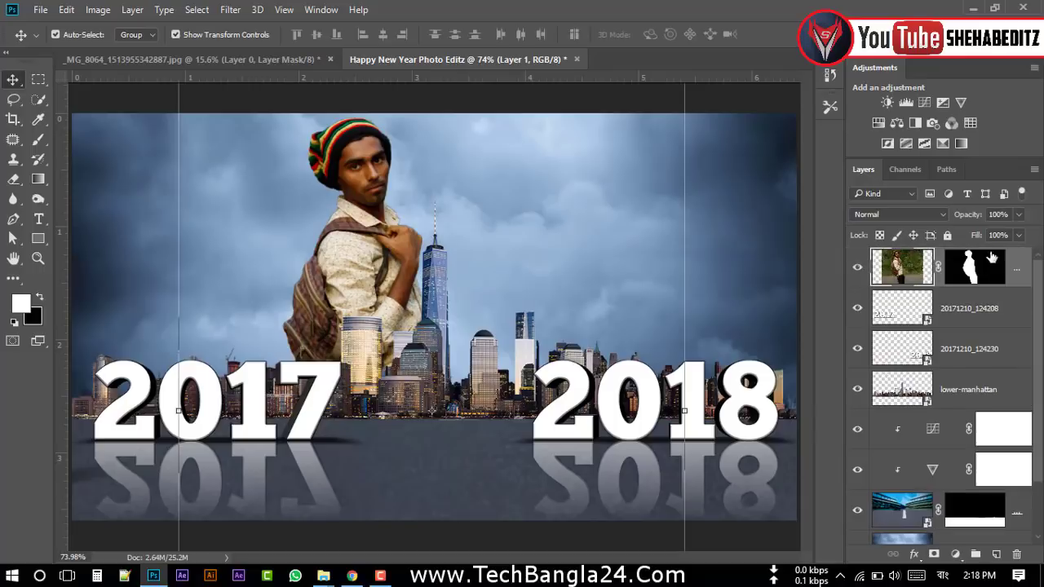
scroll(579, 249, down, 3)
- Scale the man to about 40% and stand him on the road between 2017 and 2018
key(ctrl+t)
drag(571, 112, 481, 288)
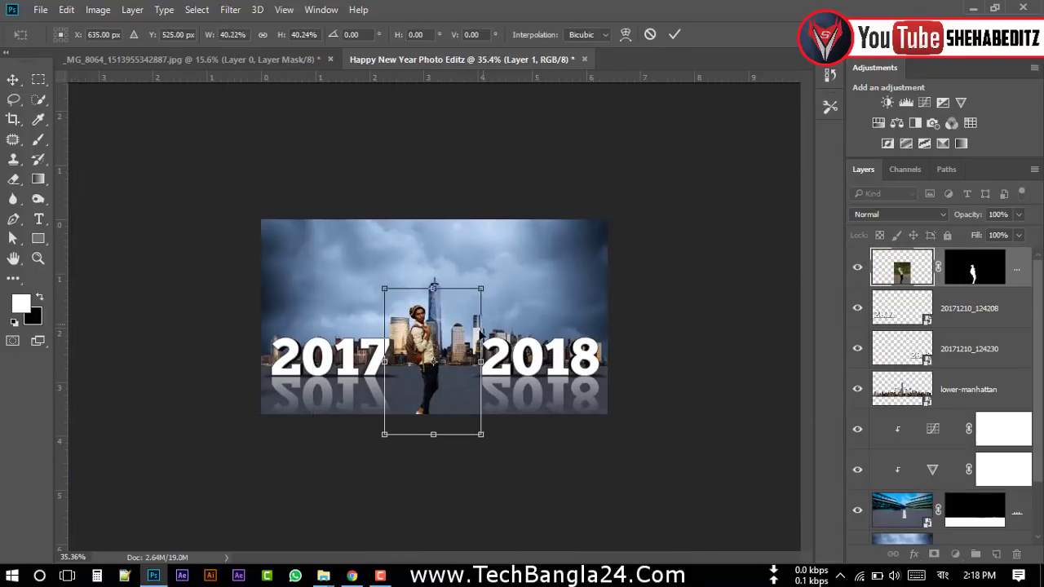
drag(479, 334, 481, 315)
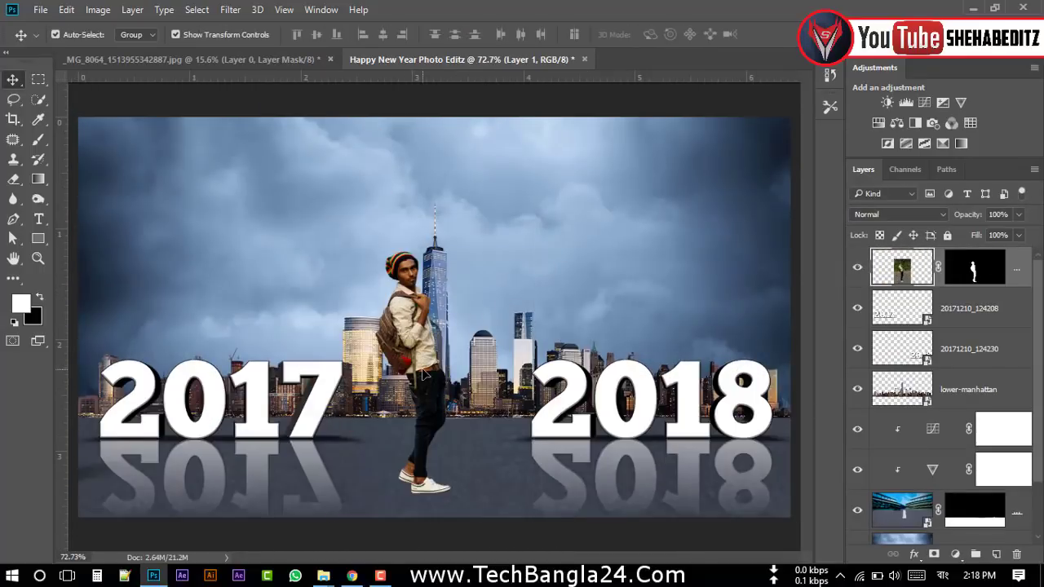
drag(415, 369, 415, 325)
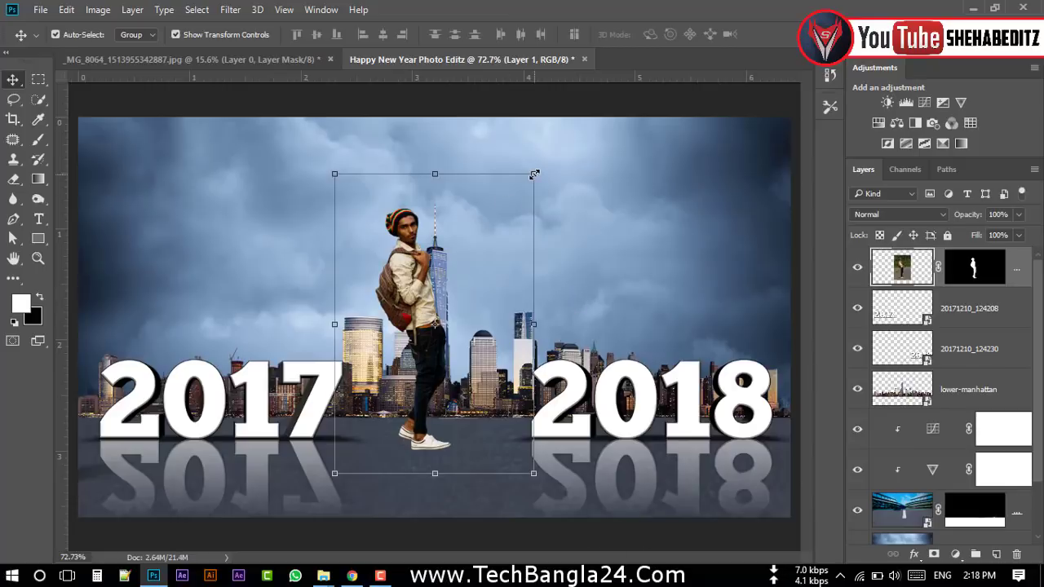
drag(533, 174, 522, 190)
drag(441, 276, 441, 289)
drag(522, 201, 512, 216)
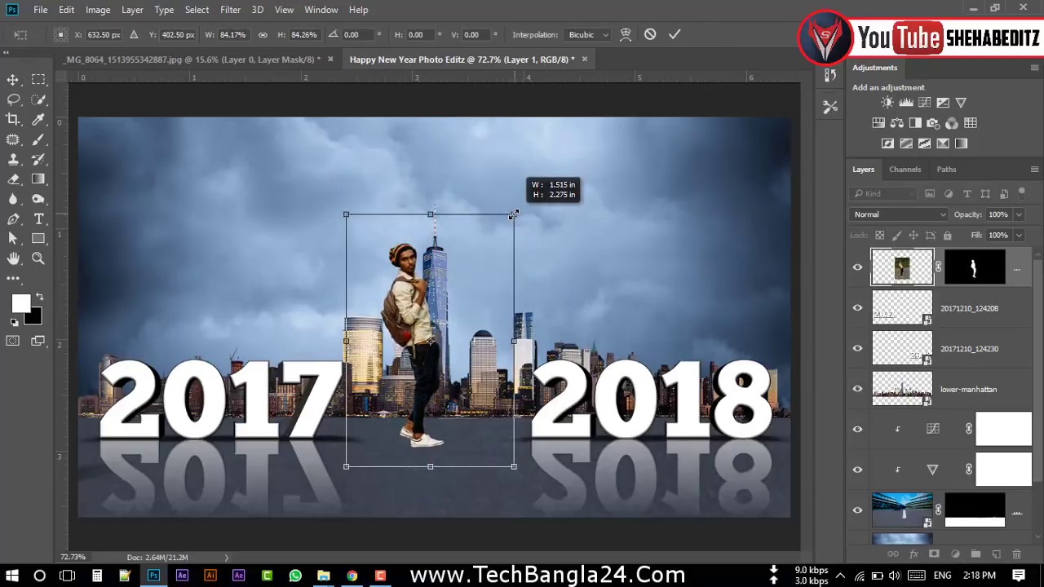
drag(432, 328, 445, 331)
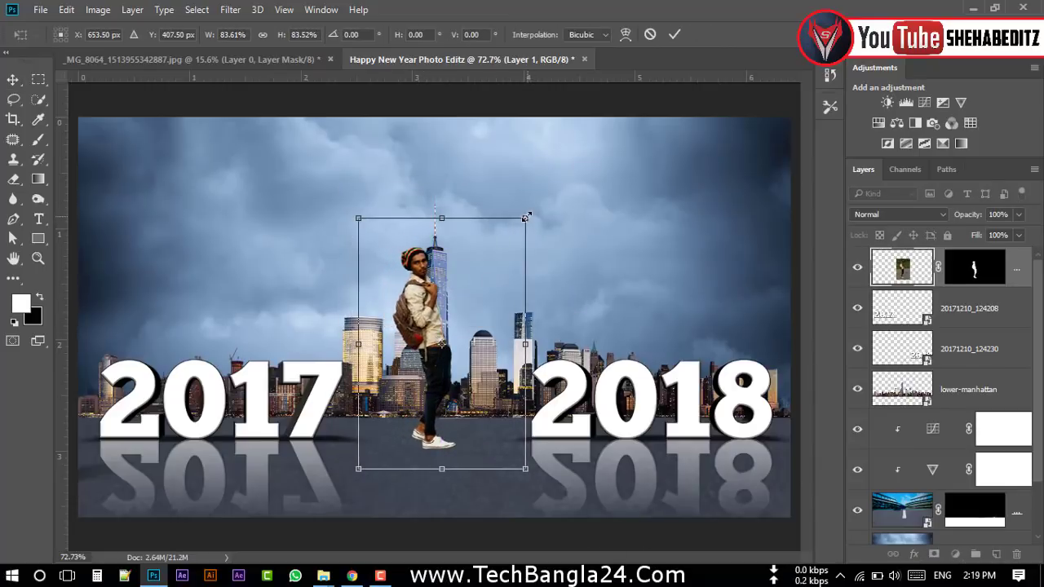
drag(525, 218, 527, 217)
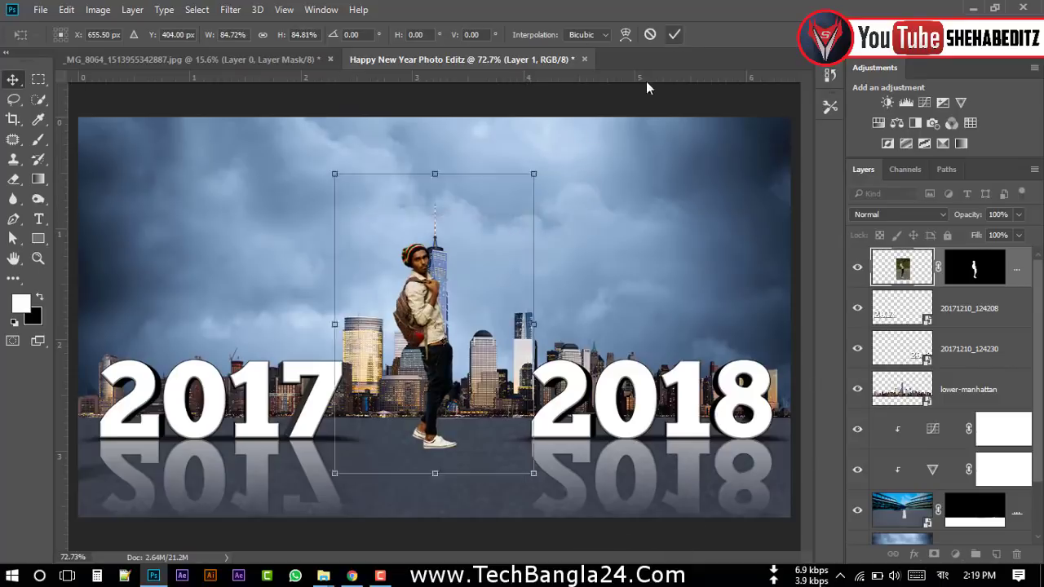
click(673, 35)
- Apply the man's layer mask permanently and duplicate his layer
click(976, 272)
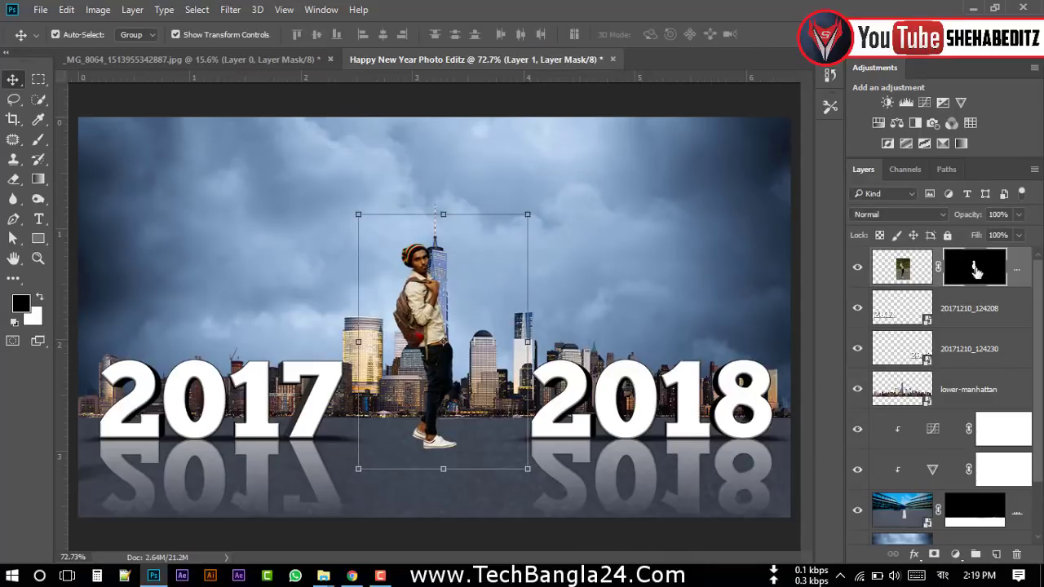
right_click(976, 272)
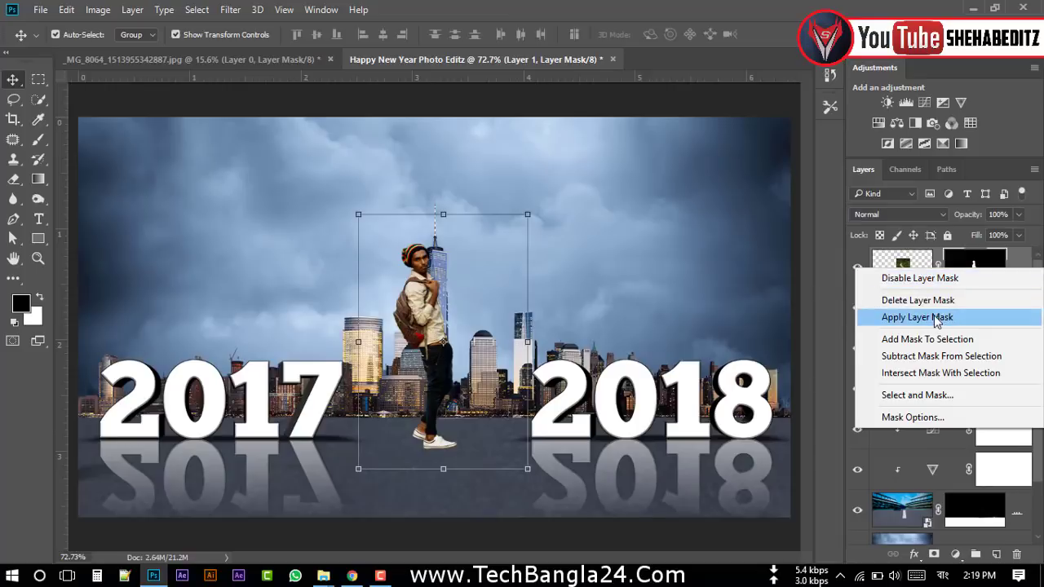
click(979, 318)
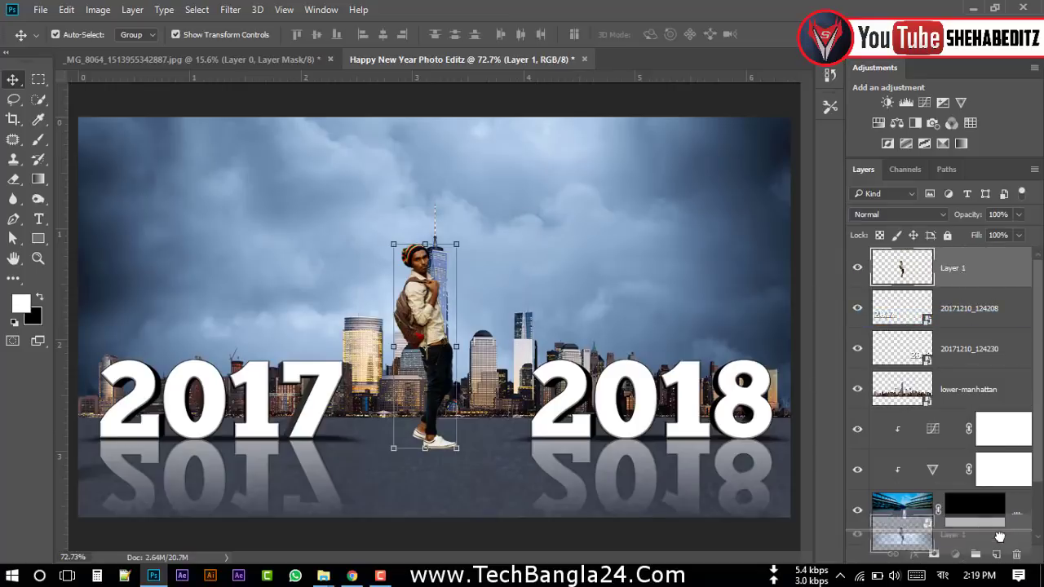
drag(964, 270, 996, 553)
- Flip the man layer vertically and drag it below his feet as a road reflection
click(904, 314)
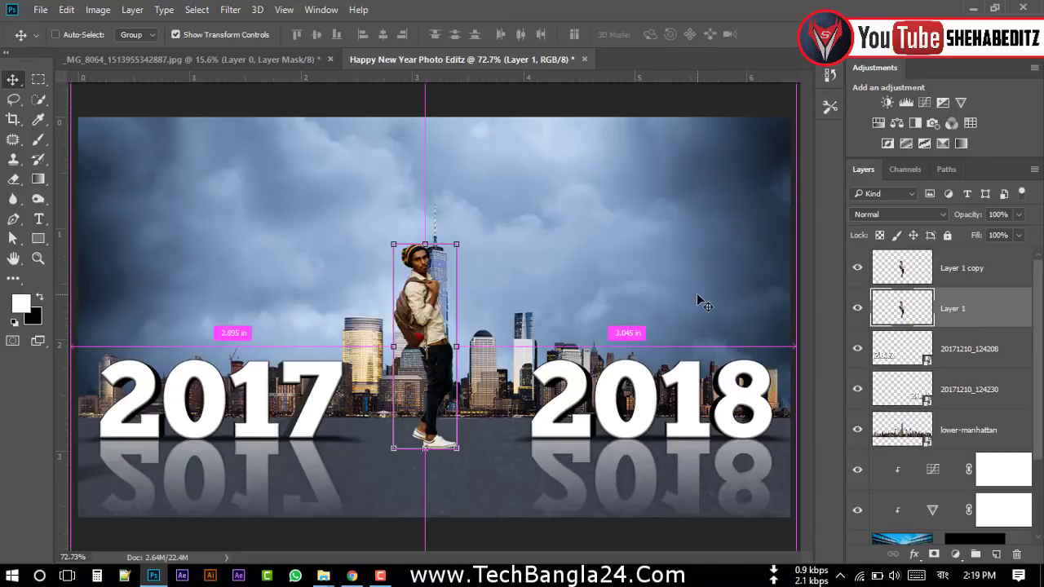
key(ctrl+t)
right_click(432, 294)
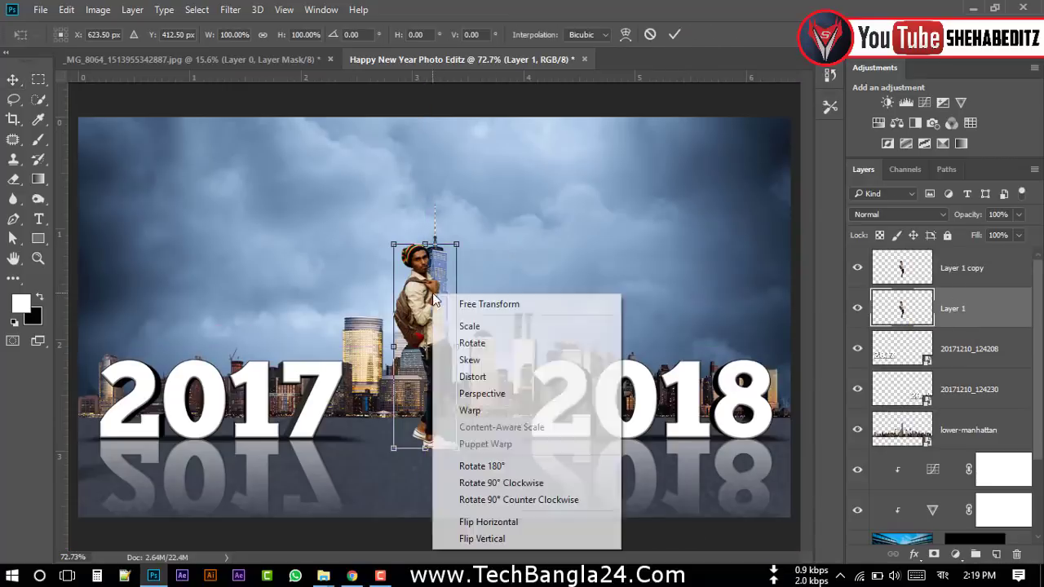
click(482, 538)
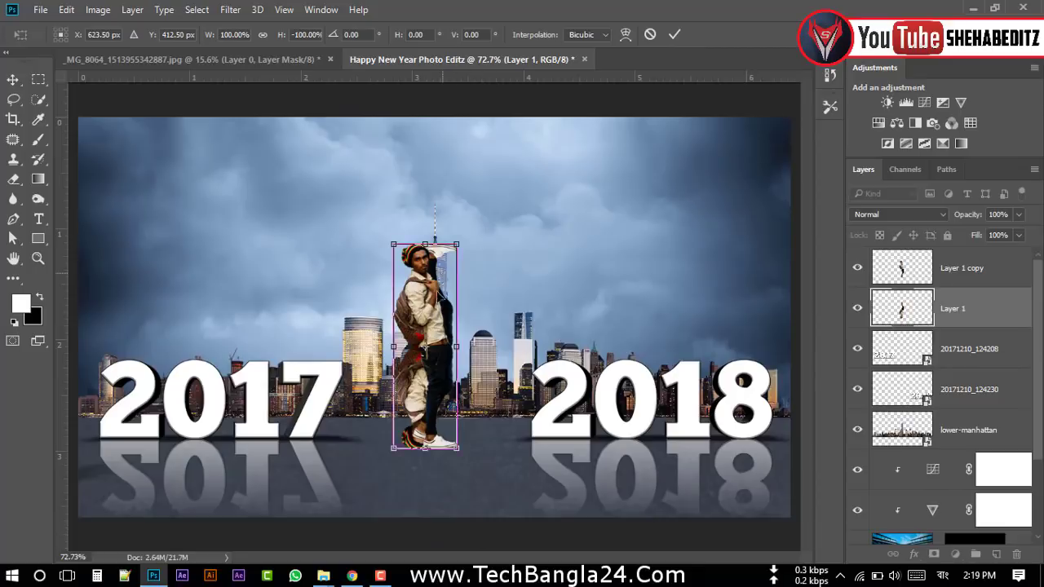
drag(444, 279, 431, 478)
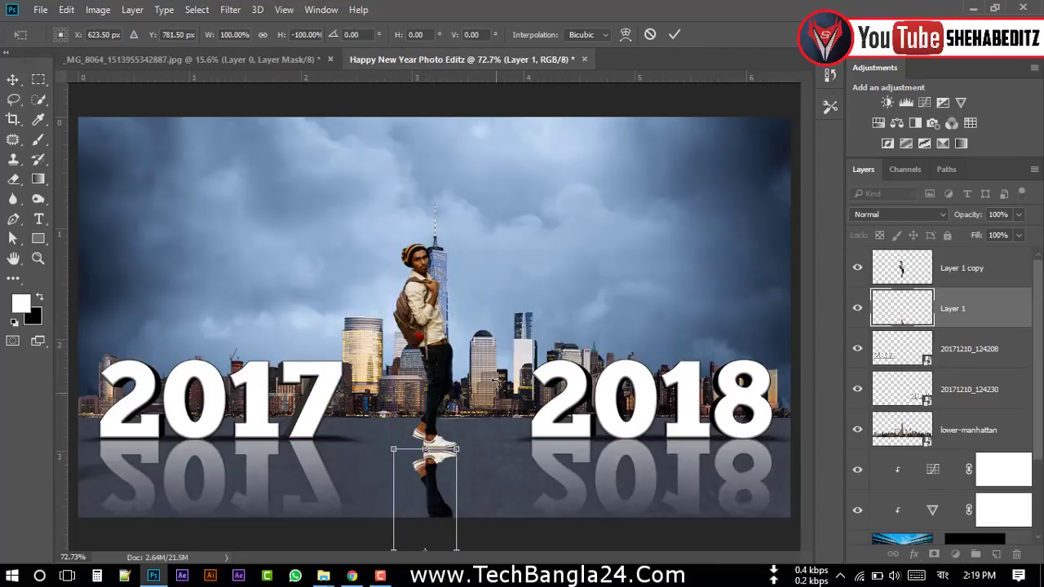
click(675, 37)
click(500, 104)
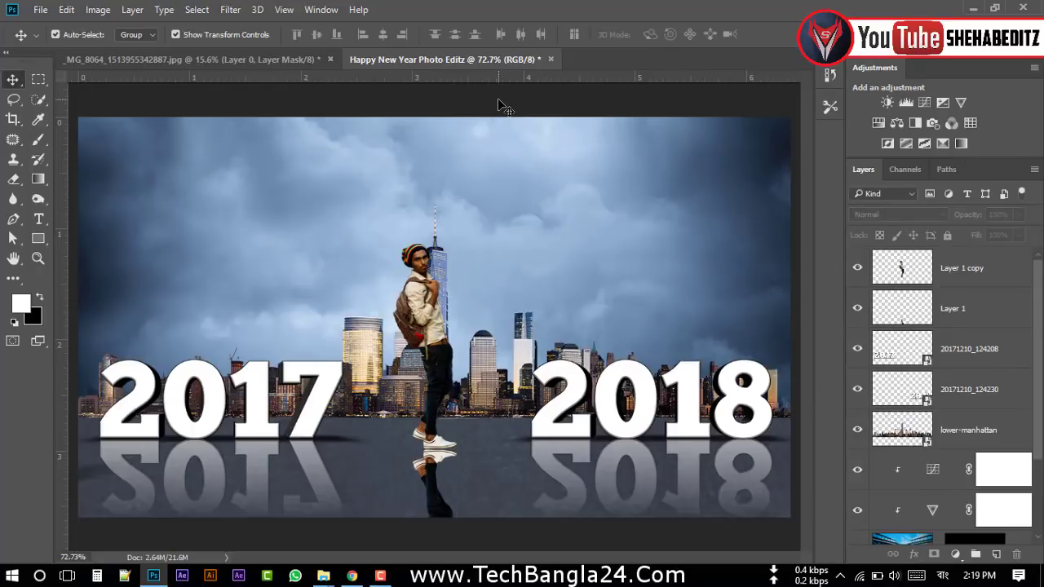
- Zoom in on the shoes to check the reflection's alignment, then fit the whole image
key(ctrl+plus)
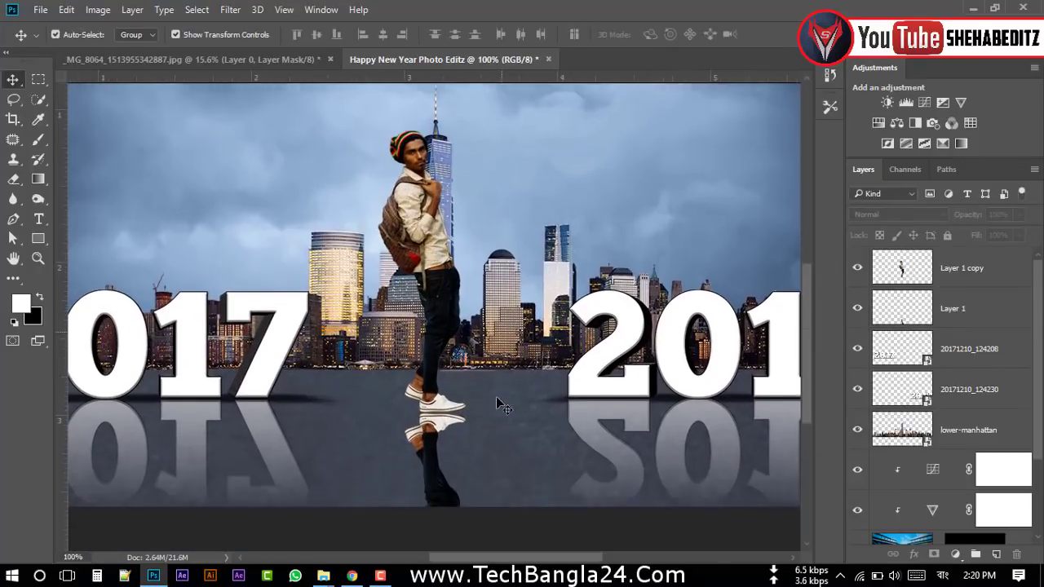
scroll(489, 395, down, 1)
key(ctrl+plus)
key(ctrl+plus)
ctrl+click(484, 390)
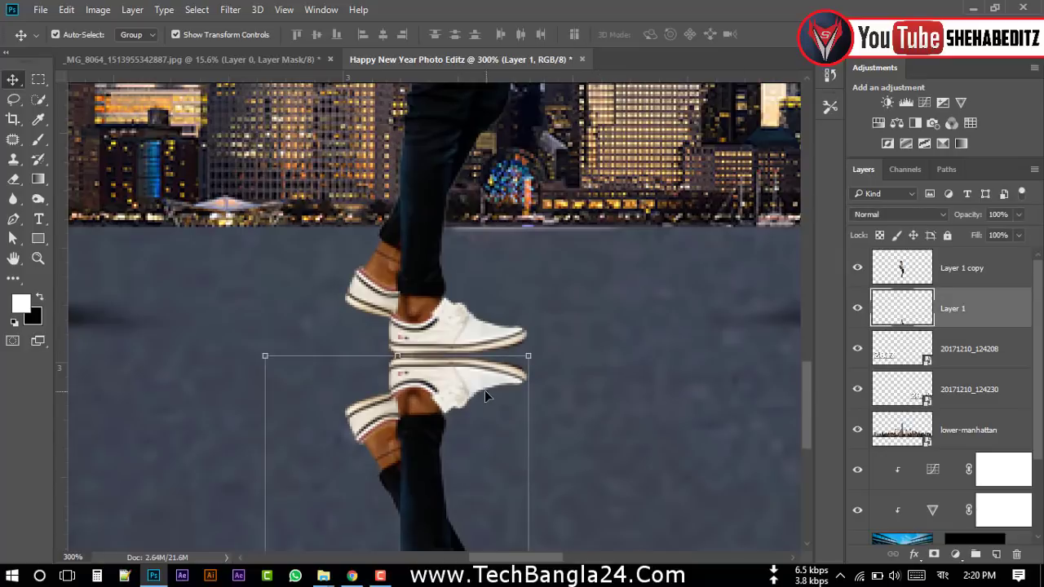
ctrl+click(483, 390)
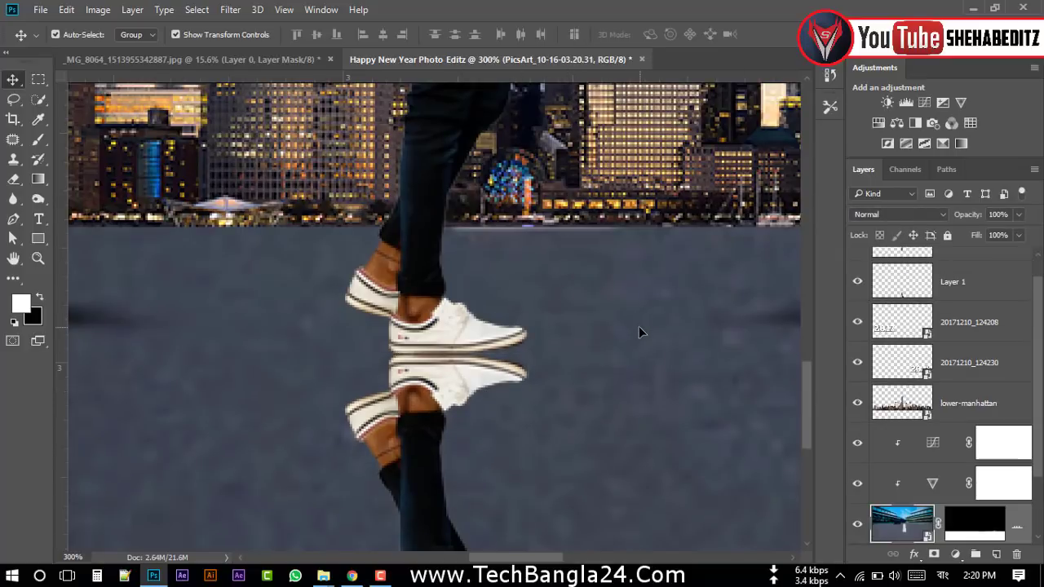
key(ctrl+0)
- Mask the reflection layer and fade it with a bottom-to-top gradient
click(905, 294)
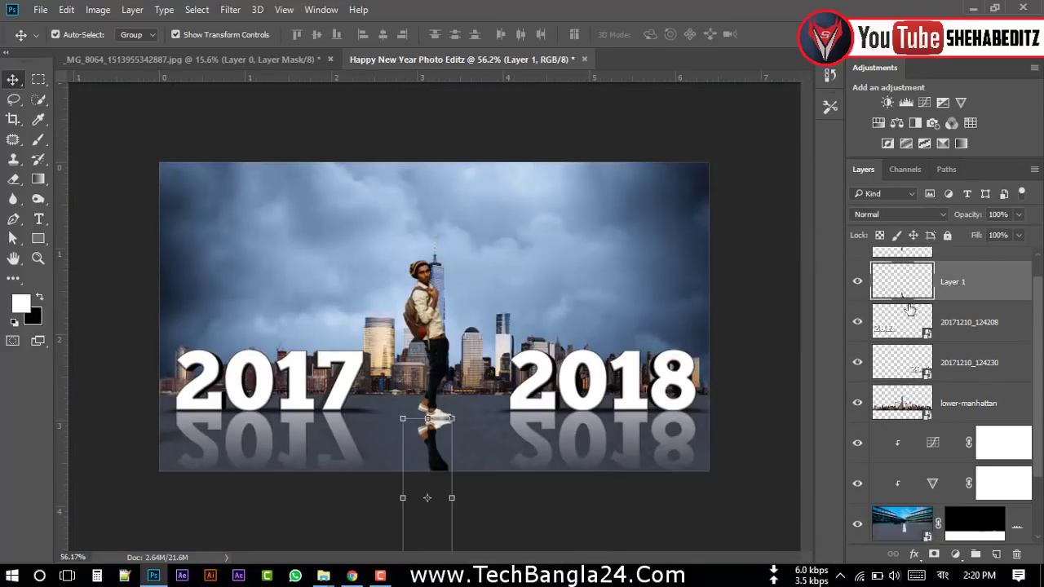
click(934, 554)
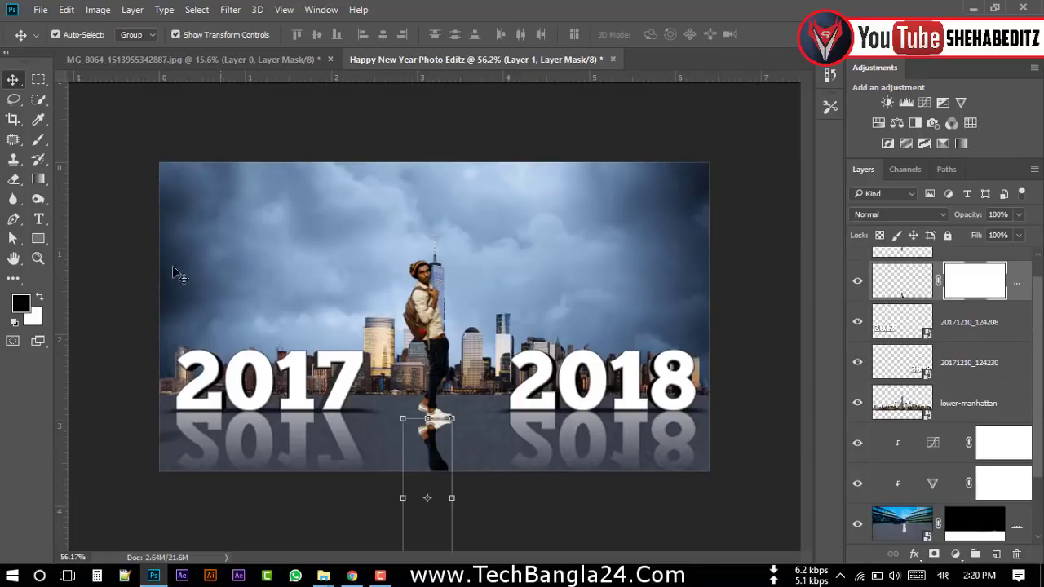
click(40, 181)
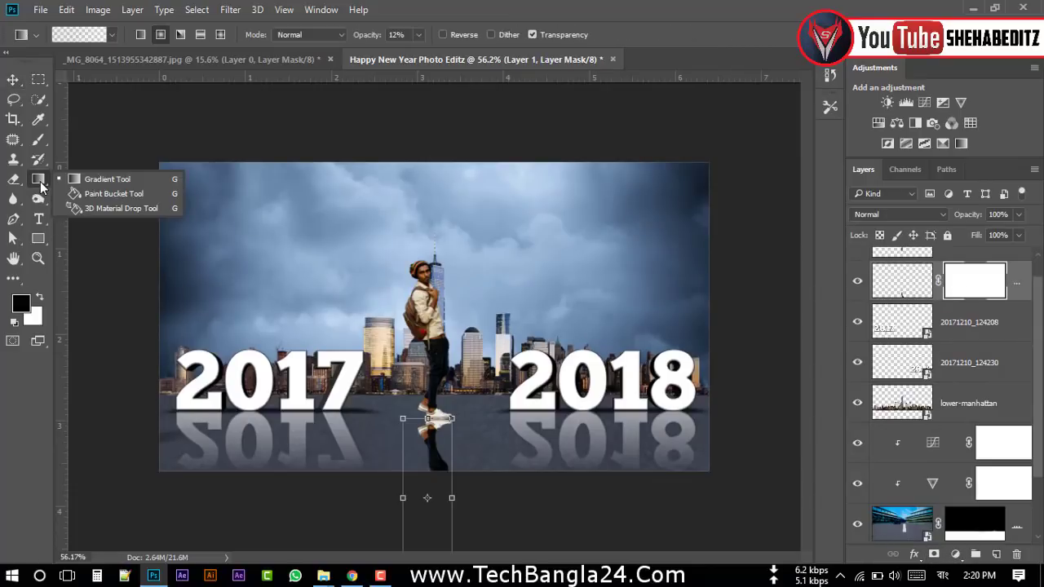
click(85, 181)
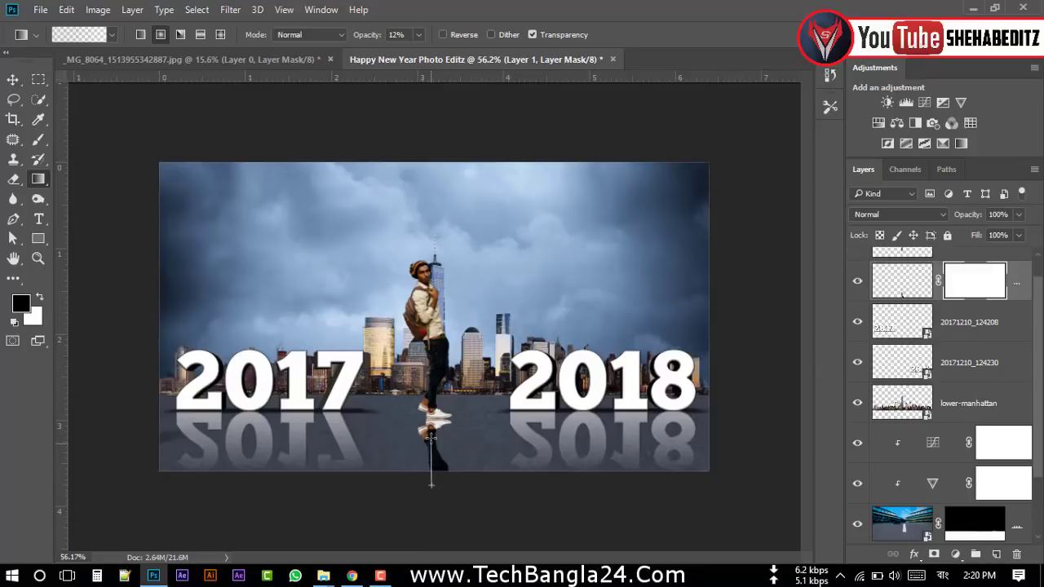
drag(419, 34, 490, 50)
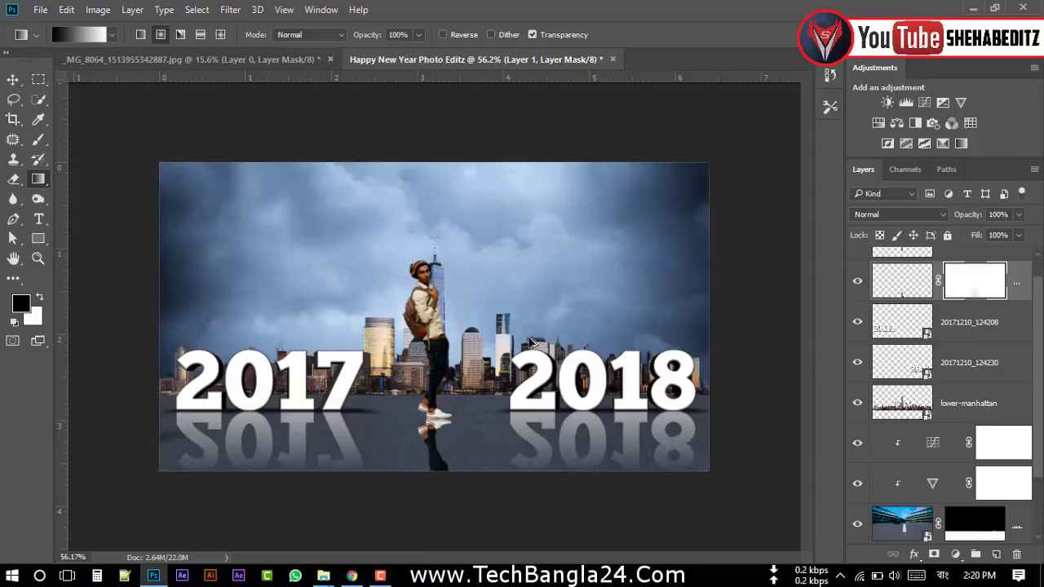
drag(432, 489, 435, 416)
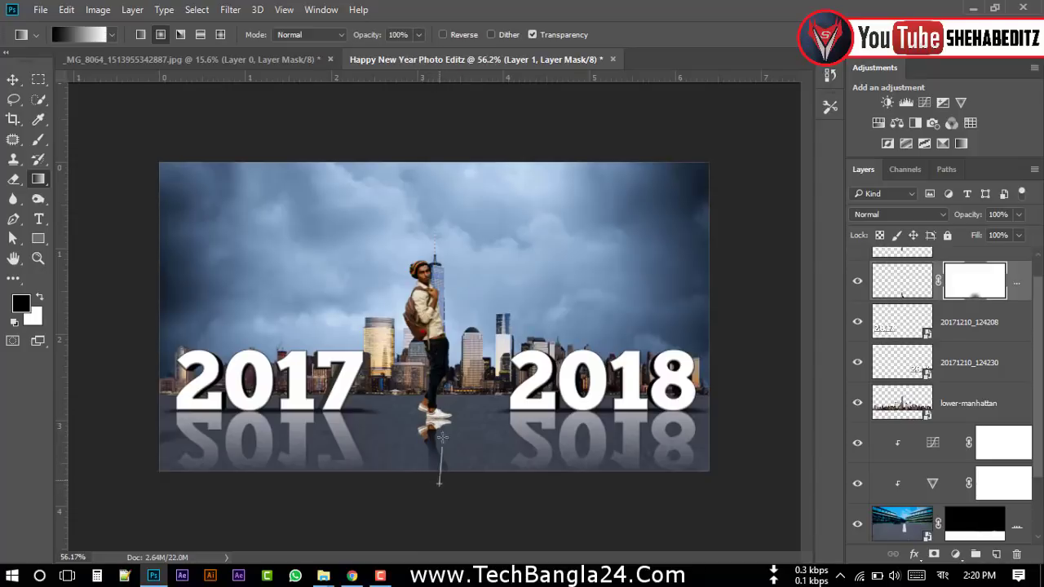
drag(431, 489, 434, 375)
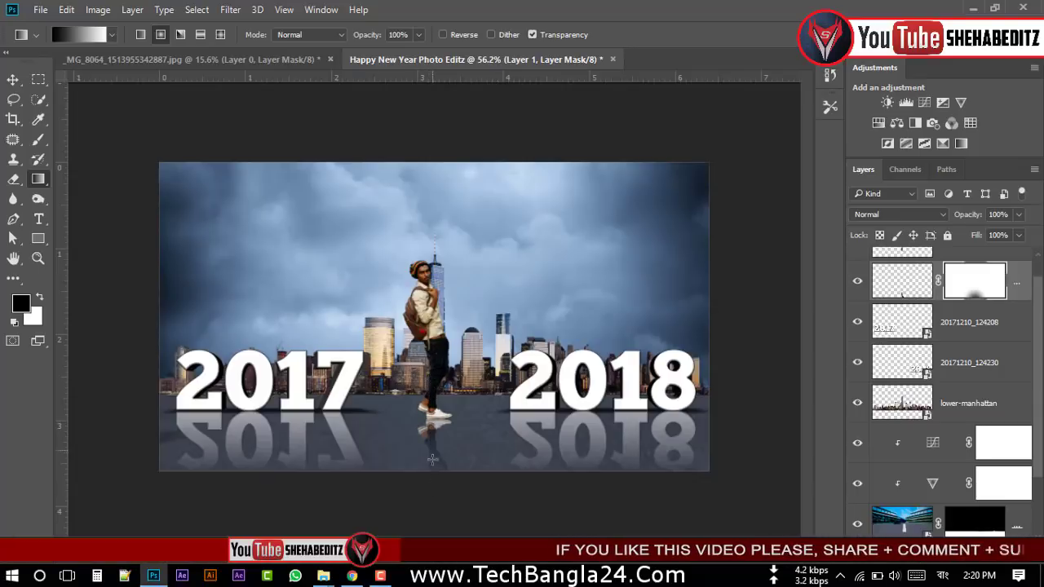
drag(433, 487, 432, 377)
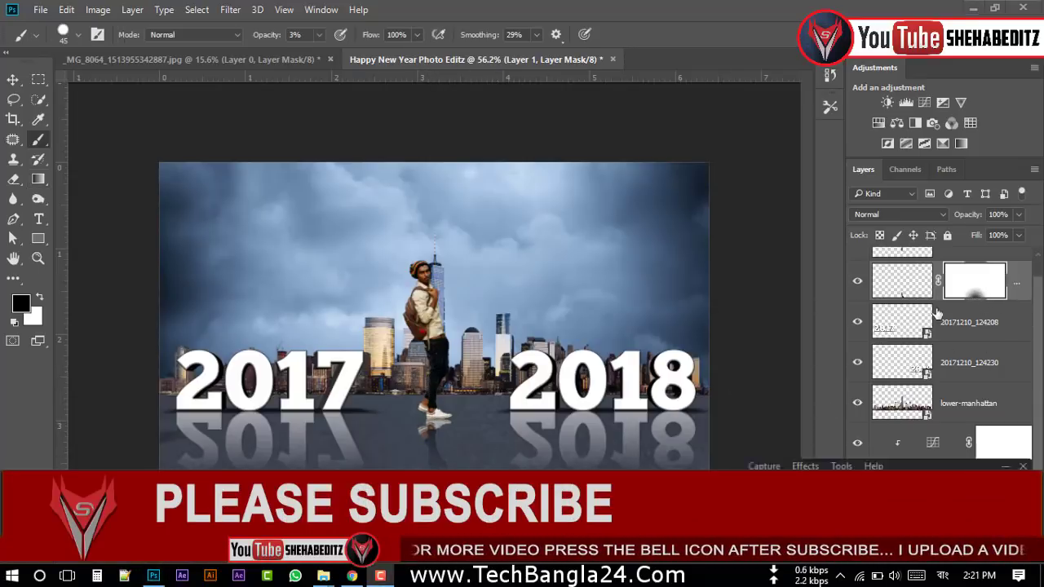
- Duplicate the upright man into Layer 1 copy and view it at 100% zoom
key(b)
key(ctrl+j)
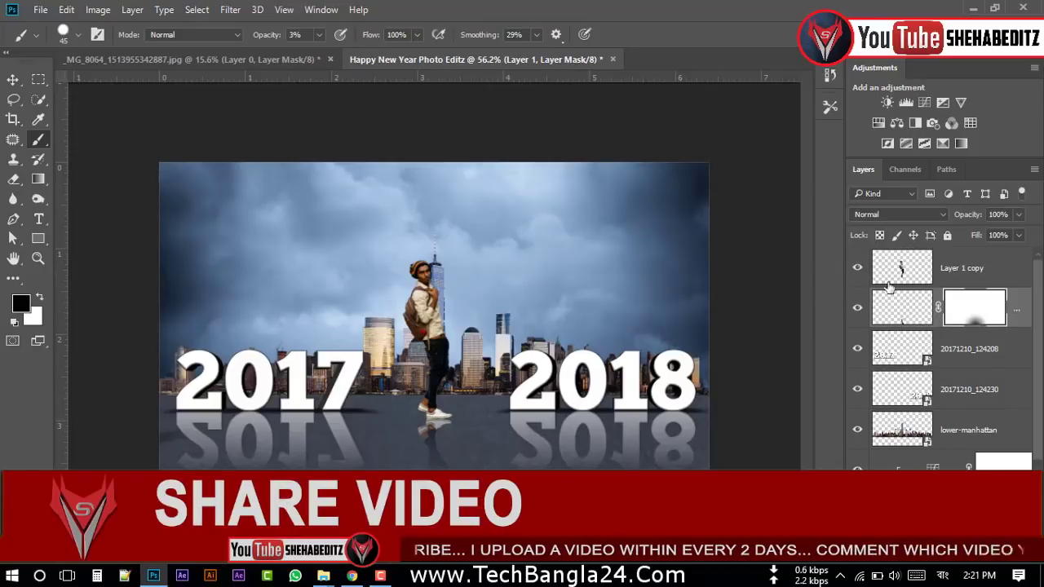
key(x)
key(ctrl+plus)
key(ctrl+plus)
key(ctrl+plus)
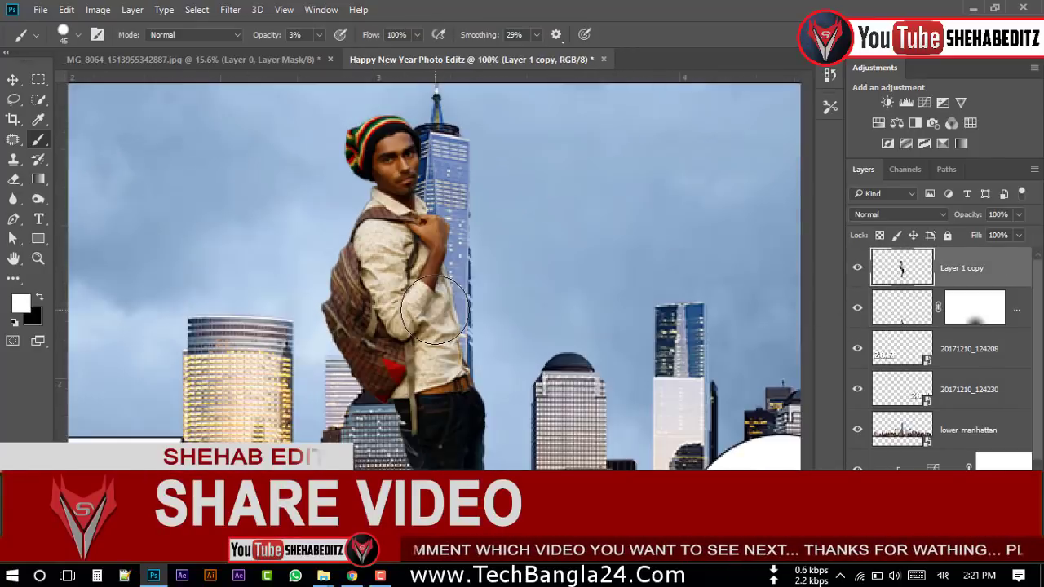
key(ctrl+minus)
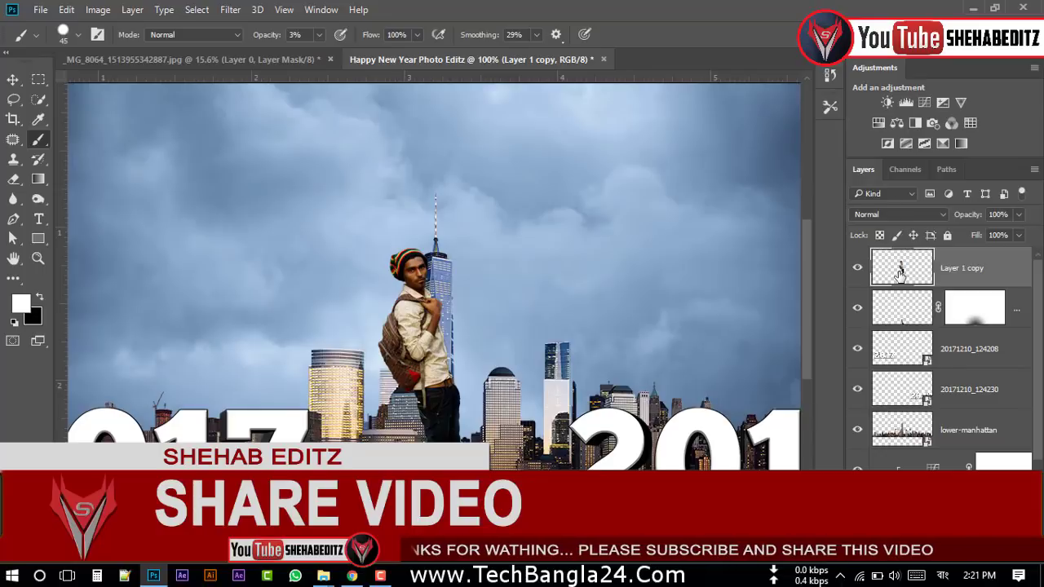
- Add a Color Balance adjustment shifting midtones toward red and away from blue
click(956, 561)
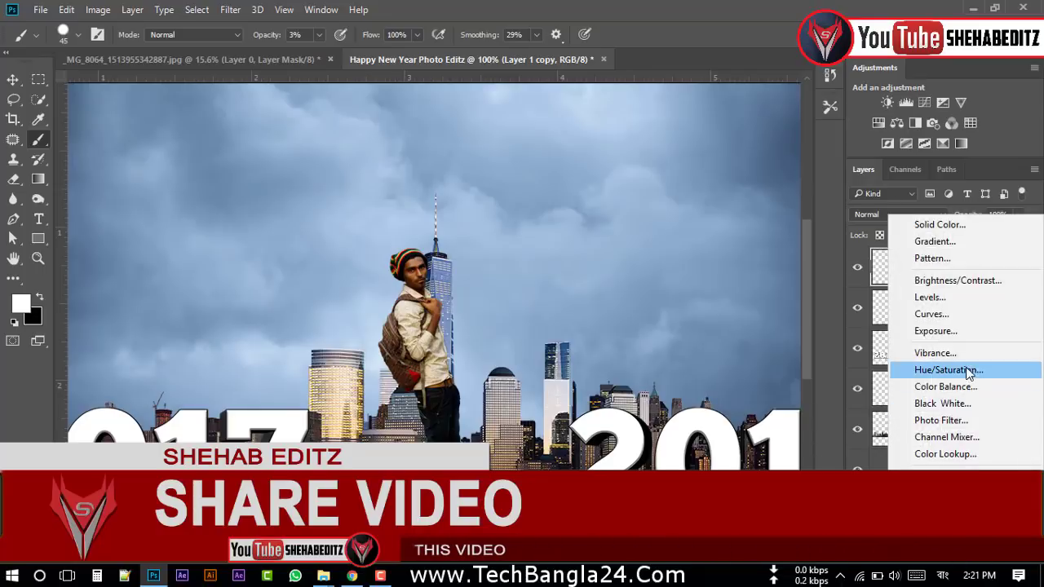
click(942, 387)
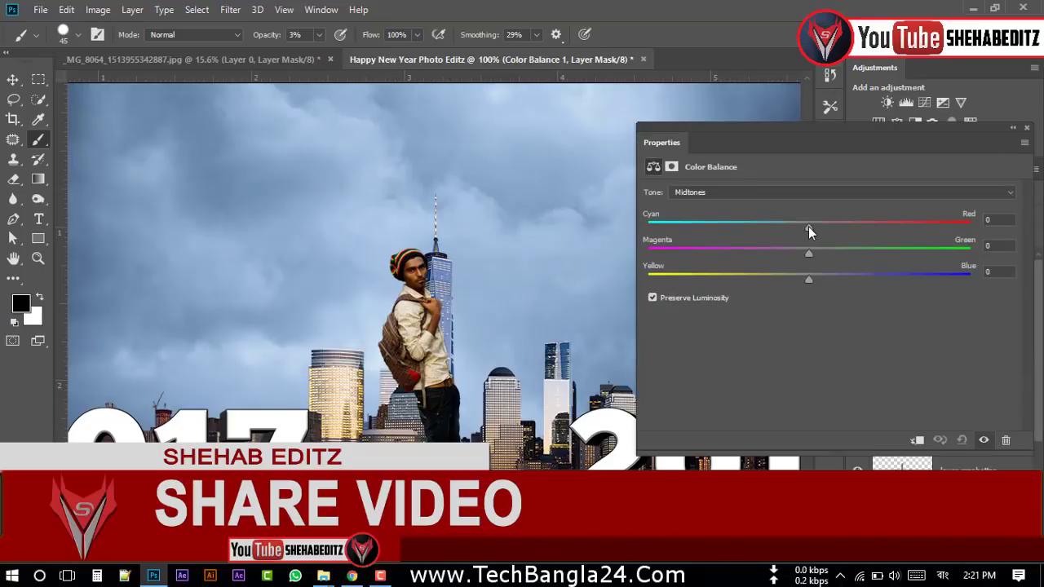
drag(790, 229, 828, 233)
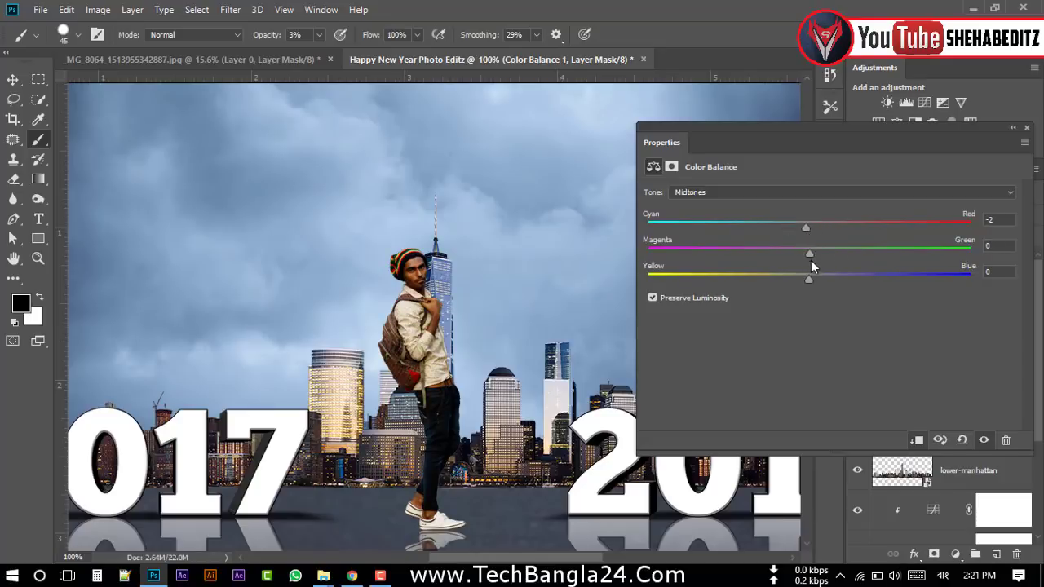
drag(850, 279, 836, 279)
click(1027, 128)
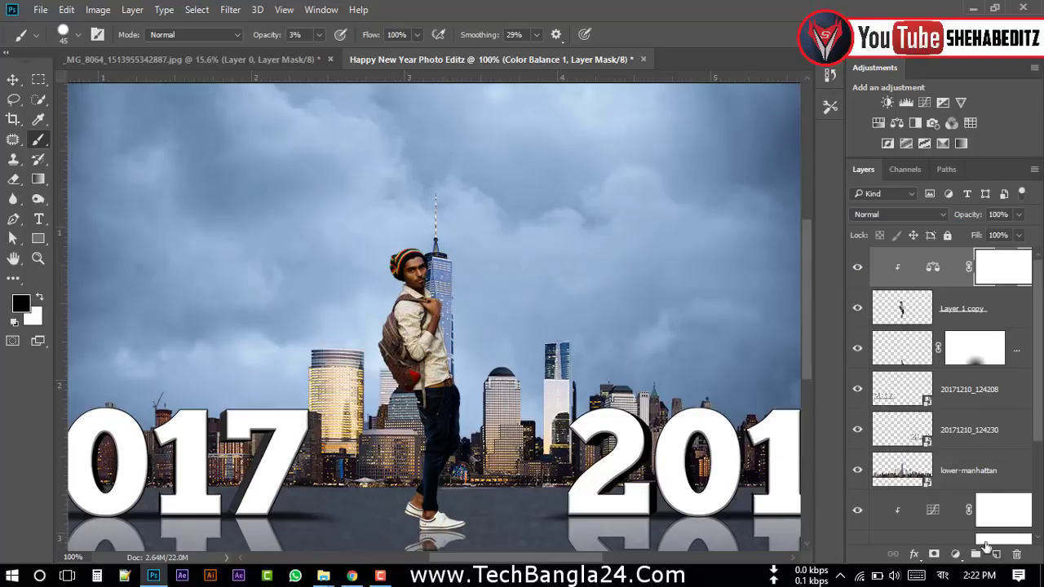
- Add a Vibrance adjustment layer above the man
click(955, 554)
click(929, 358)
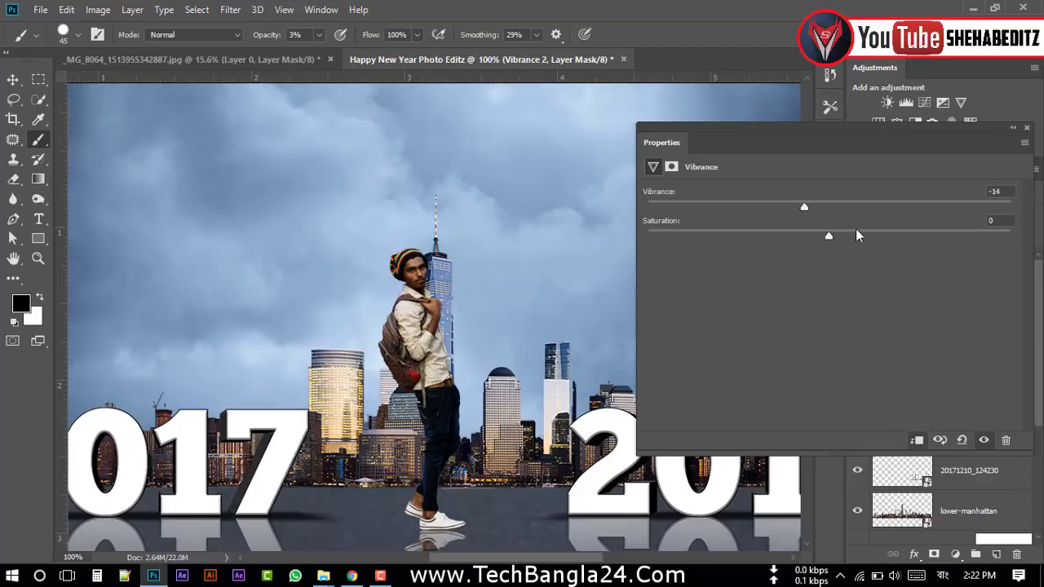
click(1027, 128)
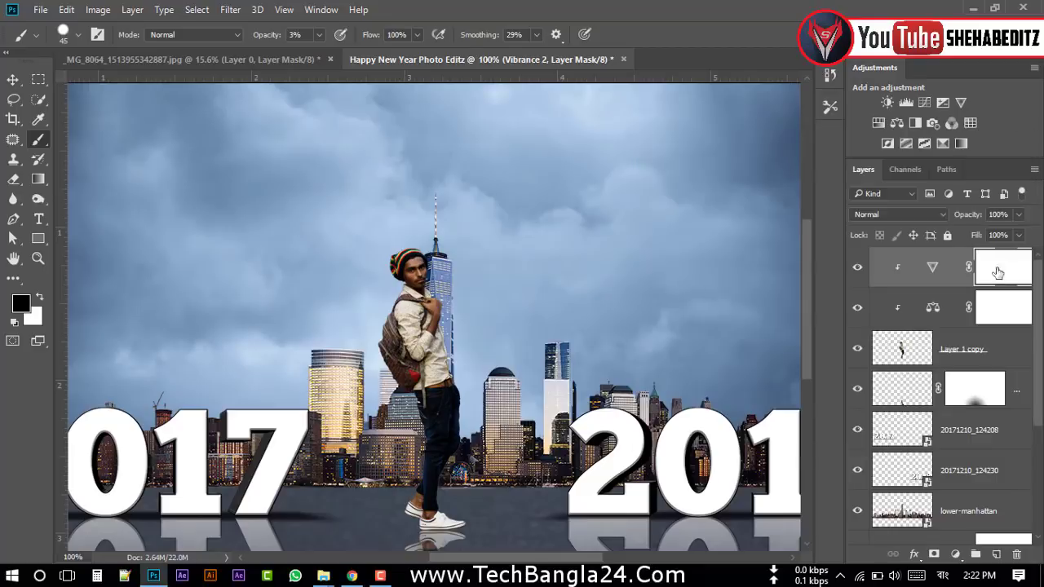
- Merge the Color Balance and Vibrance layers down into Layer 1 copy, then fit the image
right_click(959, 310)
click(840, 427)
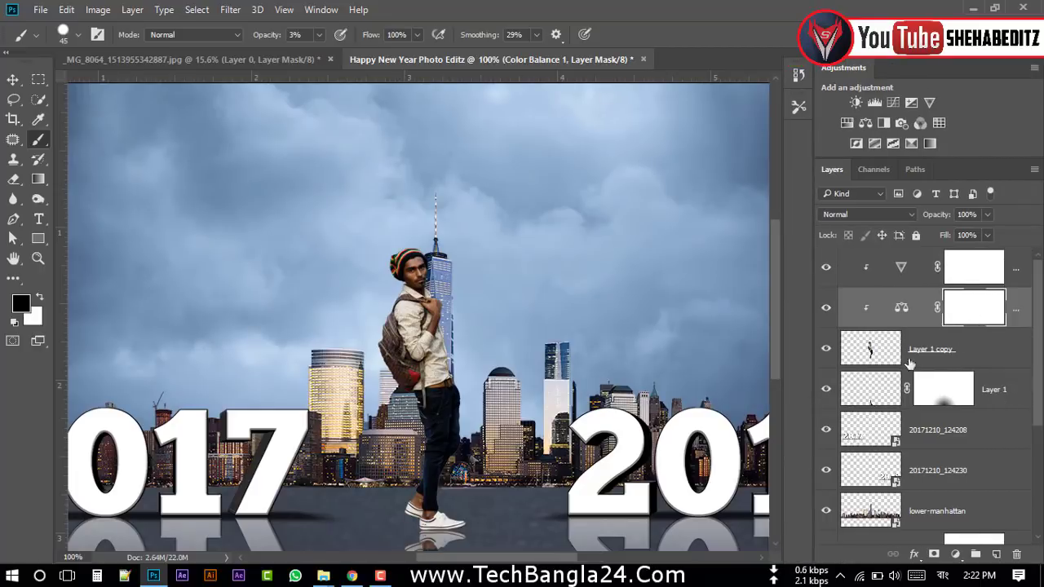
right_click(958, 310)
click(788, 527)
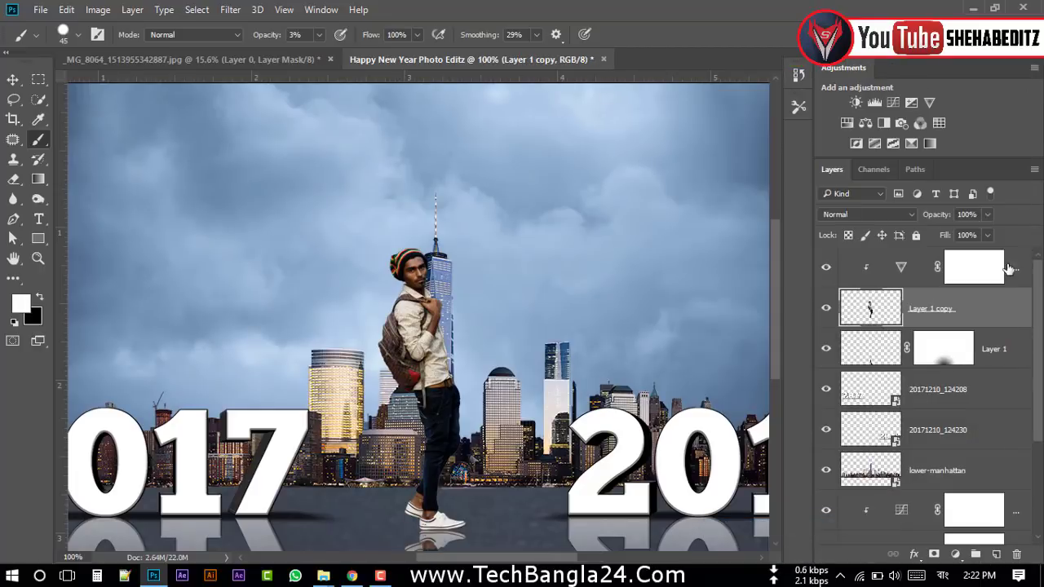
right_click(1010, 263)
click(750, 526)
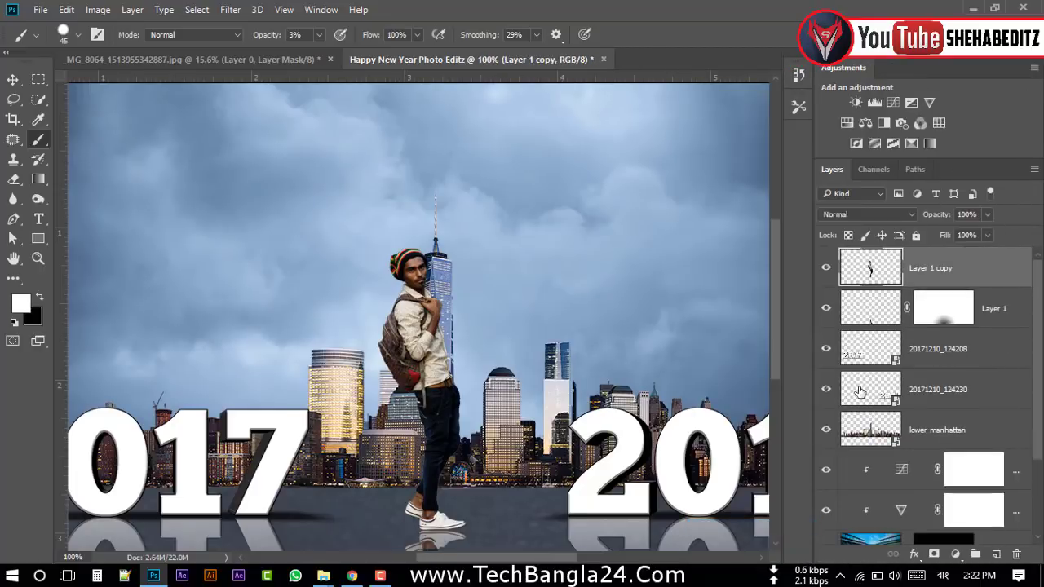
key(ctrl+0)
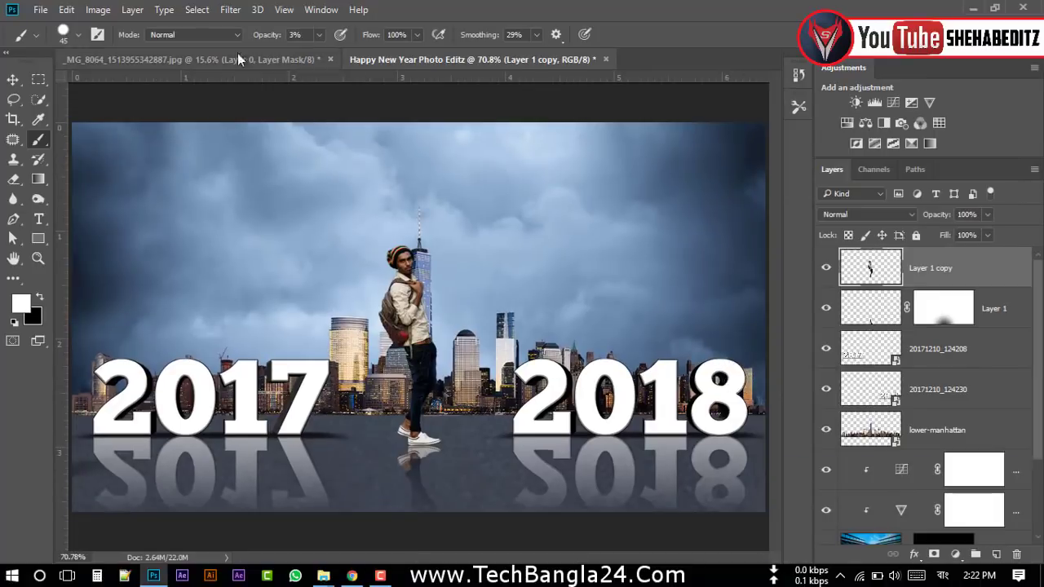
- Apply Shadows/Highlights to Layer 1 copy with Shadows 35% and Color +20
click(132, 10)
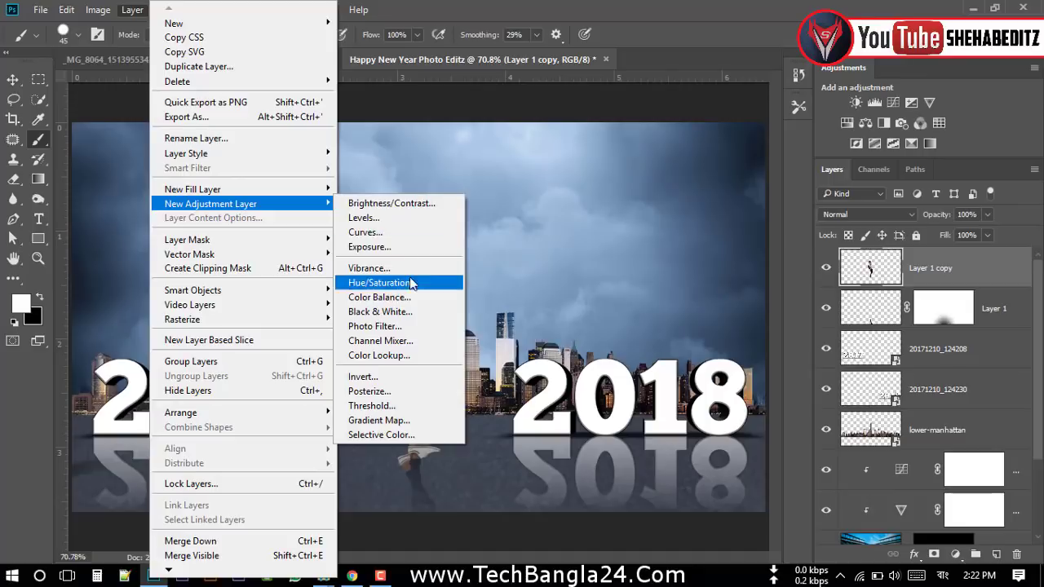
mouse_move(210, 203)
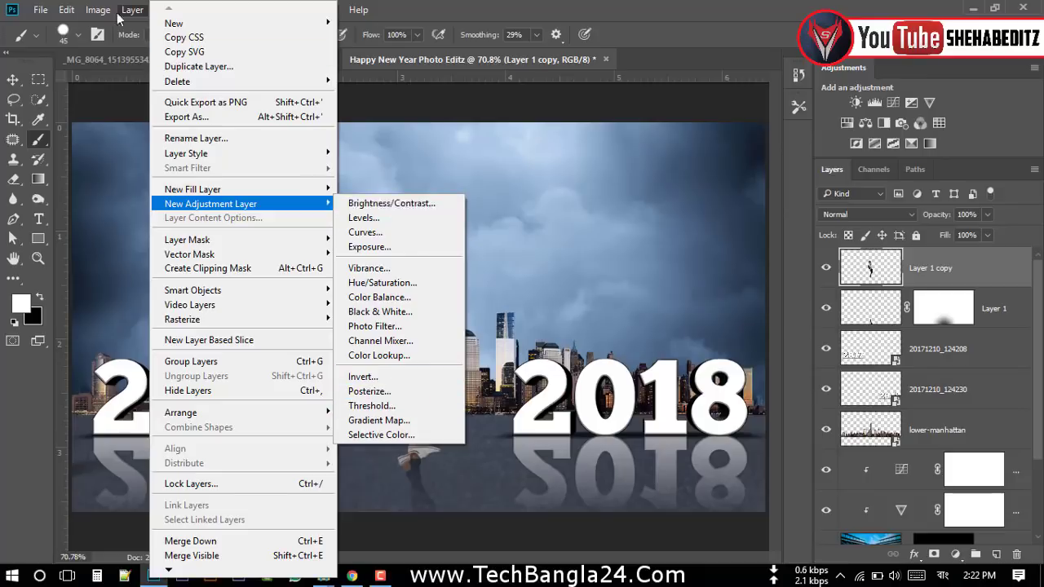
click(317, 301)
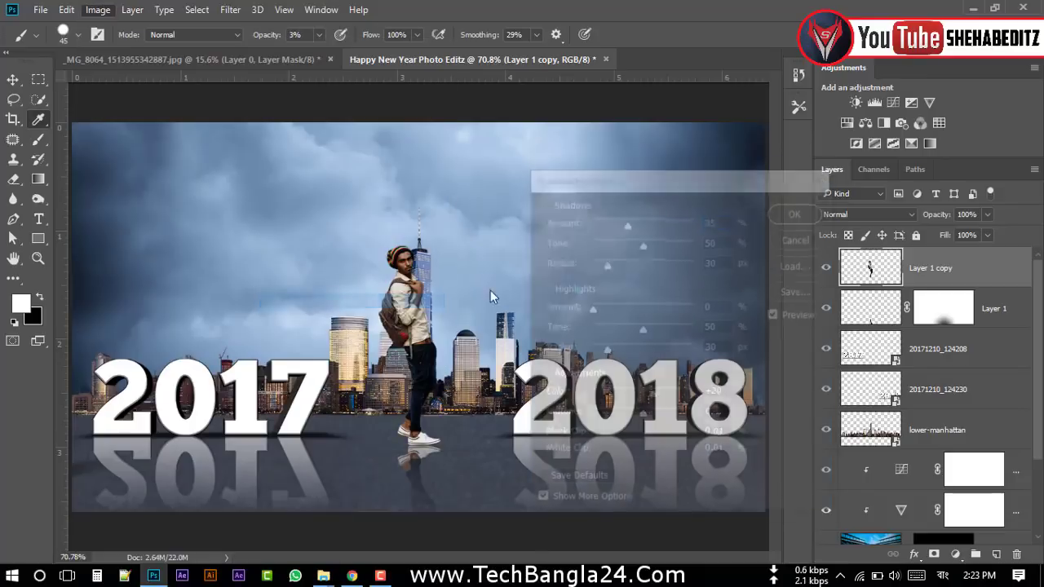
click(540, 502)
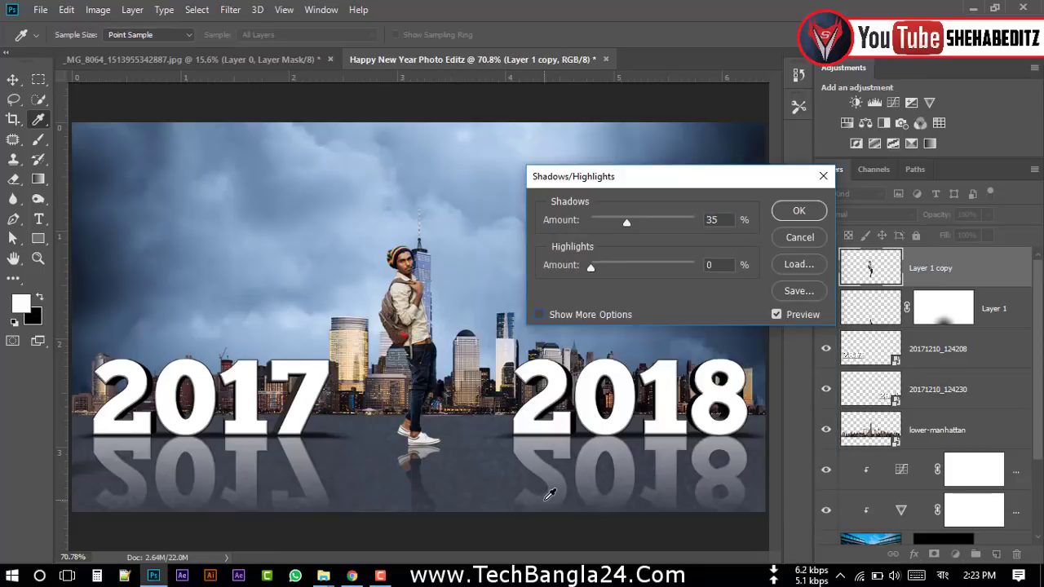
click(539, 314)
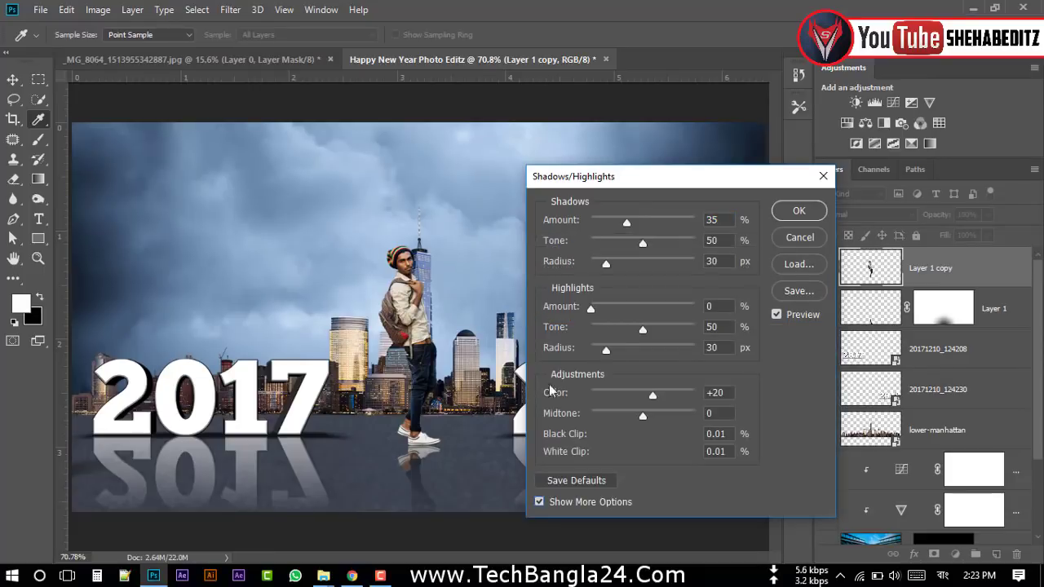
click(778, 316)
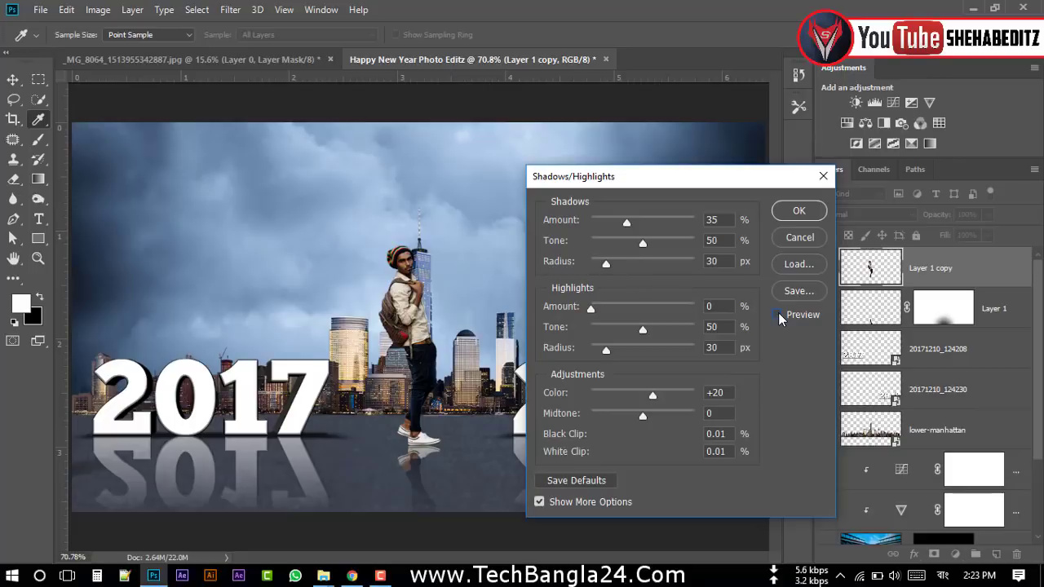
click(798, 211)
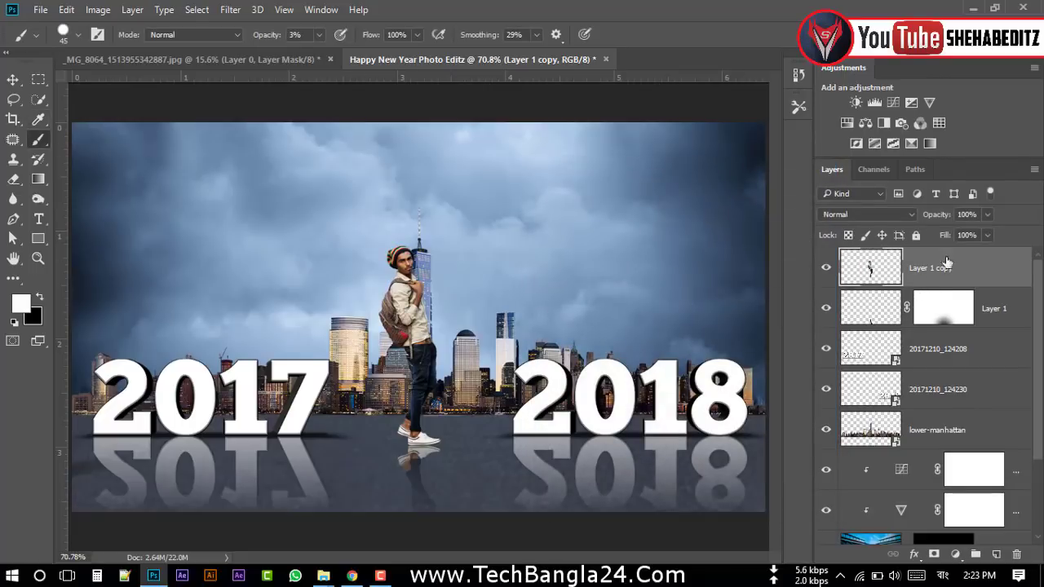
- Add a Curves adjustment clipped to Layer 1 copy with the midpoint bent upward
click(955, 554)
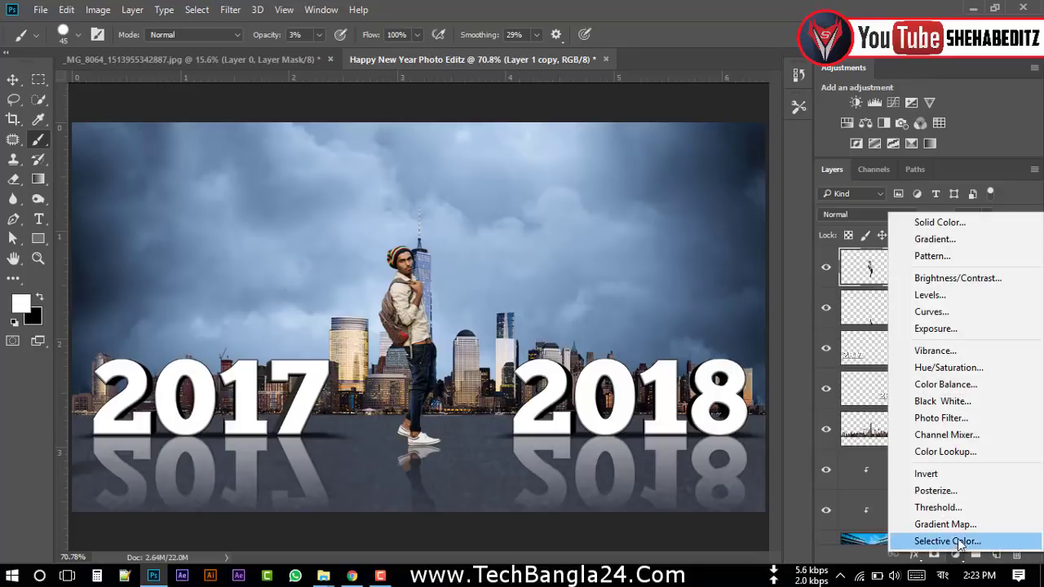
click(937, 312)
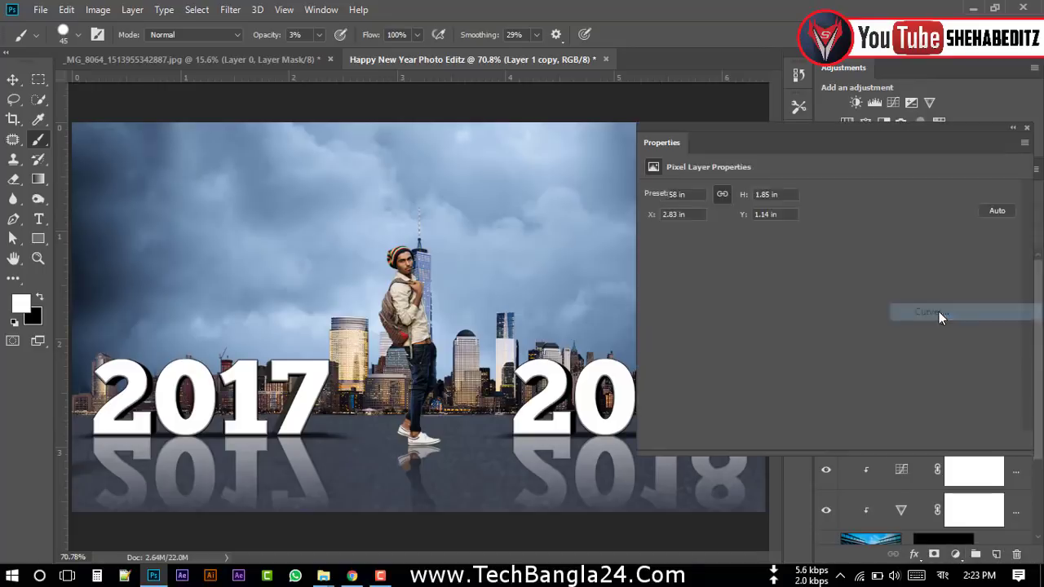
drag(840, 328, 822, 322)
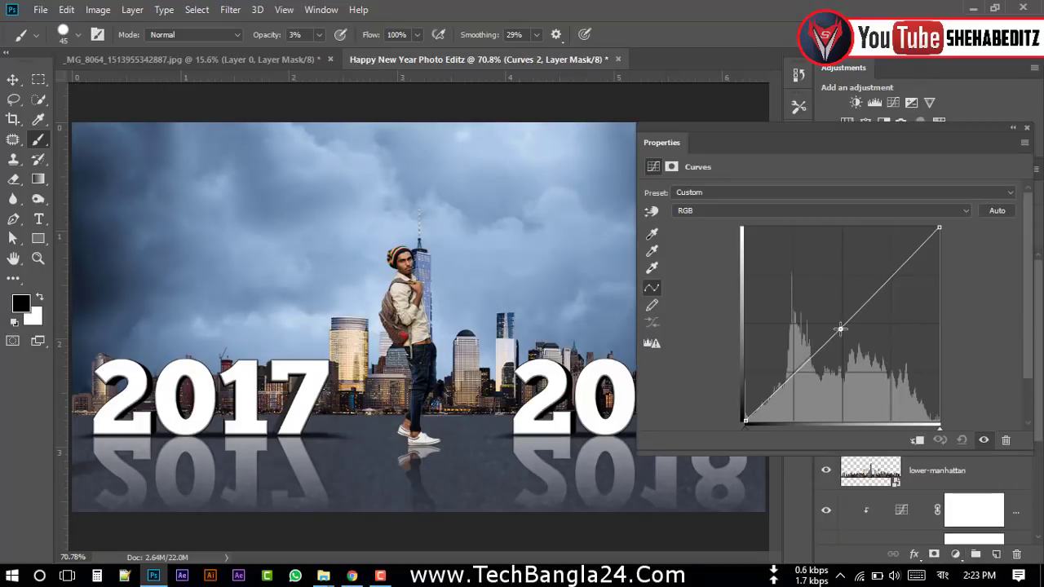
click(917, 441)
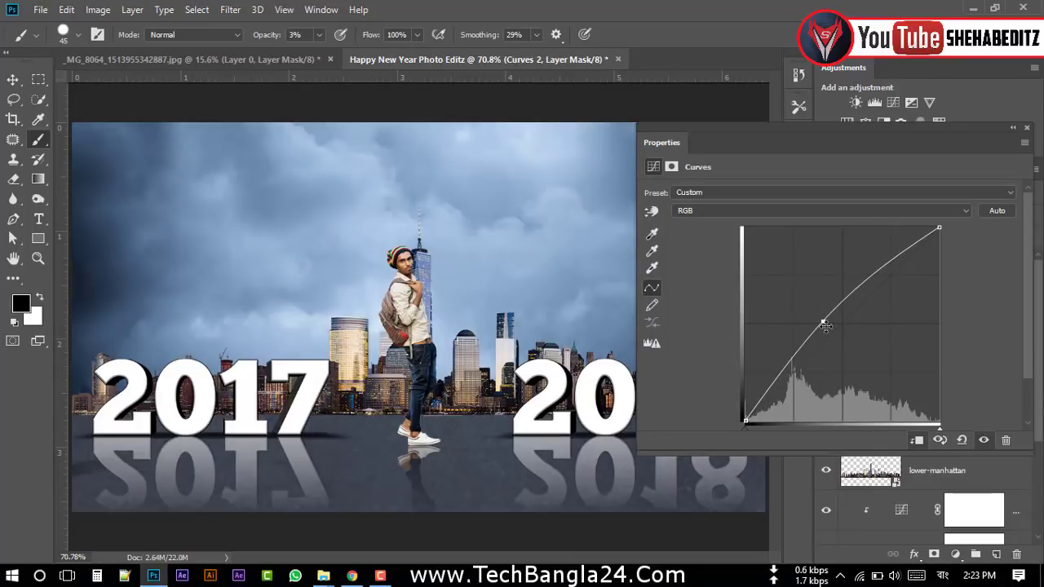
drag(822, 321, 827, 311)
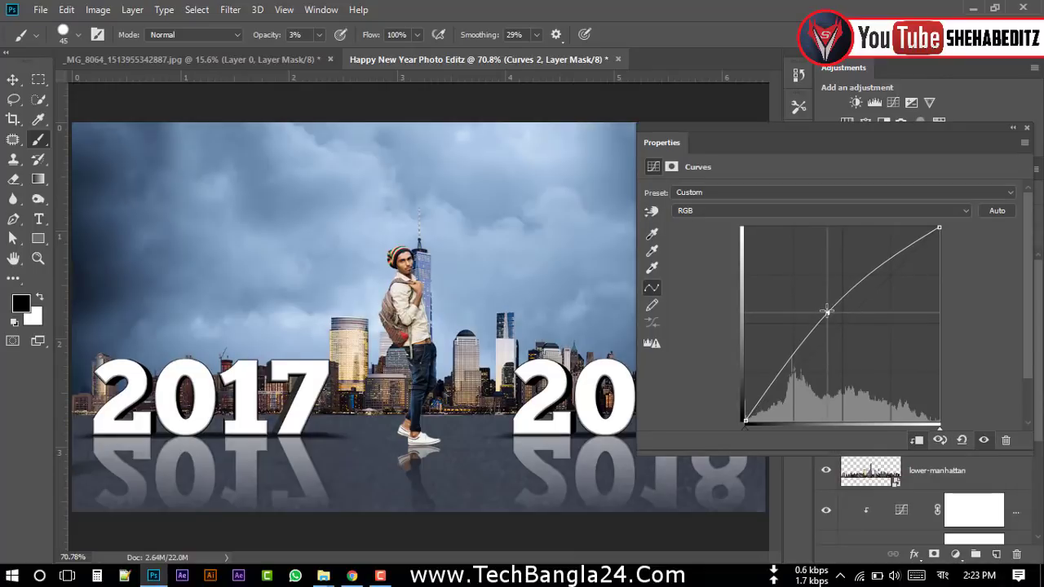
click(1026, 129)
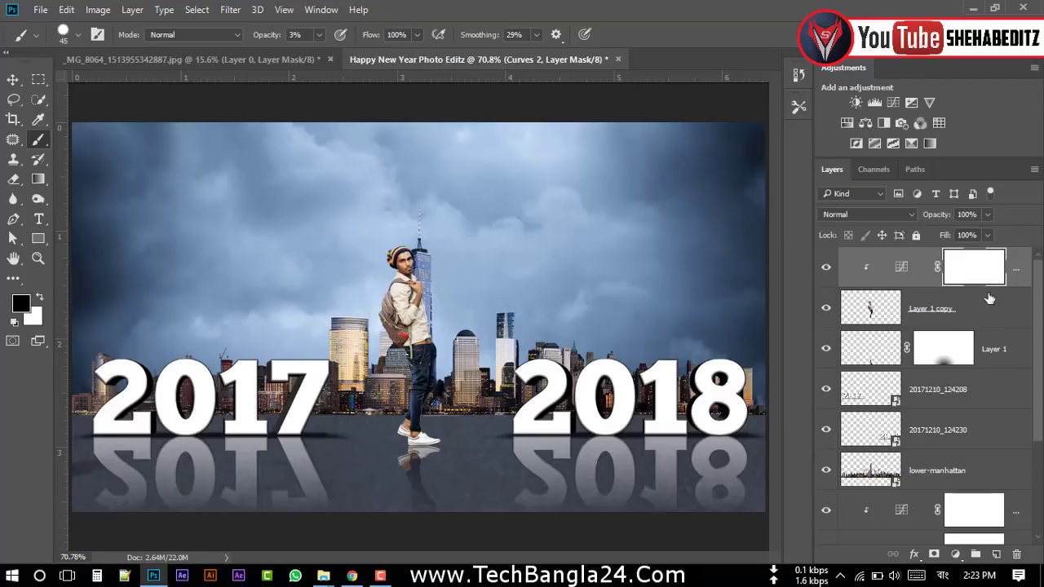
- Invert the Curves mask to hide the effect and set up a soft round brush
key(i)
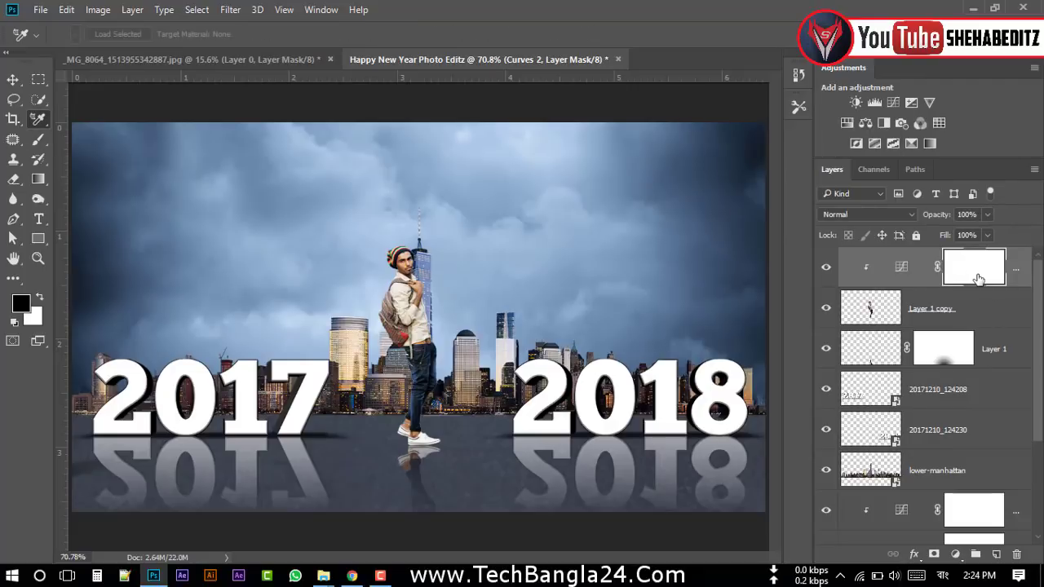
key(ctrl+i)
key(ctrl+i)
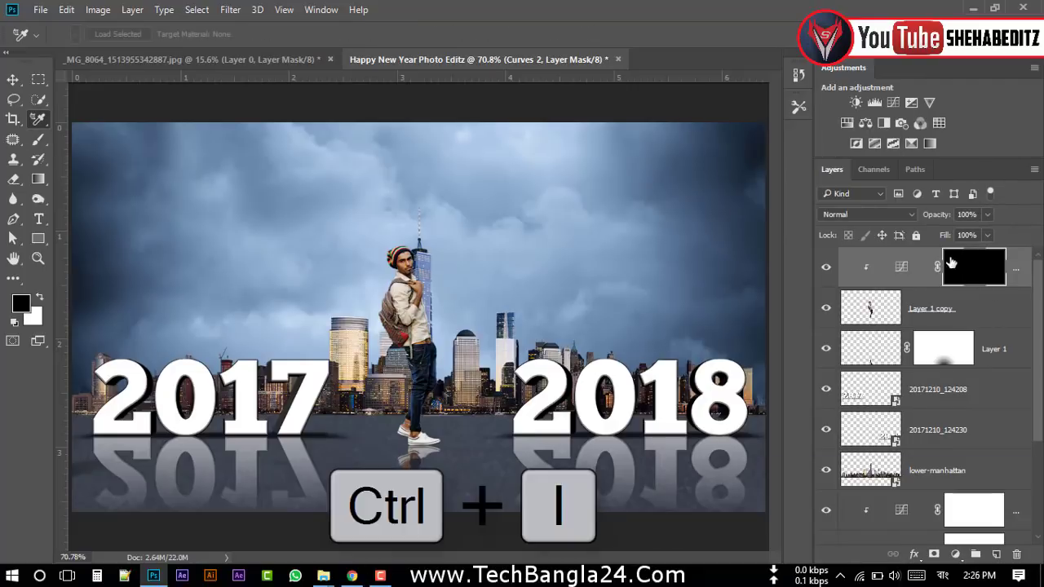
click(38, 138)
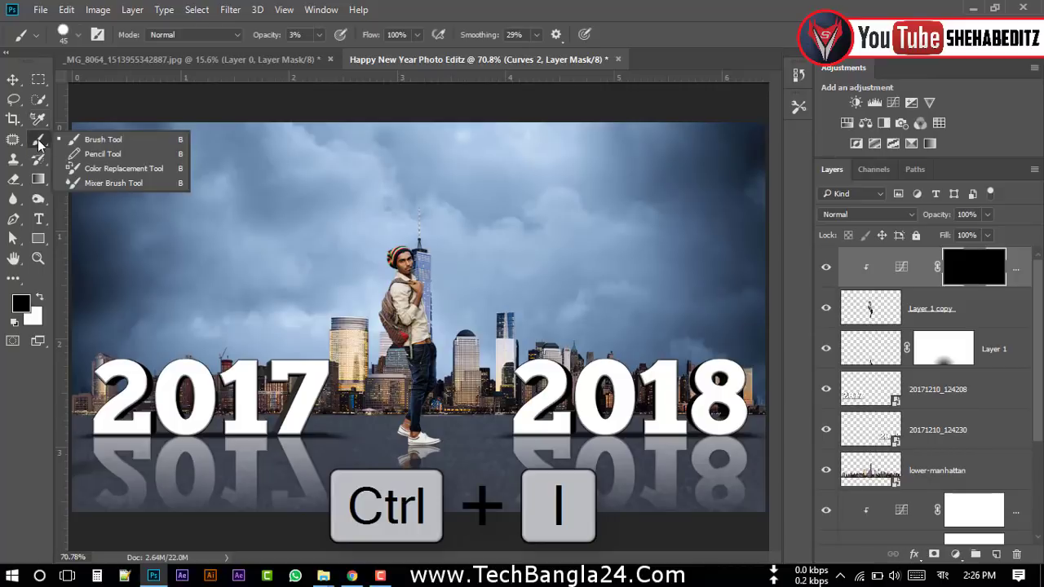
click(102, 133)
drag(320, 36, 360, 56)
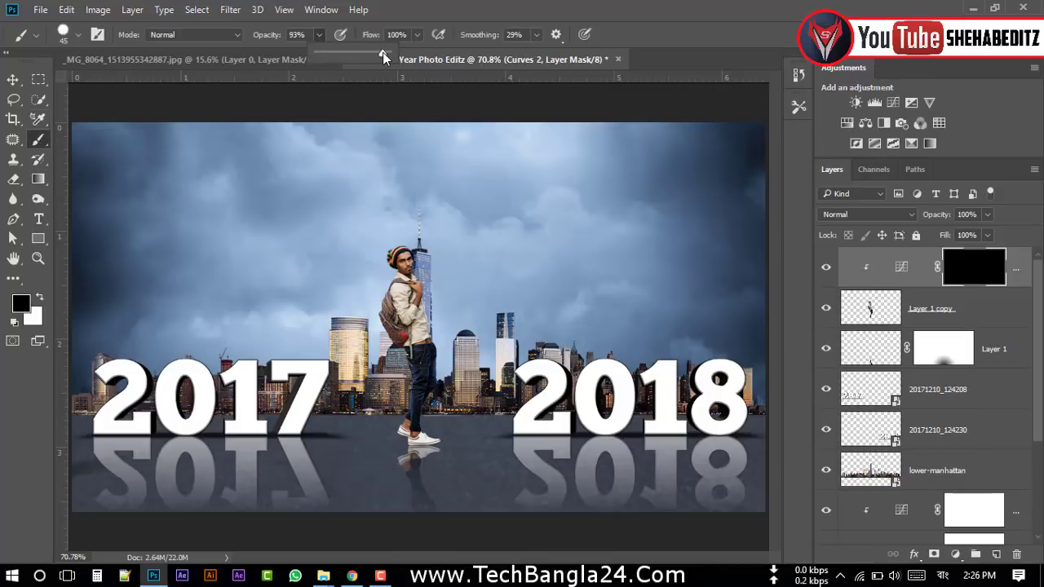
key(ctrl+plus)
key(ctrl+plus)
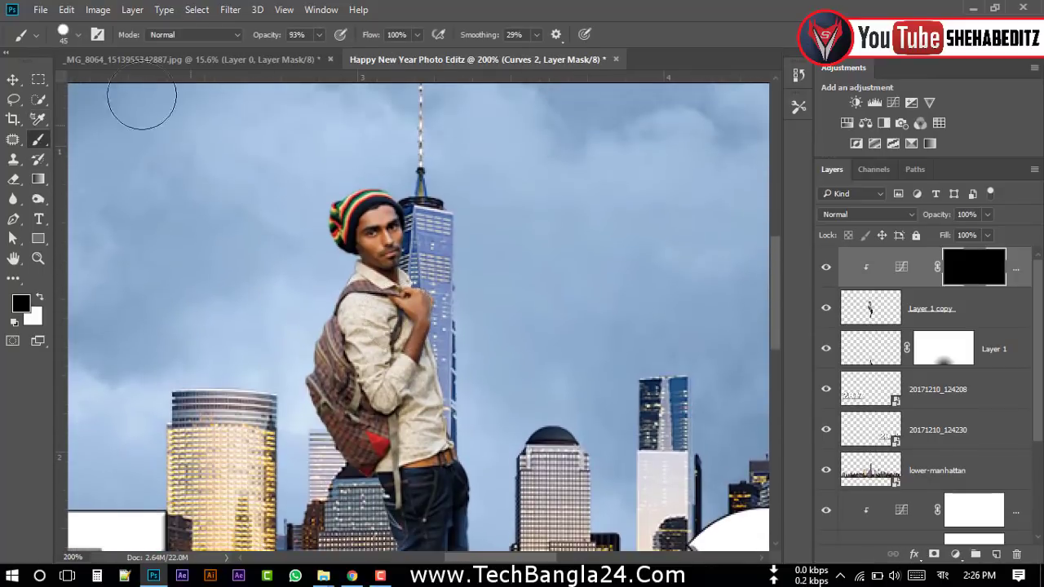
click(78, 35)
double_click(232, 222)
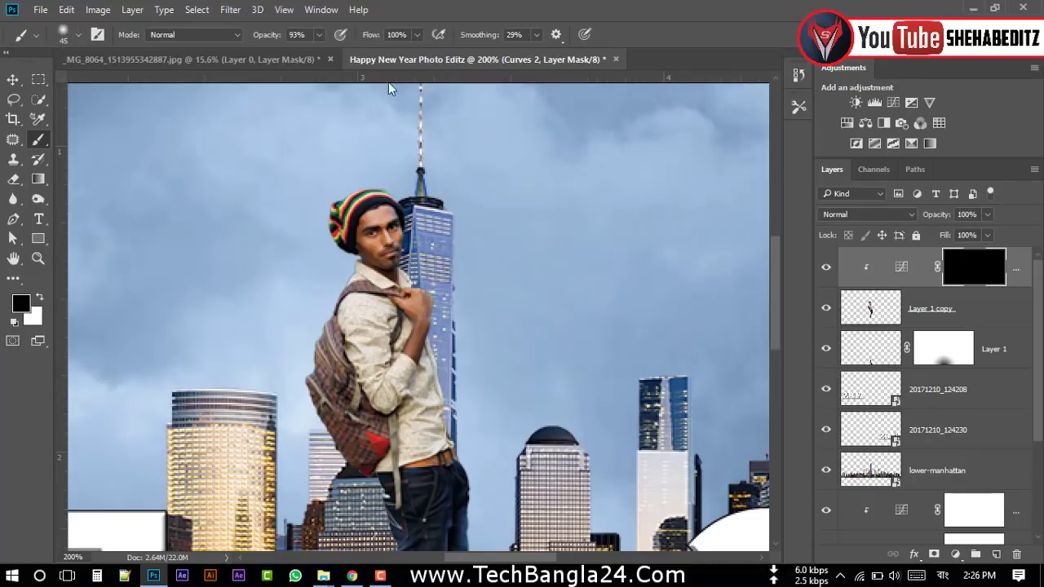
key(ctrl+plus)
scroll(361, 157, up, 2)
key(bracketleft)
key(bracketleft)
key(bracketleft)
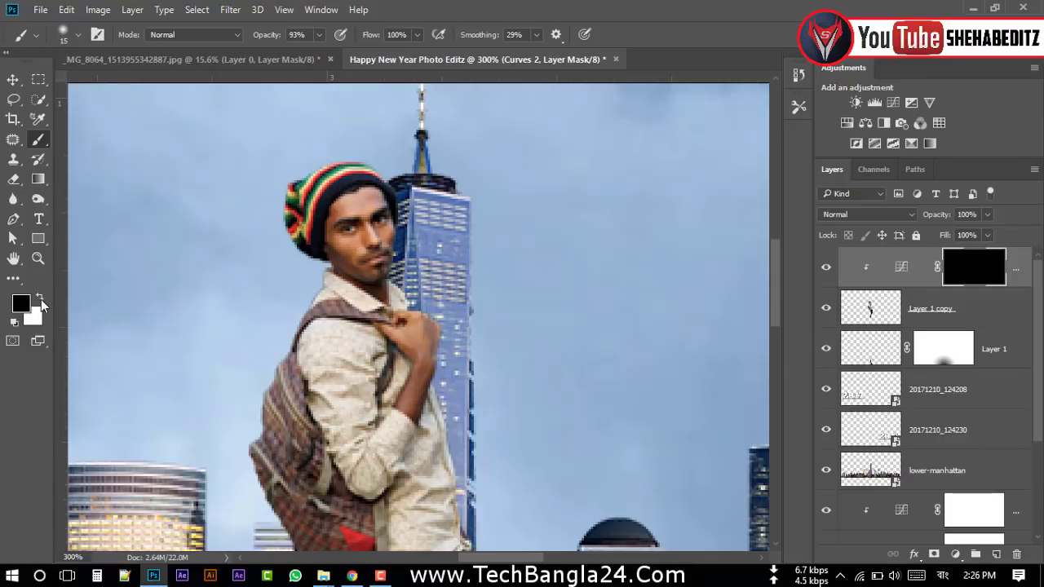
- Paint white on the Curves mask over the man's face, arm and body, adjusting brush size and opacity
click(38, 300)
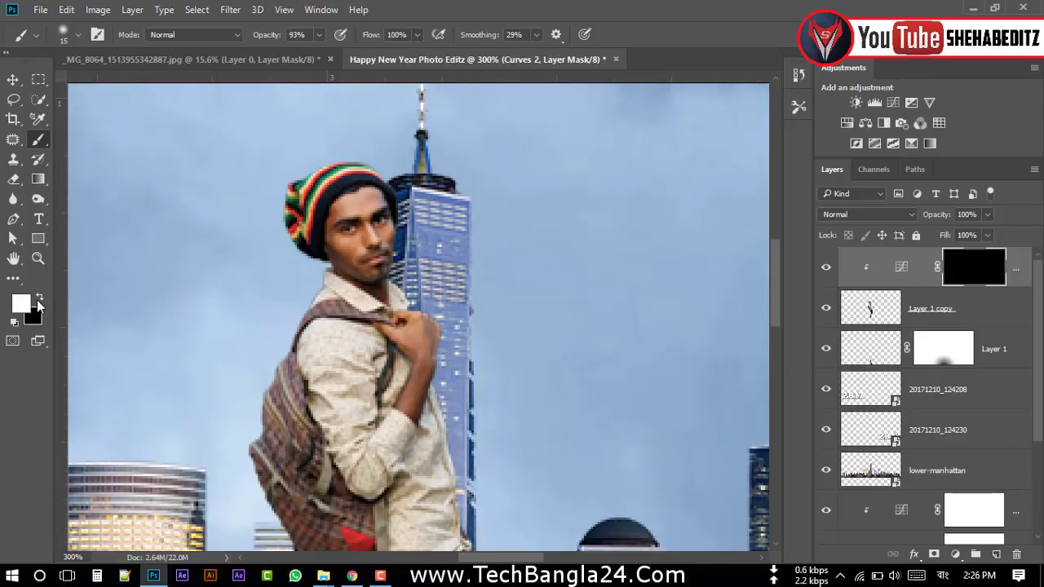
mouse_move(351, 215)
mouse_down()
mouse_move(353, 253)
mouse_move(353, 241)
mouse_up()
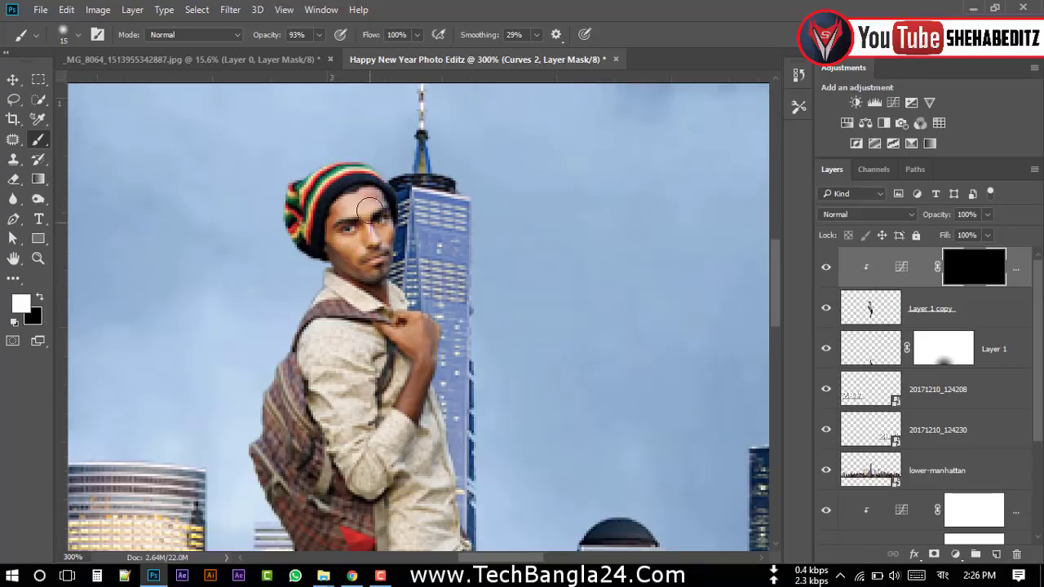
scroll(381, 295, down, 3)
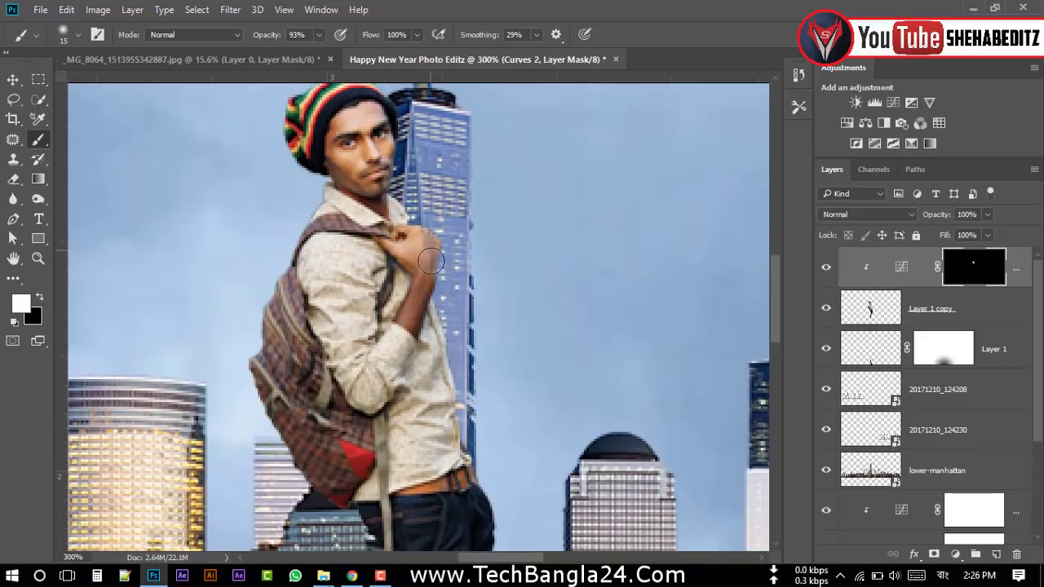
mouse_move(416, 284)
mouse_down()
mouse_move(412, 306)
mouse_move(423, 277)
mouse_up()
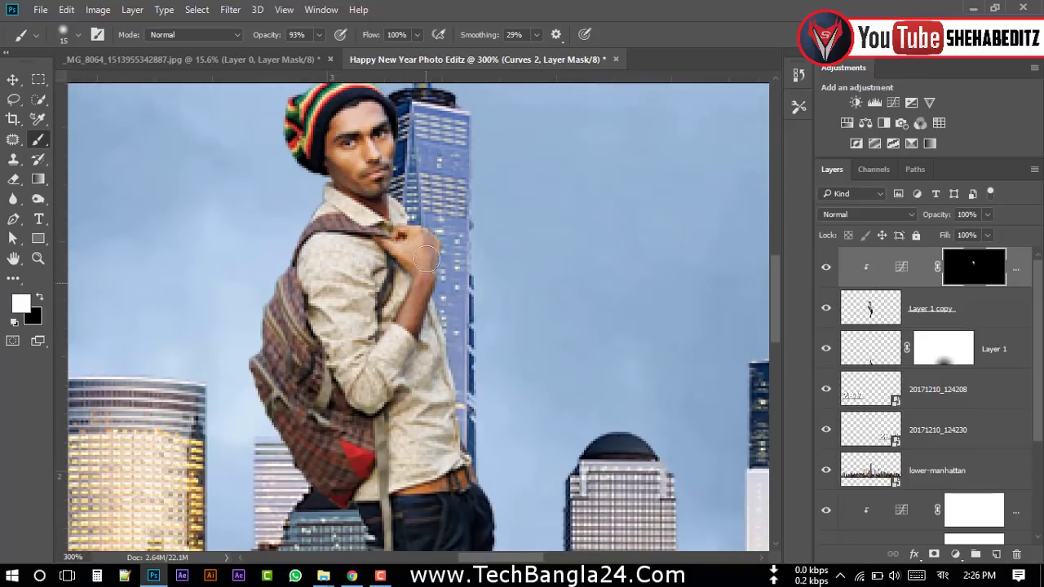
scroll(426, 260, down, 1)
scroll(407, 326, down, 5)
scroll(383, 392, down, 5)
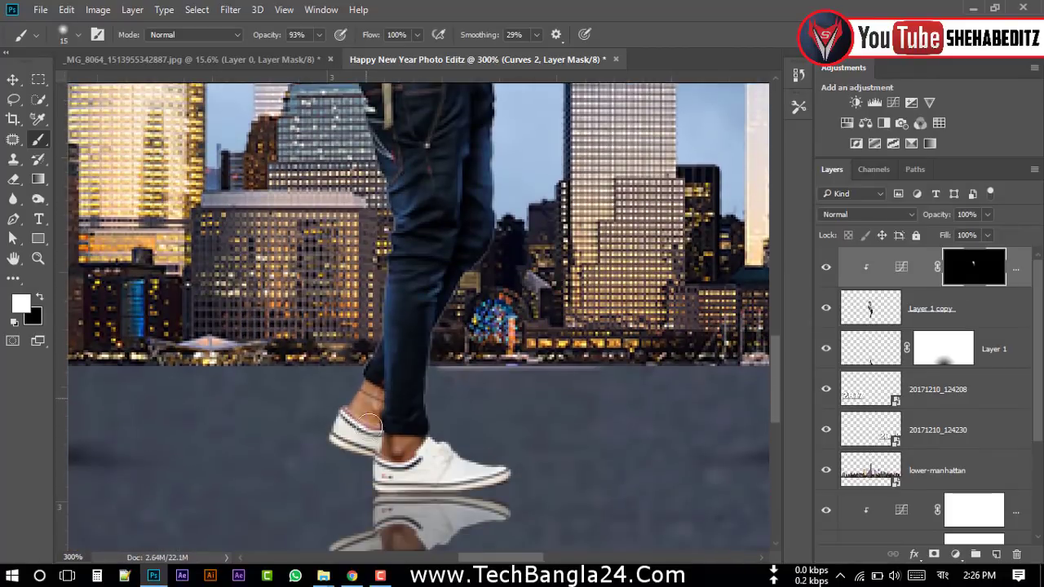
key(ctrl+0)
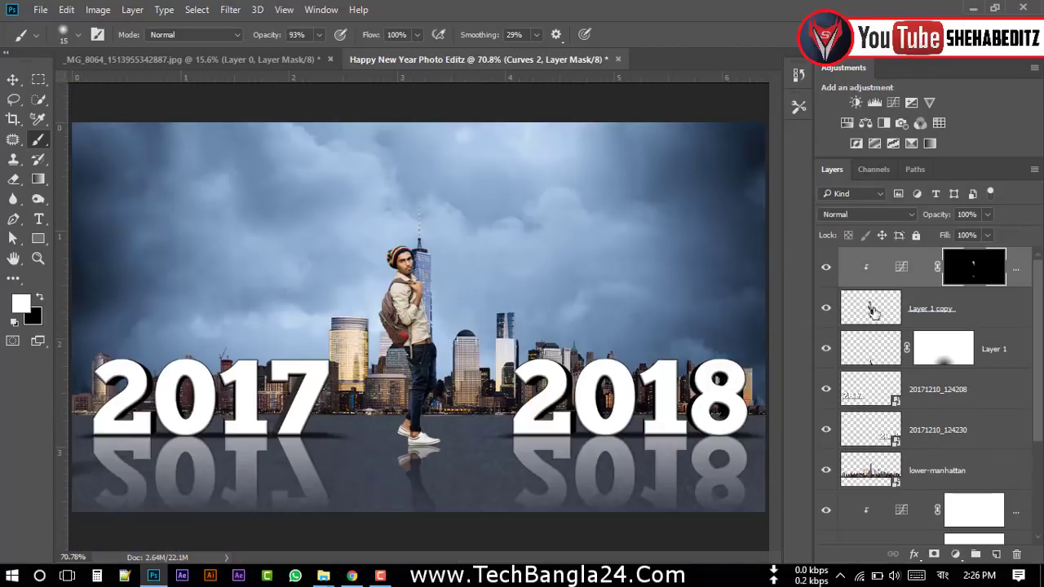
shift+click(974, 271)
key(bracketright)
key(bracketright)
key(bracketright)
mouse_move(401, 289)
mouse_down()
mouse_move(416, 330)
mouse_move(397, 335)
mouse_up()
click(317, 35)
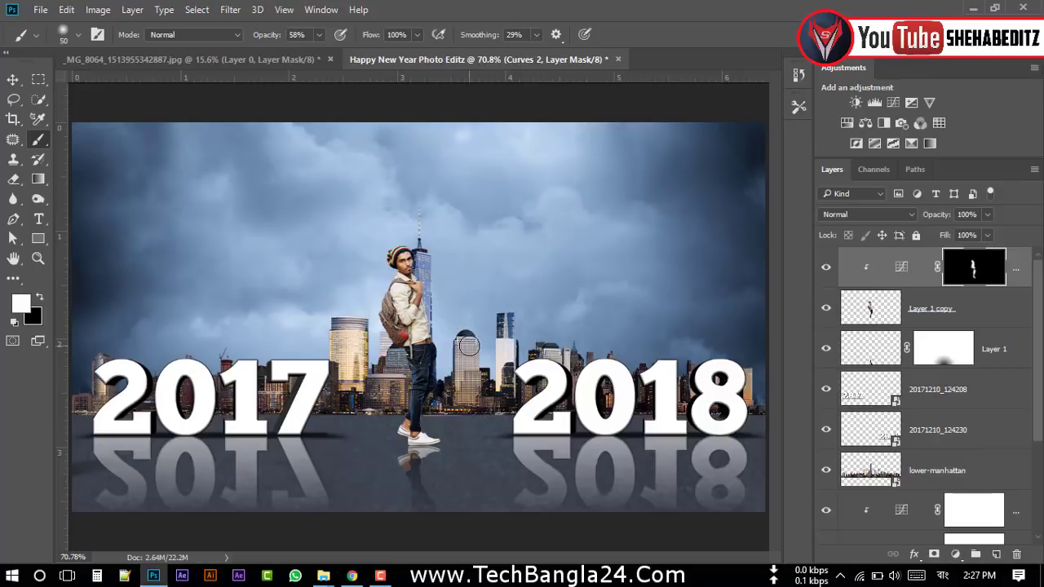
scroll(923, 433, down, 4)
- Apply a 15 px Tilt-Shift blur to Shahid Editz (8), lowering the focus band
click(927, 475)
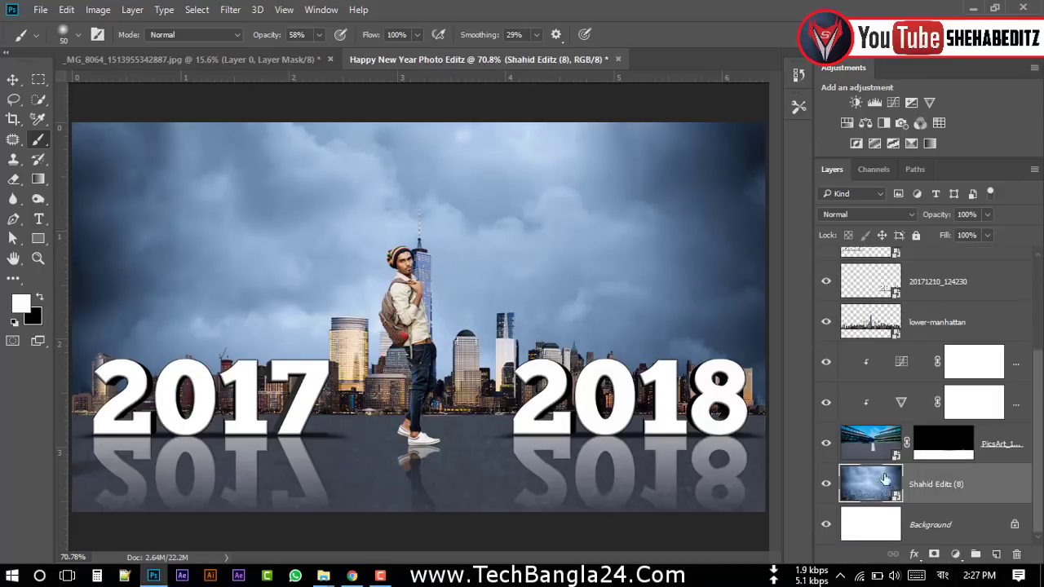
click(230, 10)
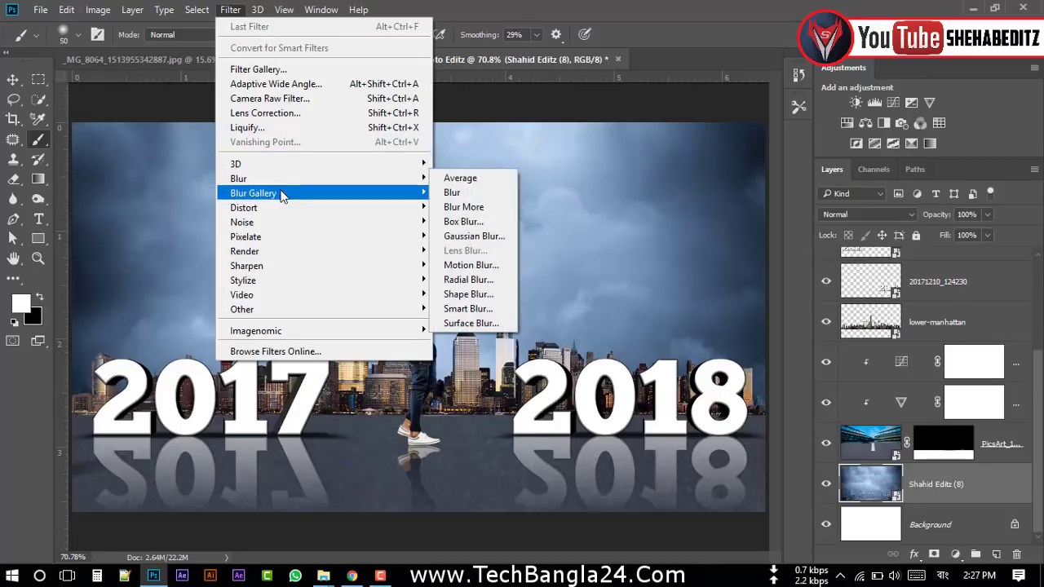
click(457, 223)
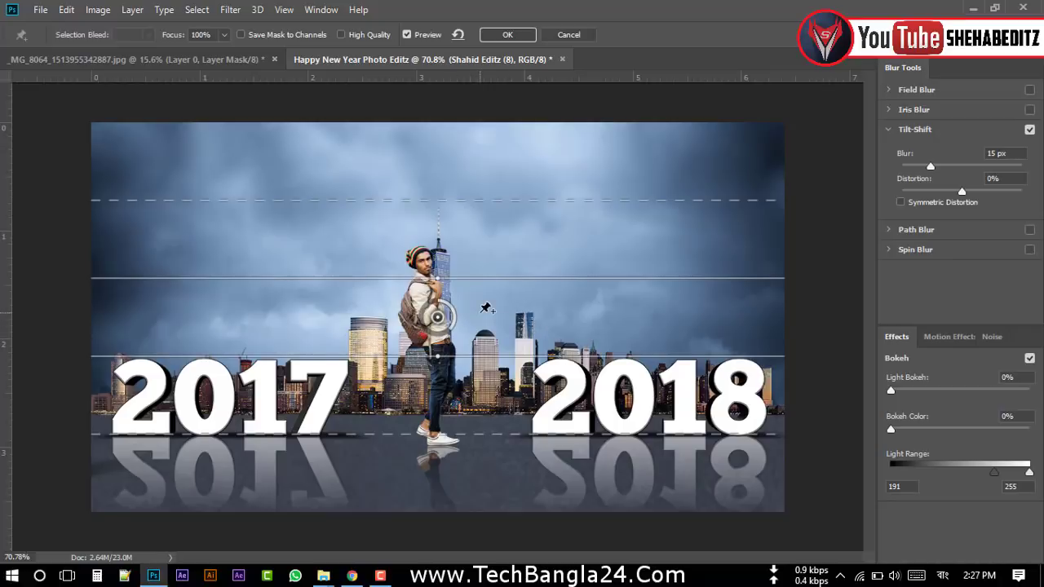
click(482, 312)
key(Delete)
drag(438, 320, 445, 472)
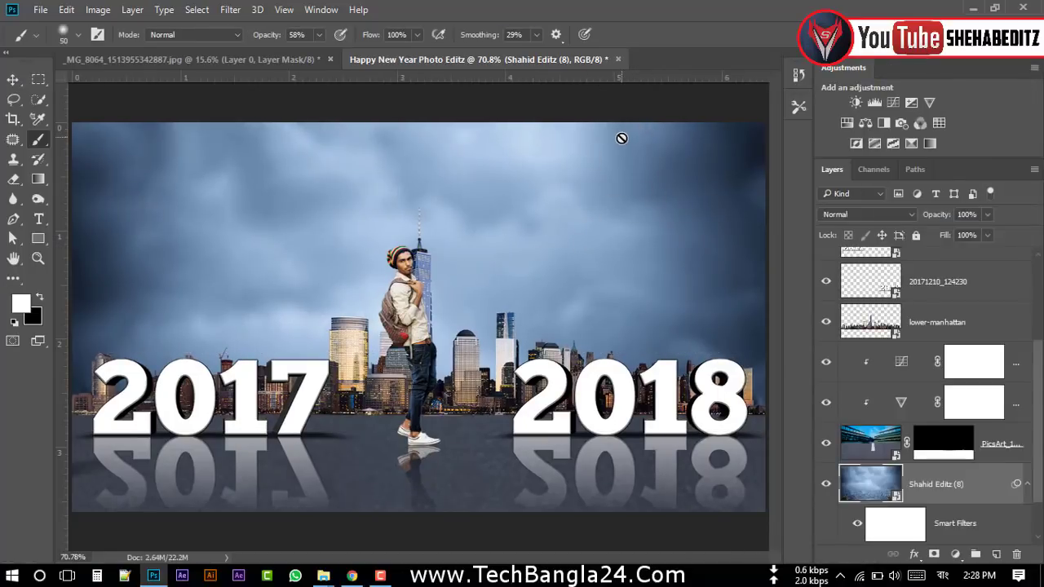
- Move 2017 right and 2018 left, closer to the man
key(v)
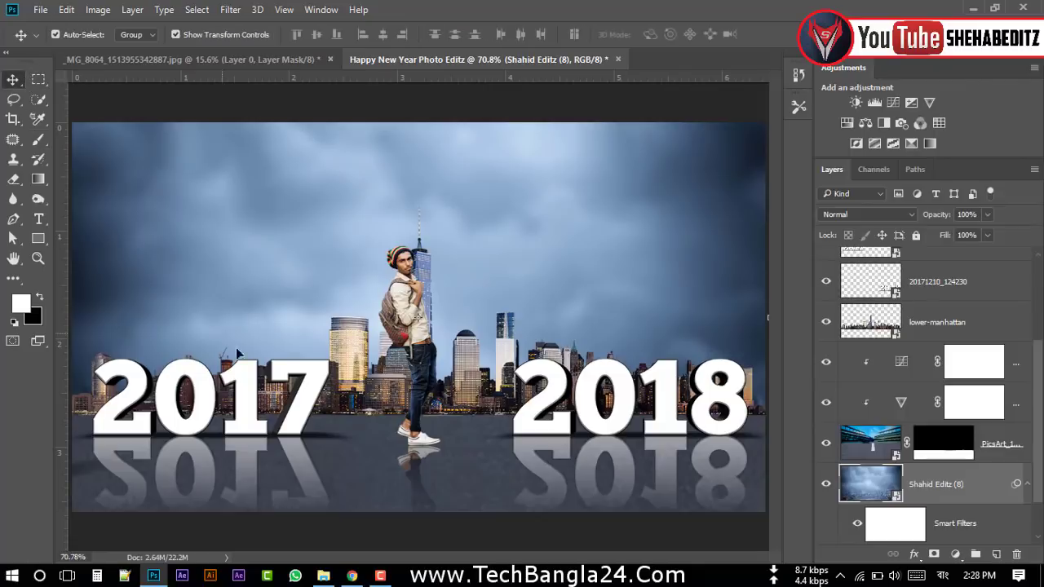
click(256, 387)
drag(300, 394, 326, 397)
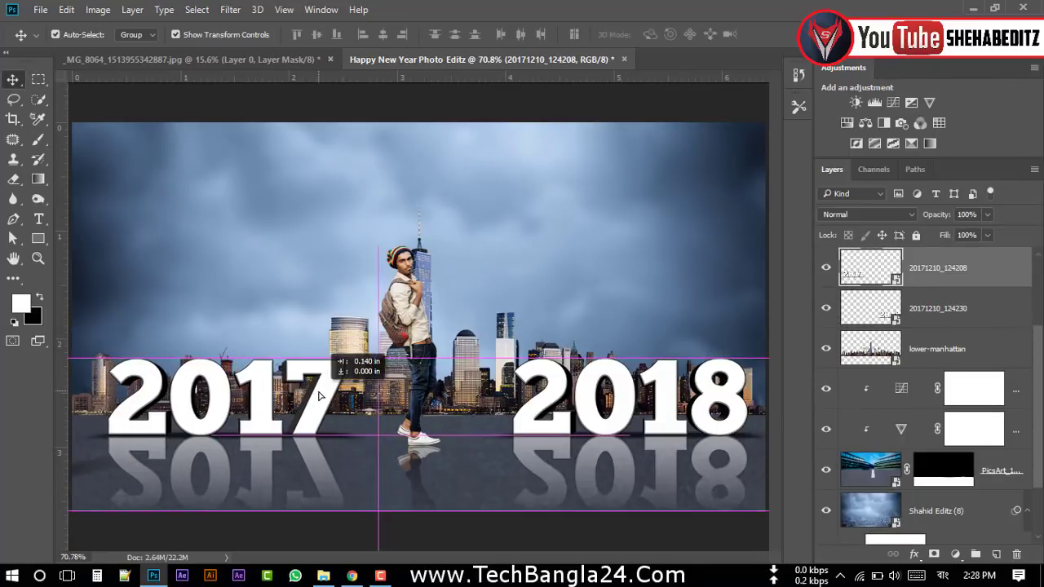
drag(536, 416, 506, 416)
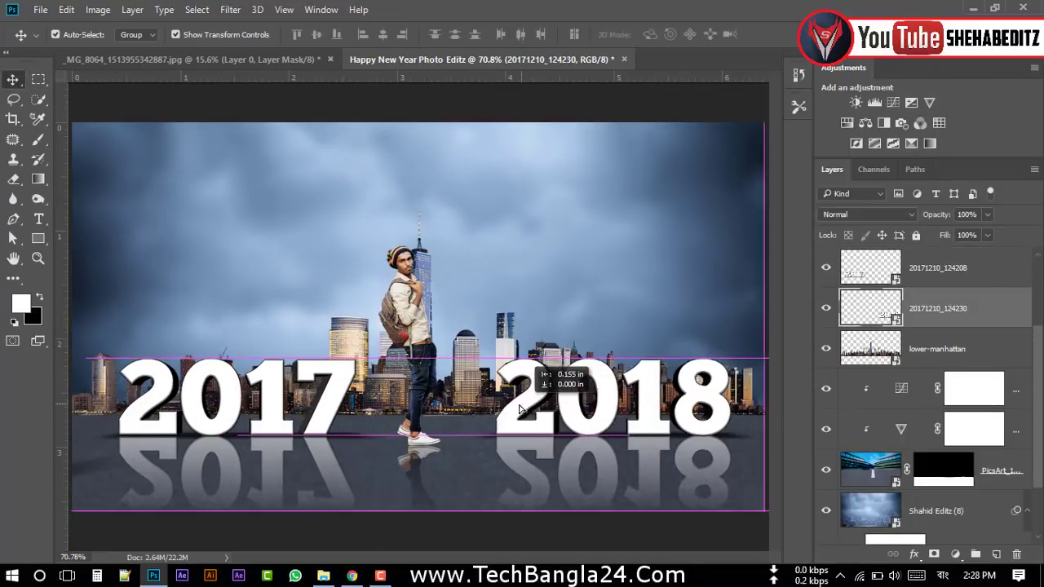
- Drag the fireworks photo from the stock images folder into the composite
click(665, 214)
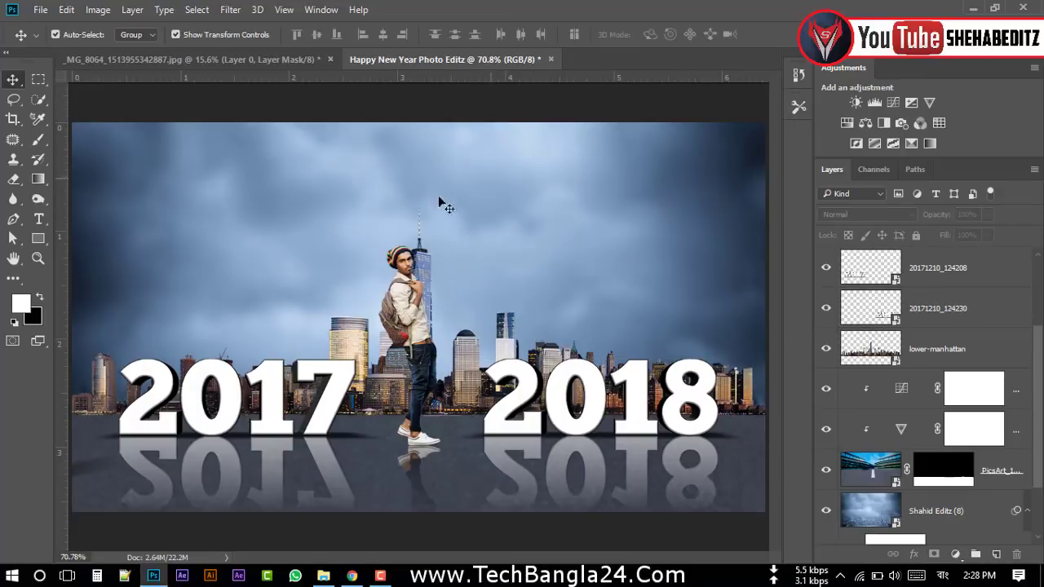
click(324, 577)
mouse_move(227, 114)
mouse_down()
mouse_move(207, 531)
mouse_move(487, 204)
mouse_up()
- Set the fireworks to Screen blending, scale to about 27% and place above 2017
click(866, 213)
click(865, 264)
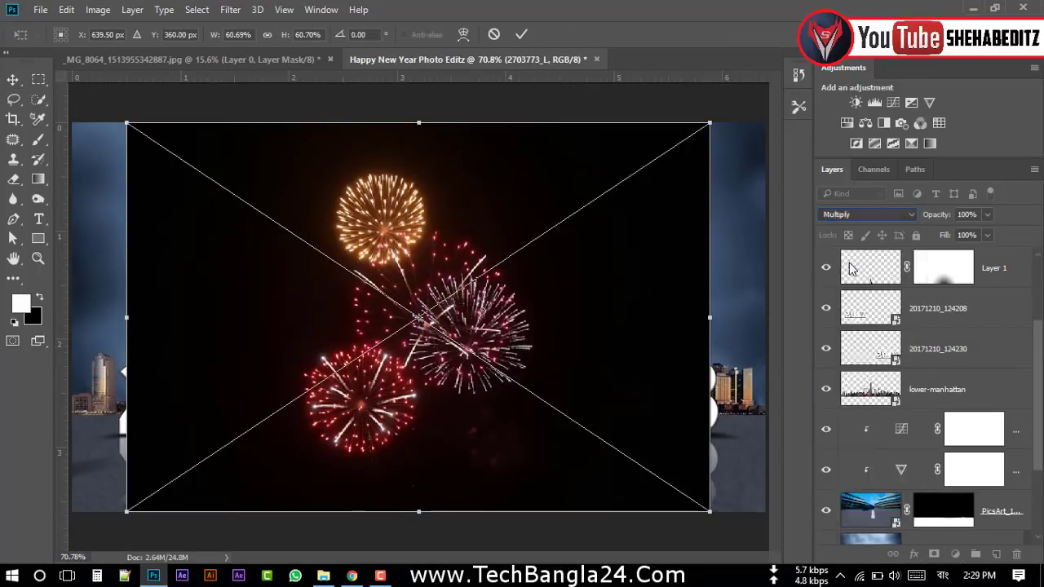
click(866, 213)
click(836, 319)
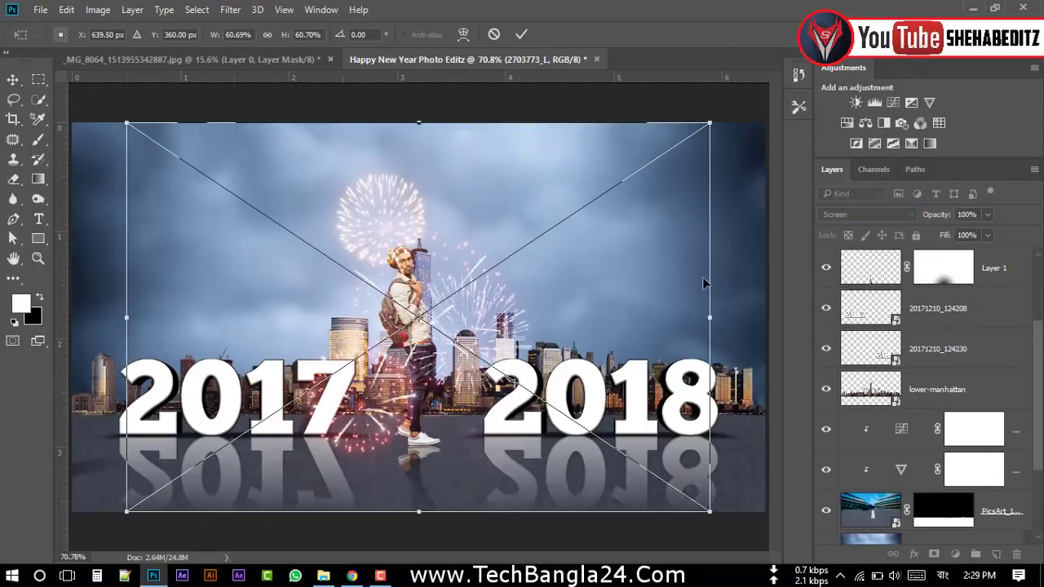
drag(712, 133, 548, 167)
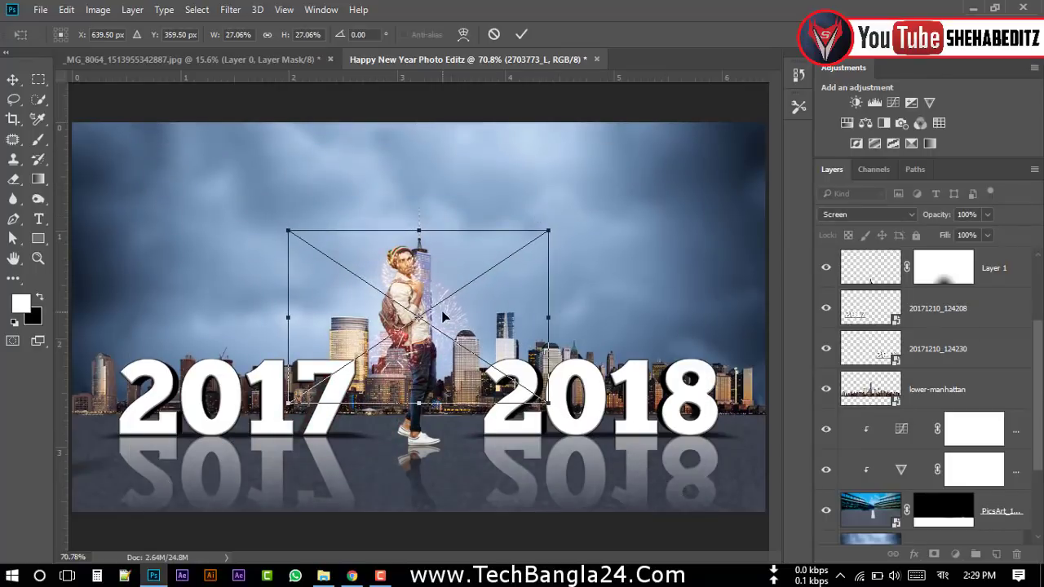
mouse_move(427, 247)
mouse_down()
mouse_move(266, 330)
mouse_move(197, 331)
mouse_up()
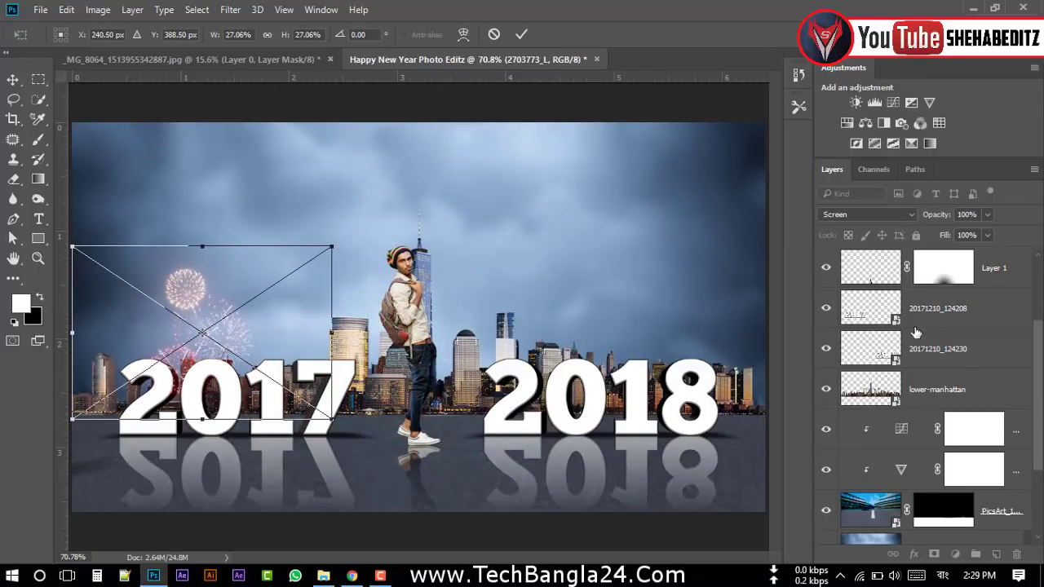
click(520, 37)
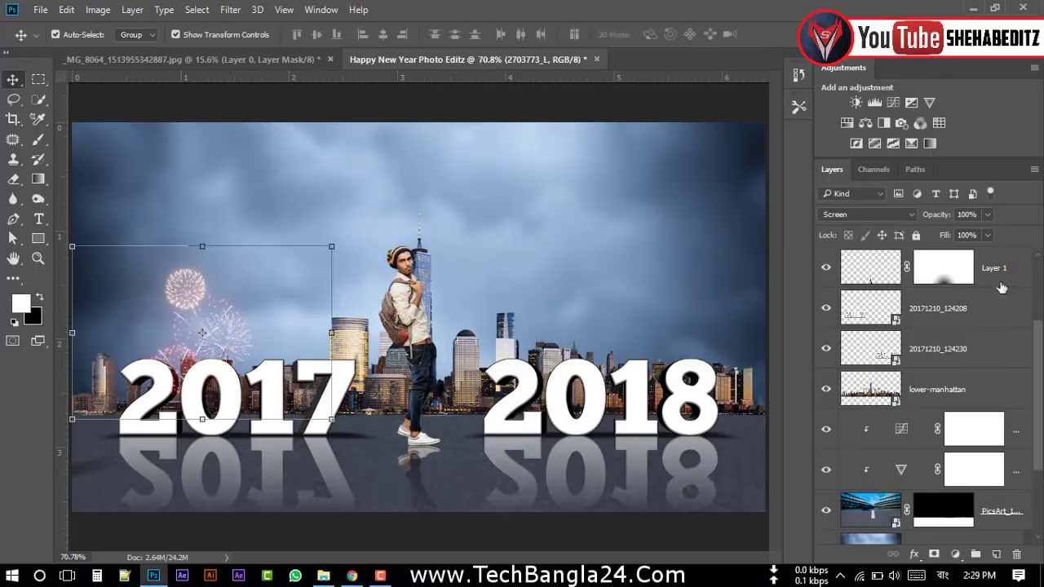
key(ctrl+[)
key(ctrl+[)
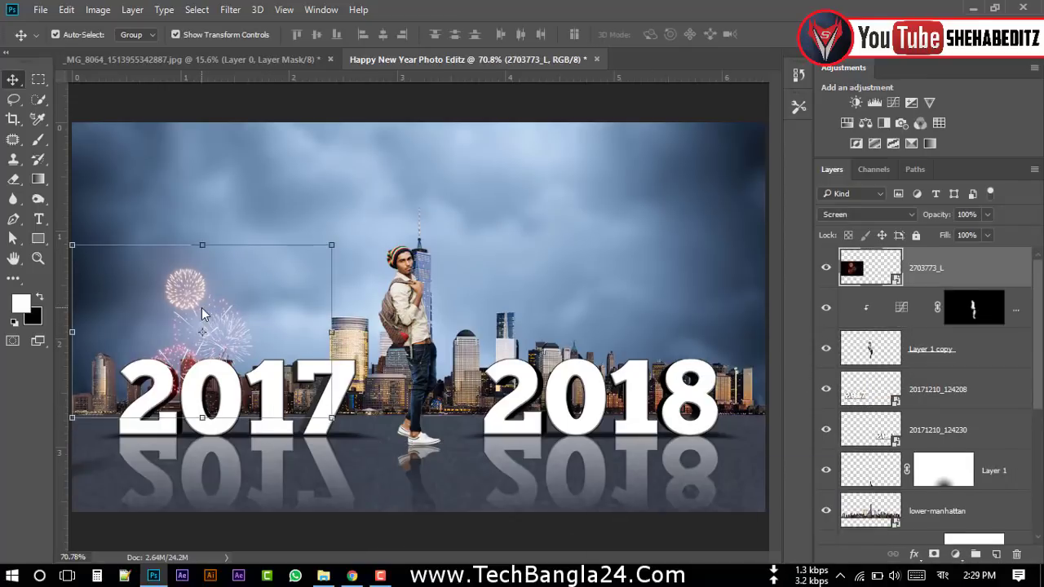
key(Up)
key(Up)
key(Up)
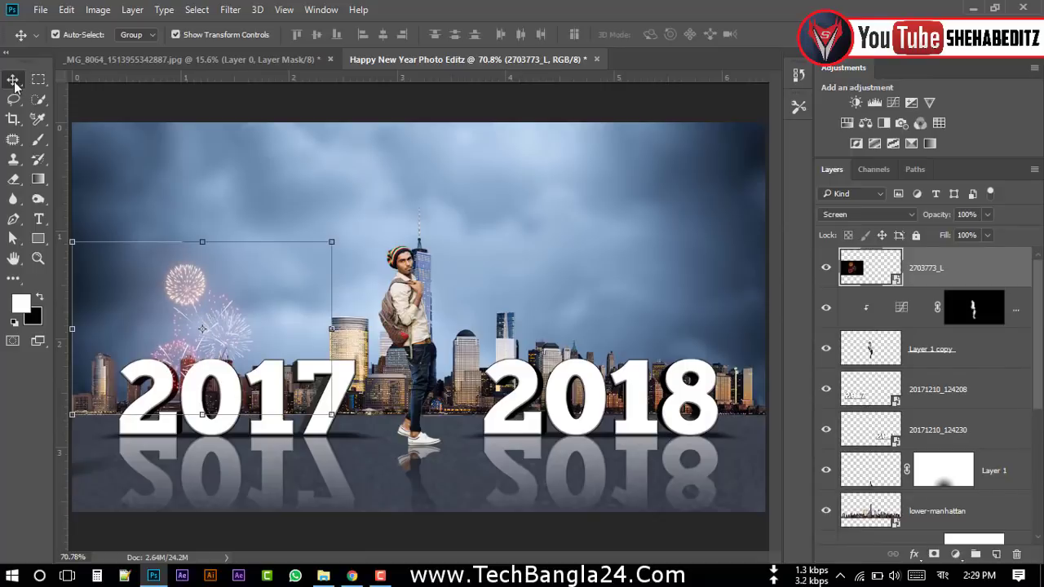
- Copy and paste the fireworks, moving the copy above 2018
click(66, 9)
click(106, 109)
click(66, 9)
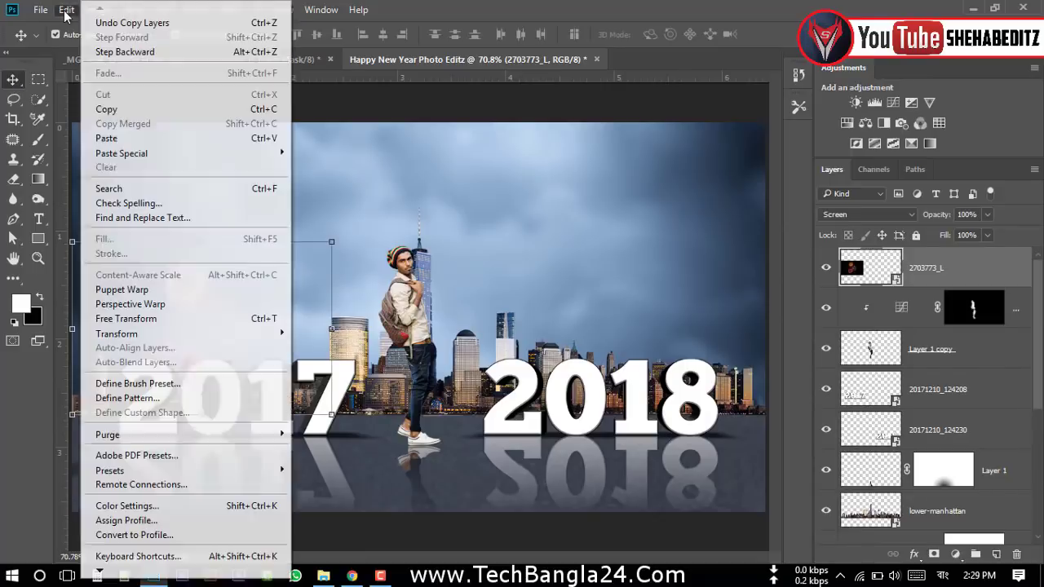
click(106, 138)
mouse_move(440, 324)
mouse_down()
mouse_move(656, 325)
mouse_move(700, 375)
mouse_up()
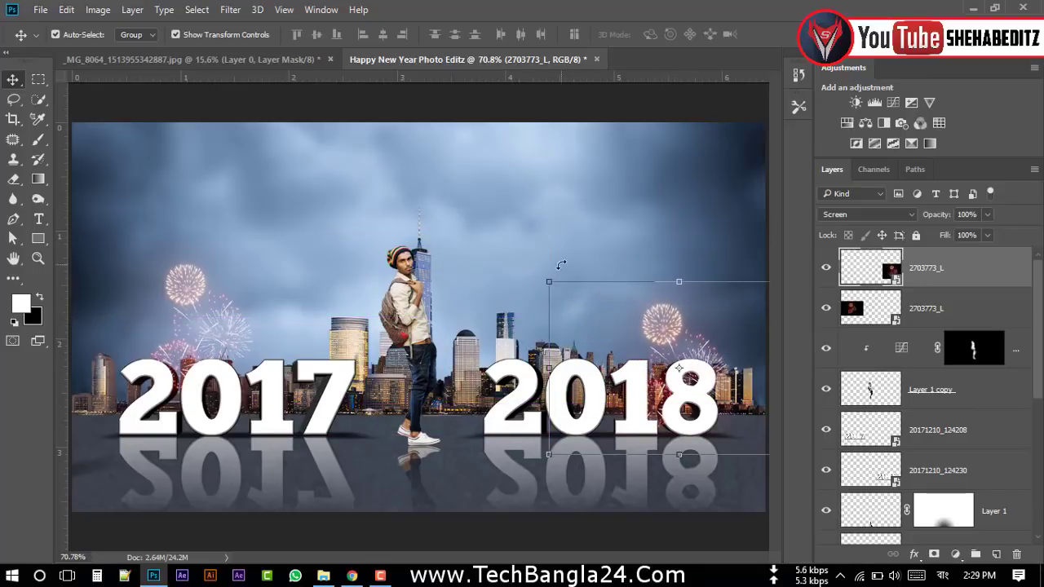
click(554, 220)
click(324, 575)
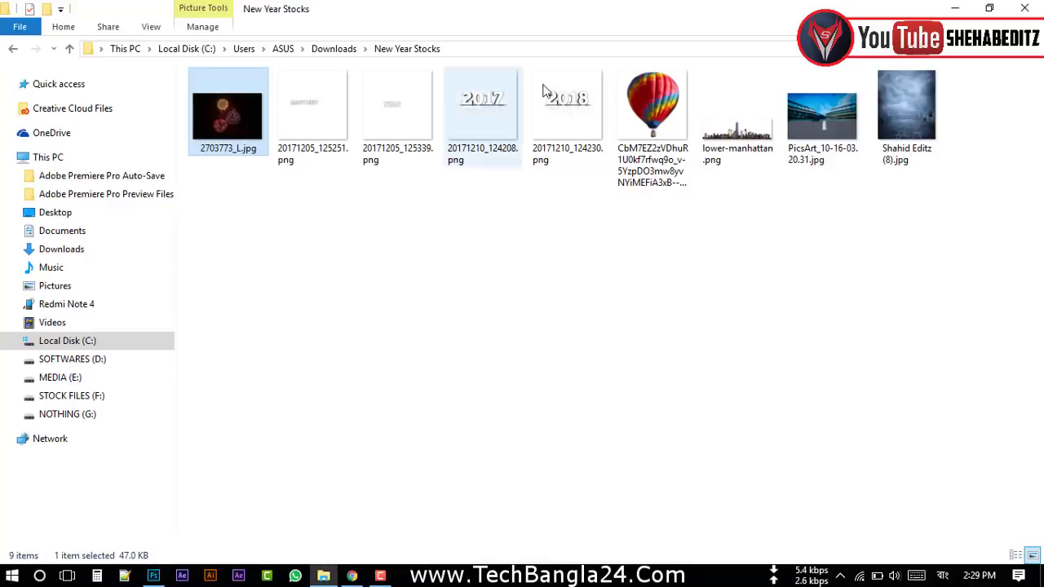
click(651, 106)
drag(642, 72, 161, 579)
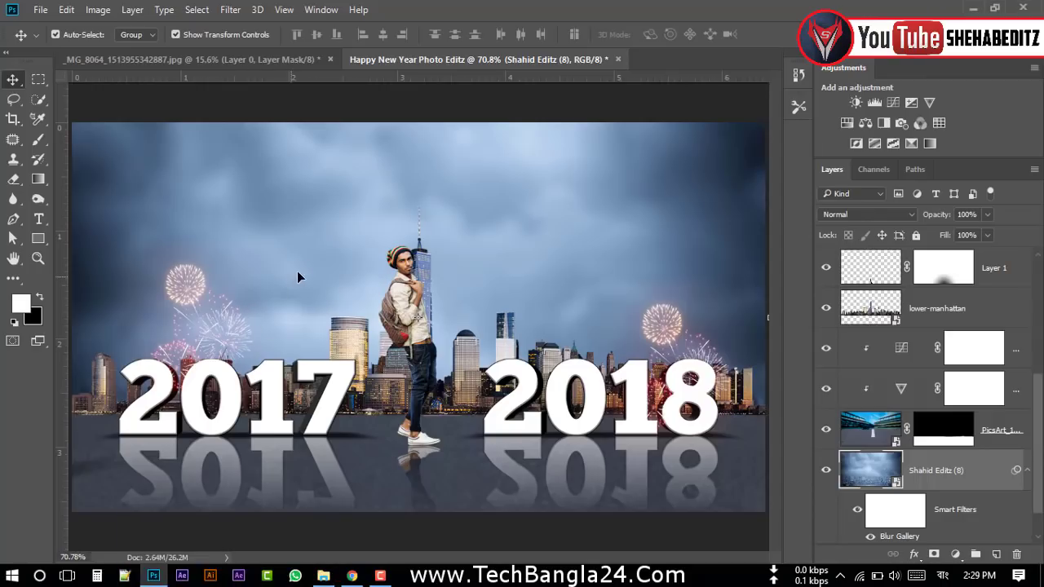
drag(161, 579, 298, 275)
key(Return)
click(324, 576)
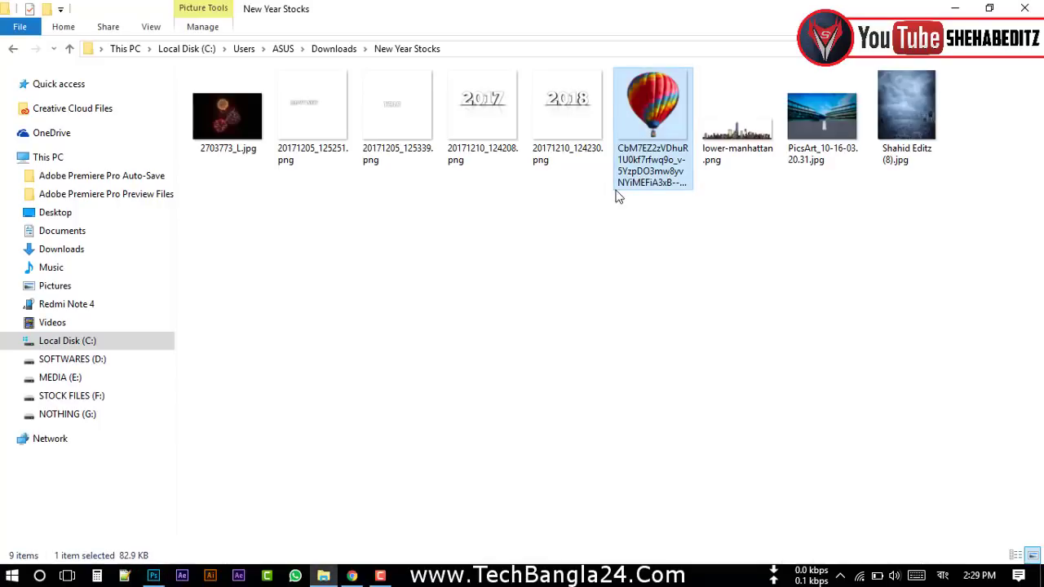
- Place the hot-air balloon, shrink it and position it left of the man
mouse_move(652, 123)
mouse_down()
mouse_move(152, 580)
mouse_move(579, 235)
mouse_up()
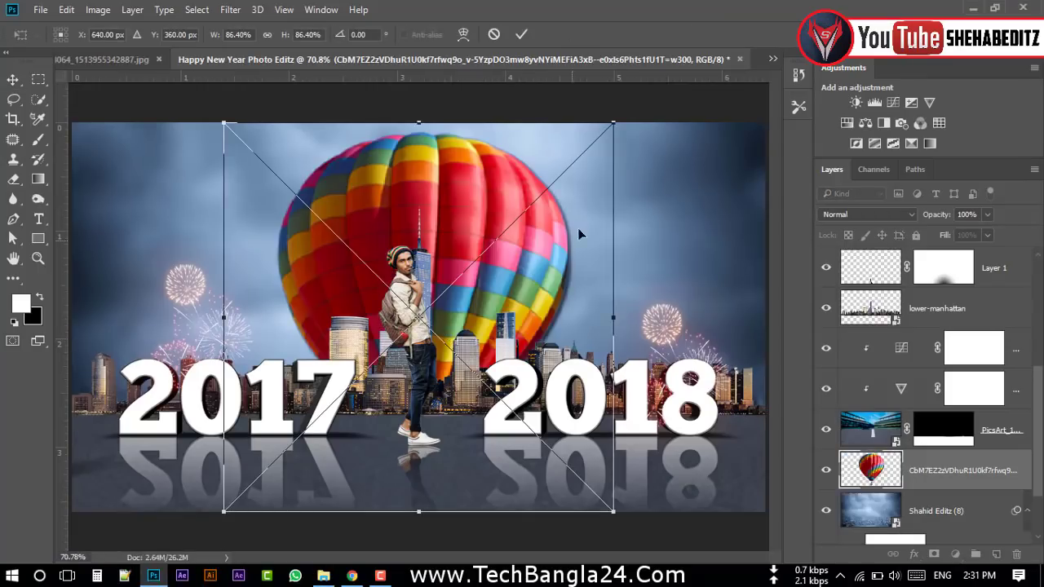
drag(612, 119, 481, 245)
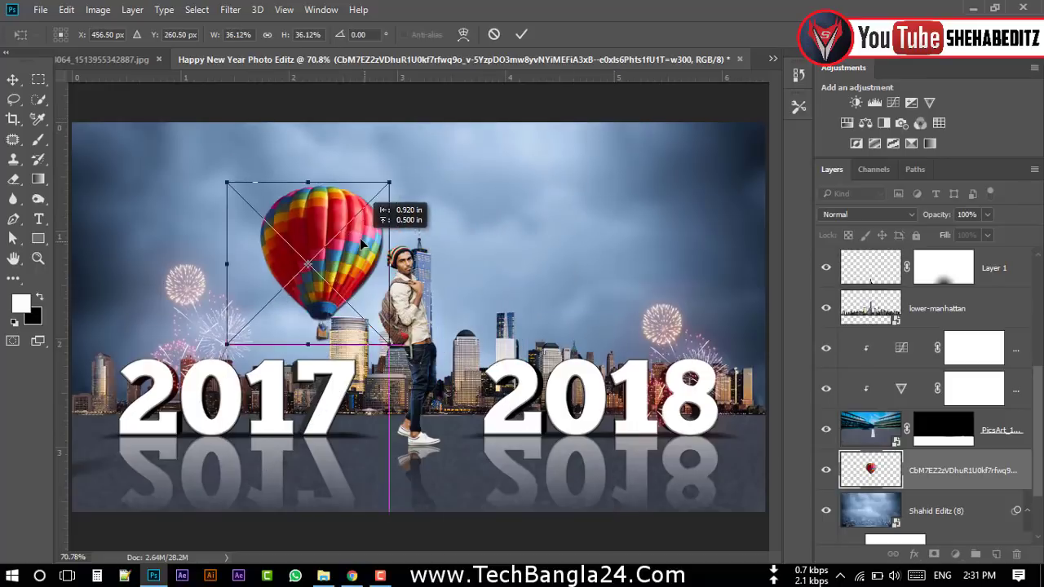
drag(416, 196, 316, 265)
click(521, 35)
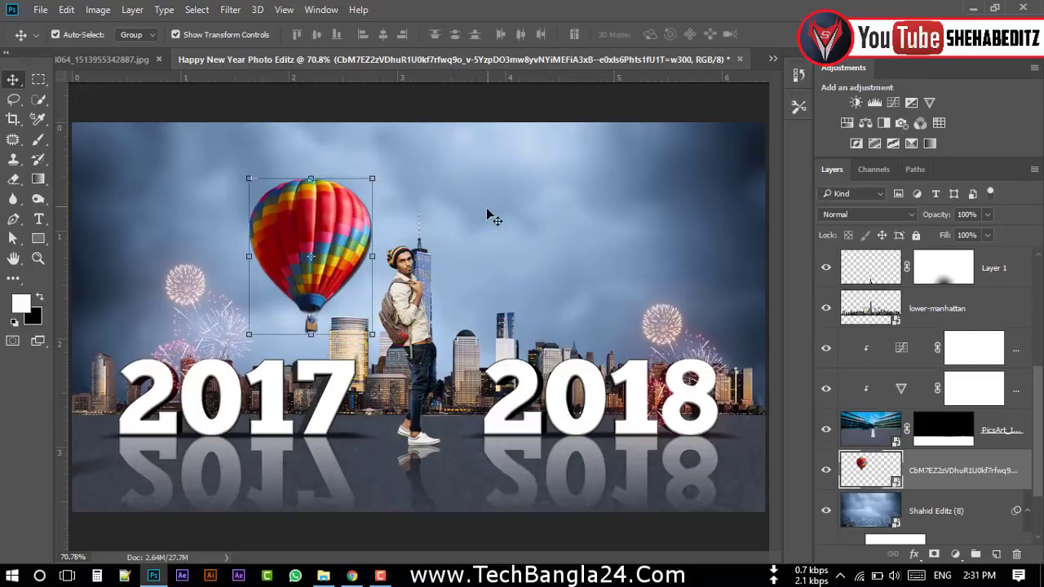
key(ctrl+t)
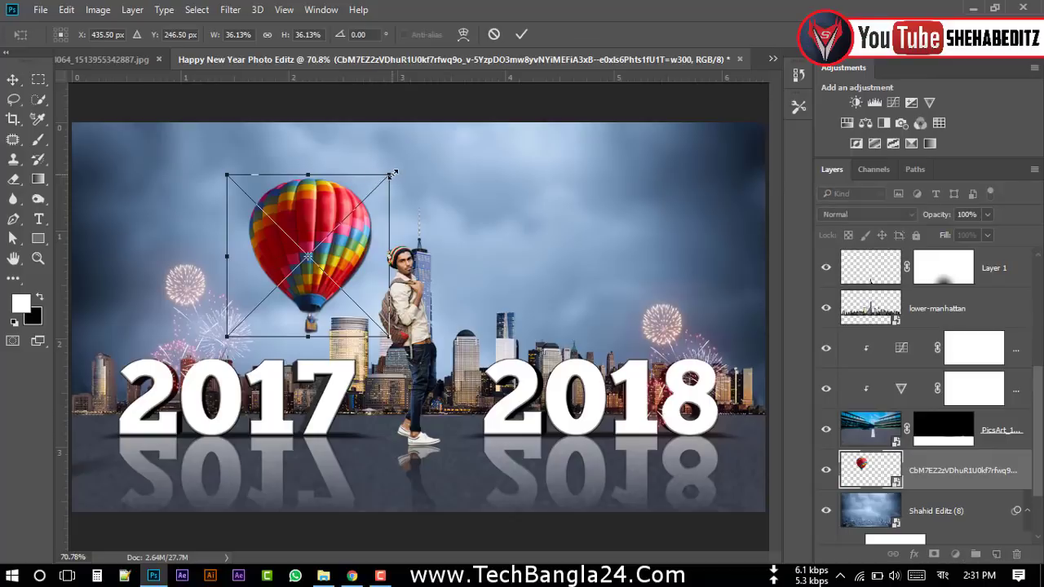
drag(384, 177, 350, 153)
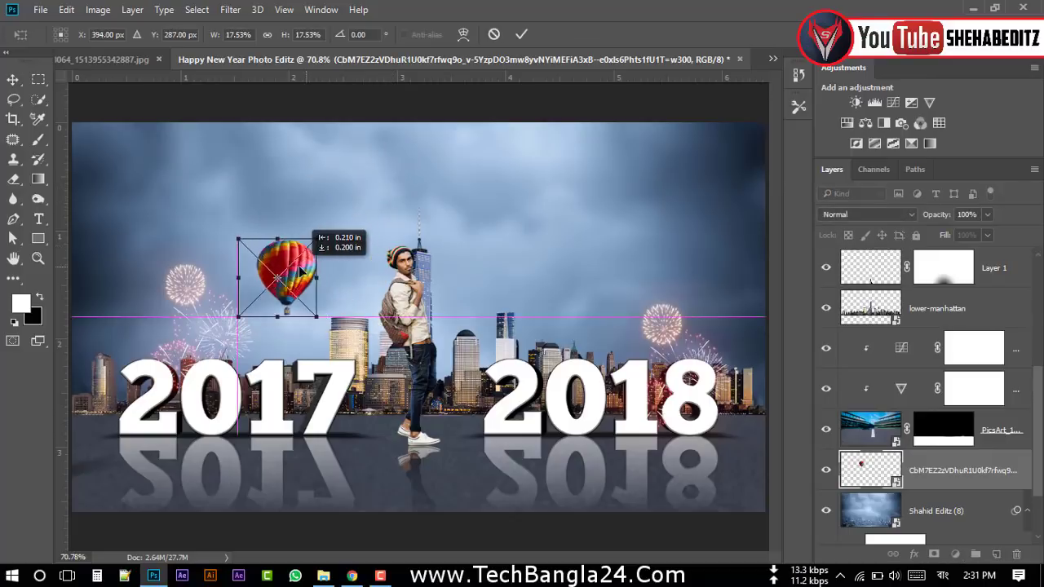
mouse_move(318, 192)
mouse_down()
mouse_move(295, 281)
mouse_move(305, 262)
mouse_move(287, 281)
mouse_up()
key(Return)
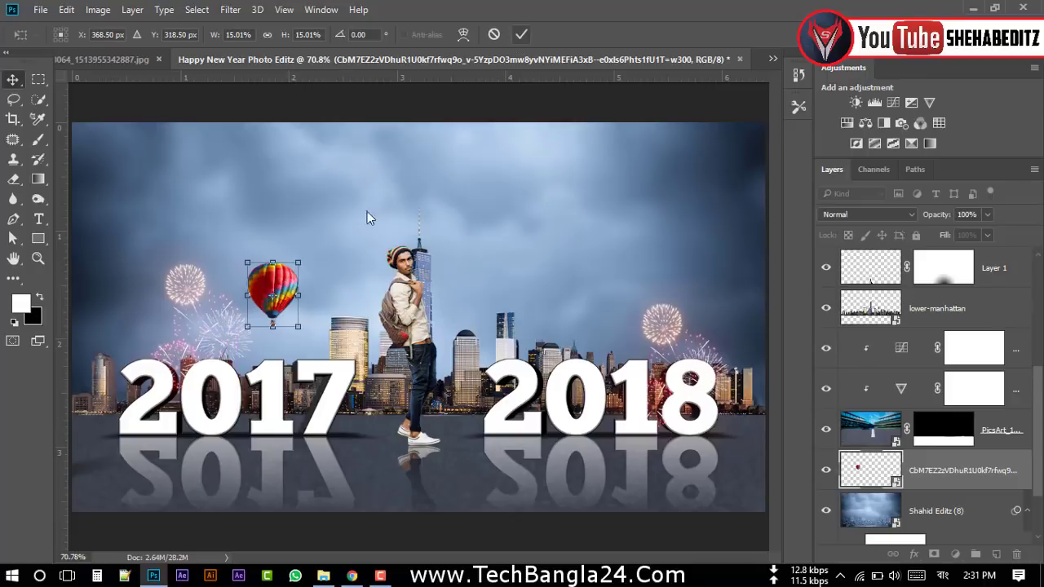
- Select the balloon layer and copy it to make a second balloon
click(283, 286)
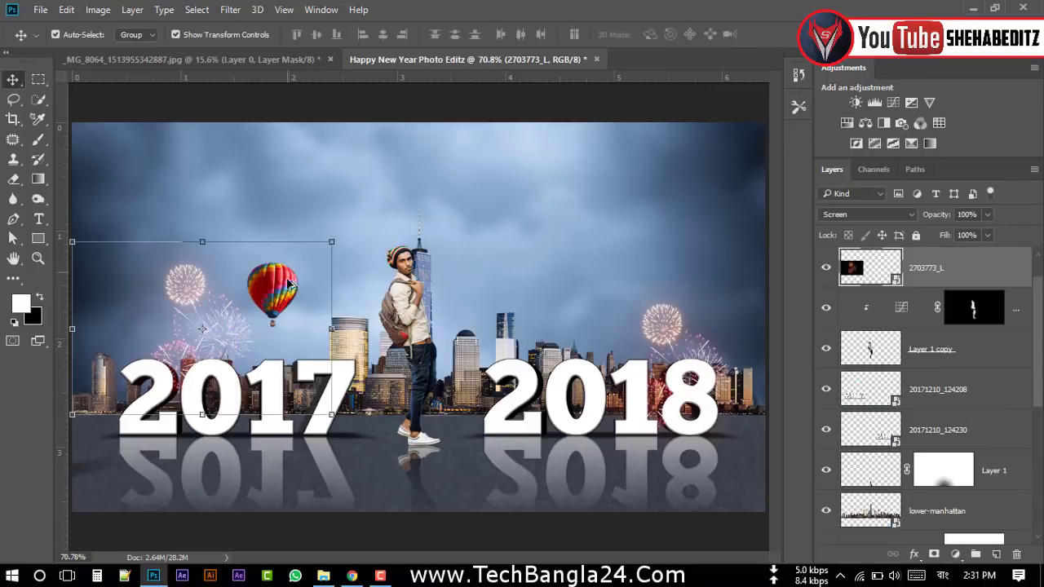
click(361, 193)
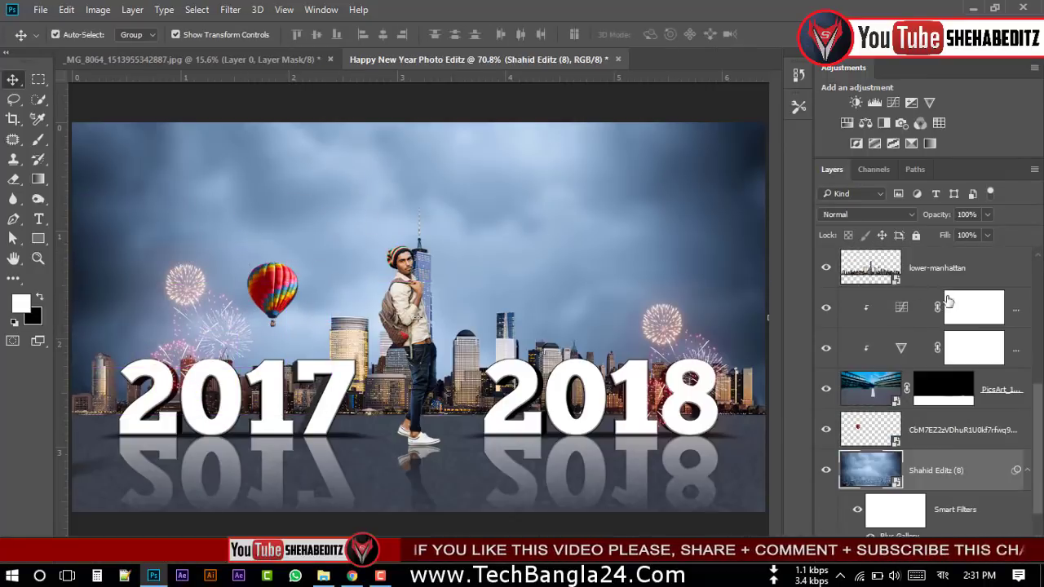
scroll(948, 302, up, 5)
click(930, 274)
scroll(950, 407, down, 3)
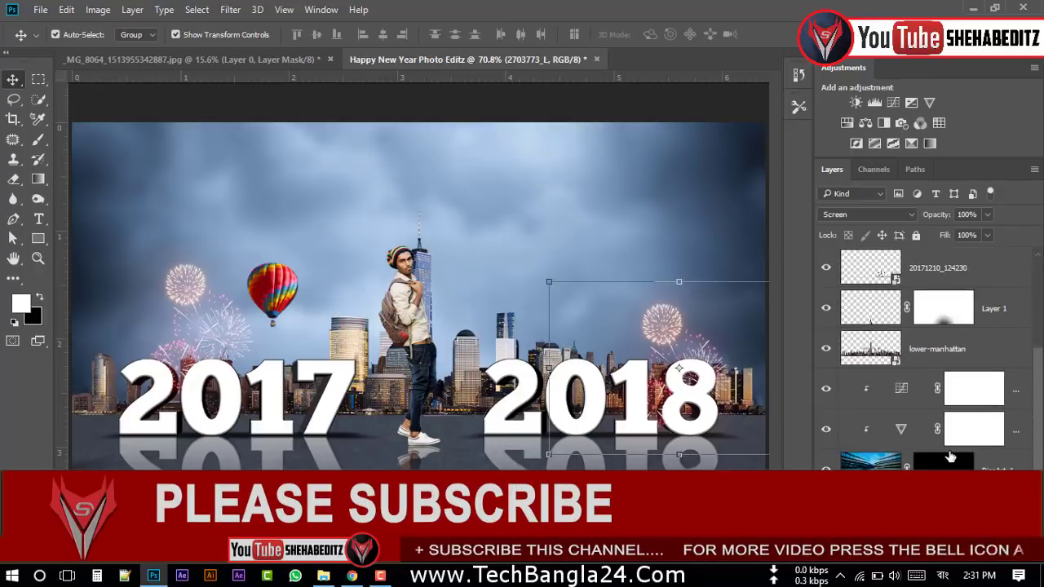
scroll(950, 408, down, 3)
click(272, 294)
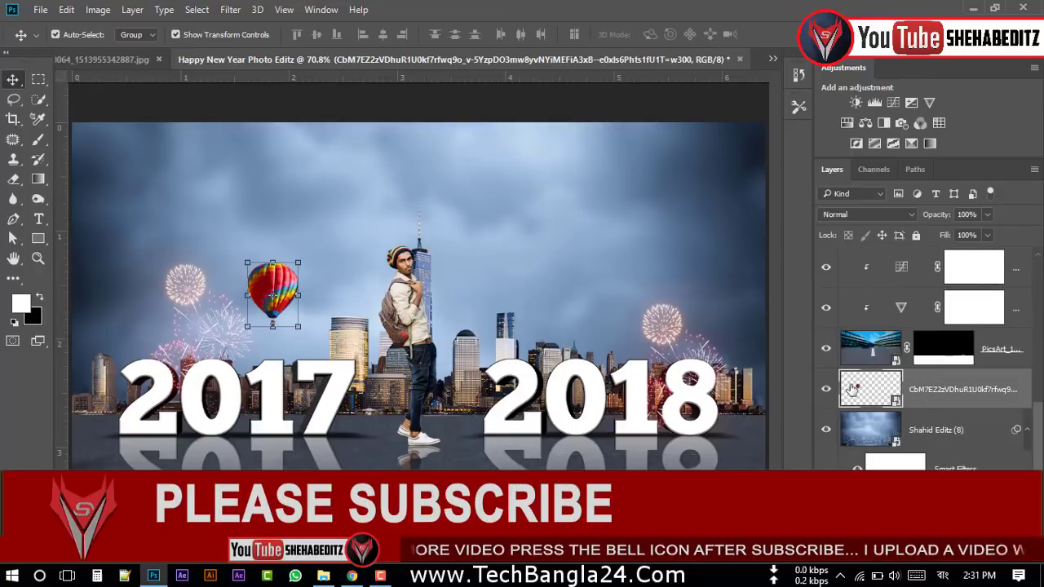
click(66, 10)
click(82, 109)
click(66, 10)
- Paste a balloon high in the sky and place a small copy in the upper middle sky
click(82, 137)
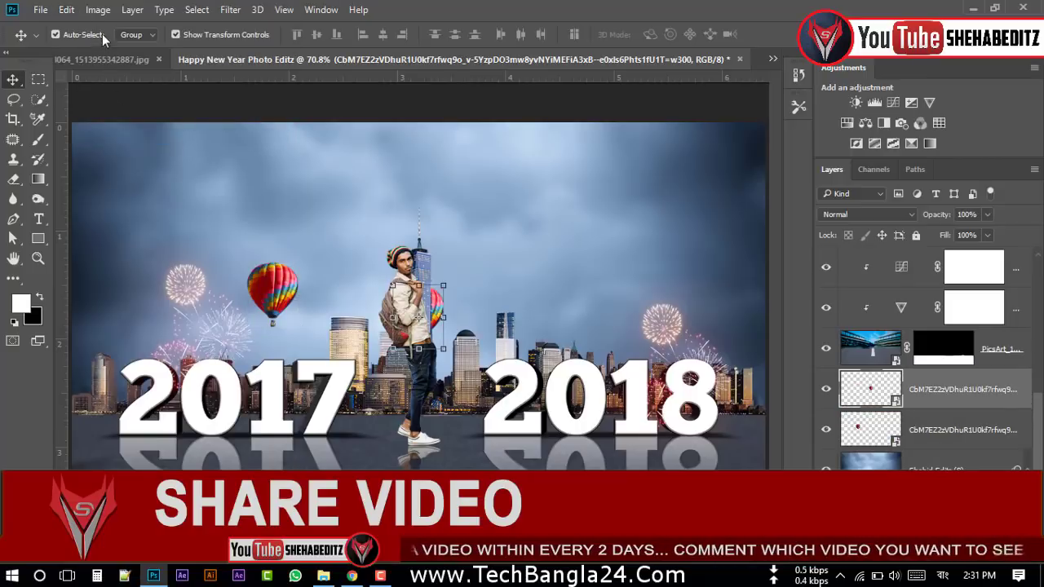
mouse_move(435, 309)
mouse_down()
mouse_move(146, 166)
mouse_move(724, 160)
mouse_move(588, 254)
mouse_up()
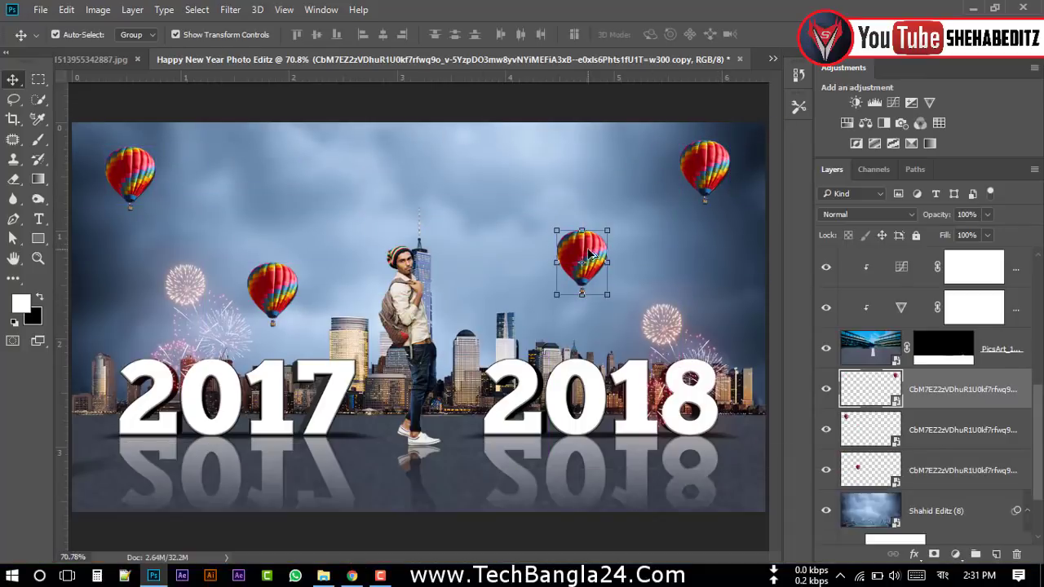
key(ctrl+j)
key(ctrl+t)
drag(593, 250, 465, 162)
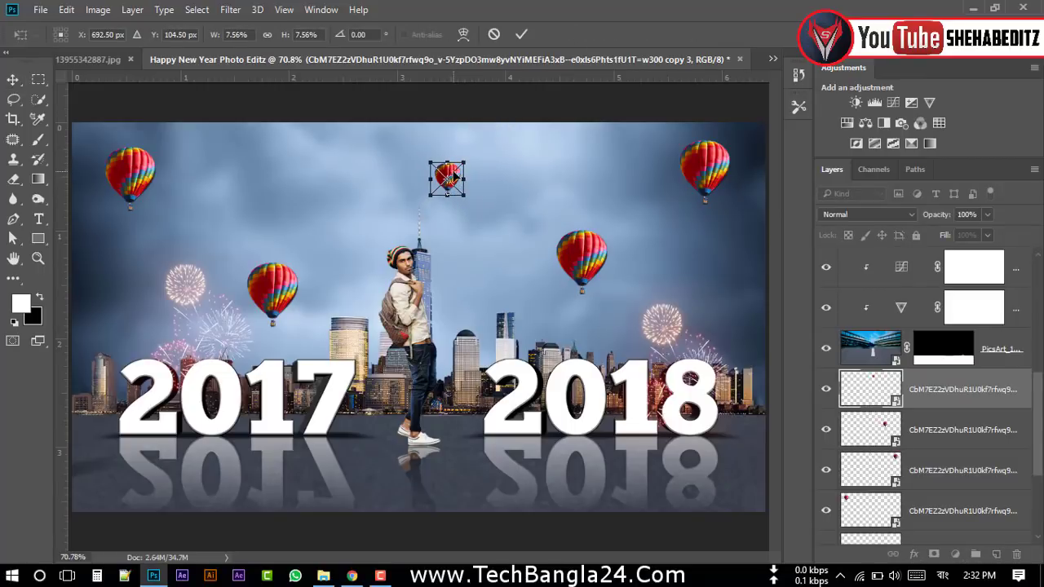
drag(451, 177, 444, 170)
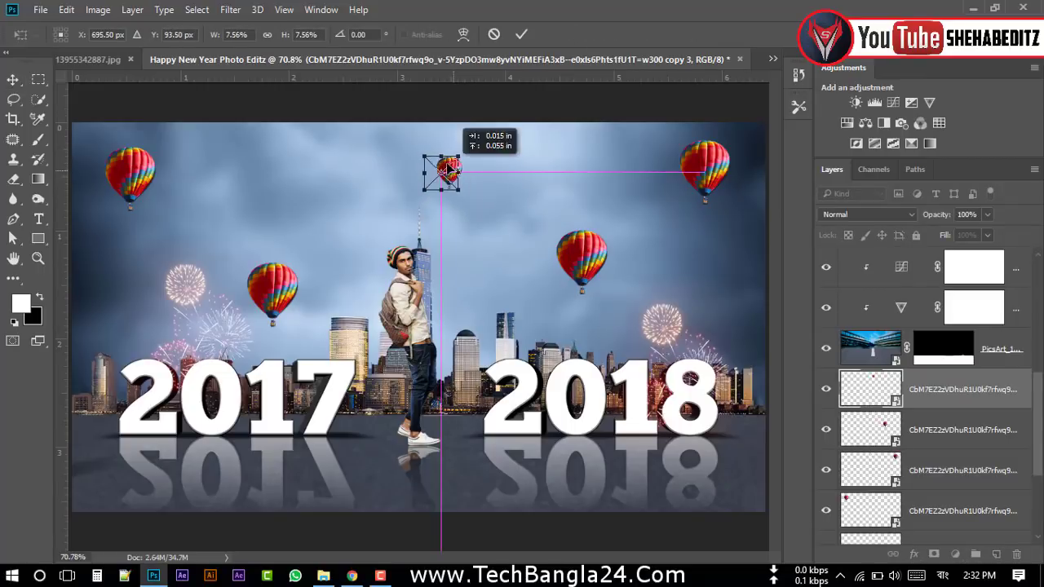
click(521, 34)
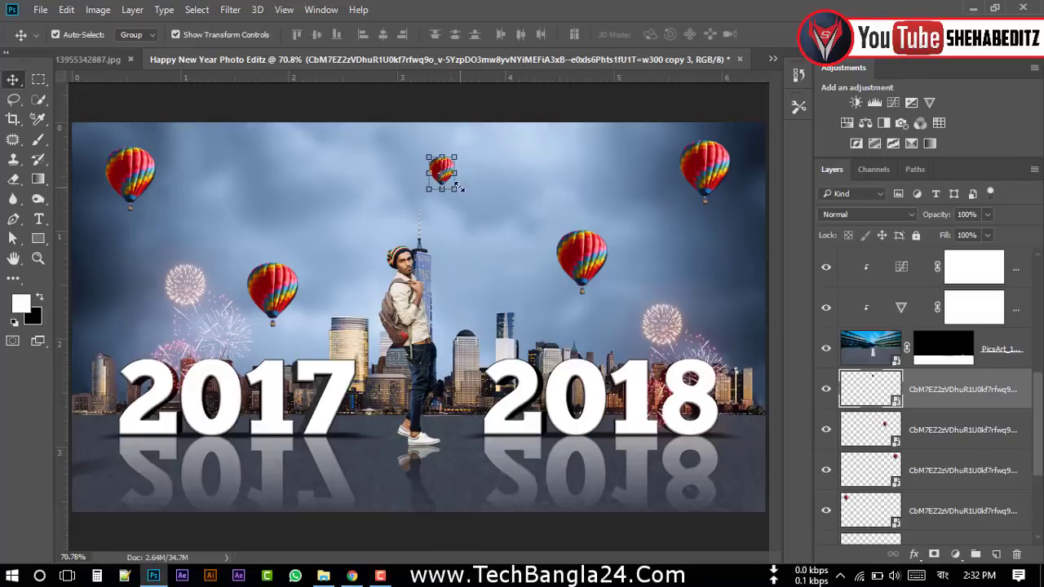
- Add a tiny balloon copy lower right, move one toward the tower, and delete the extra copy
key(ctrl+t)
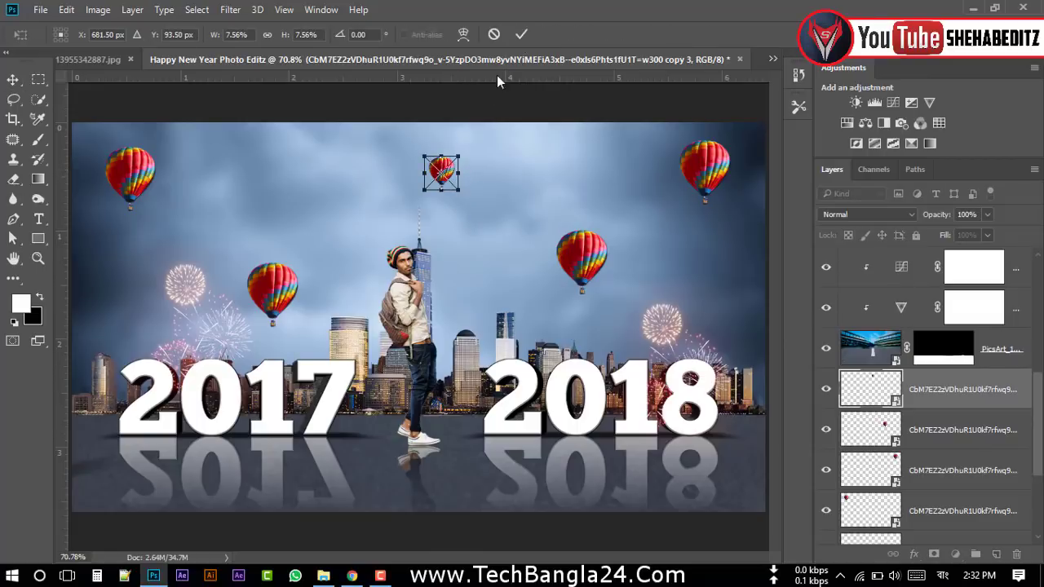
key(Return)
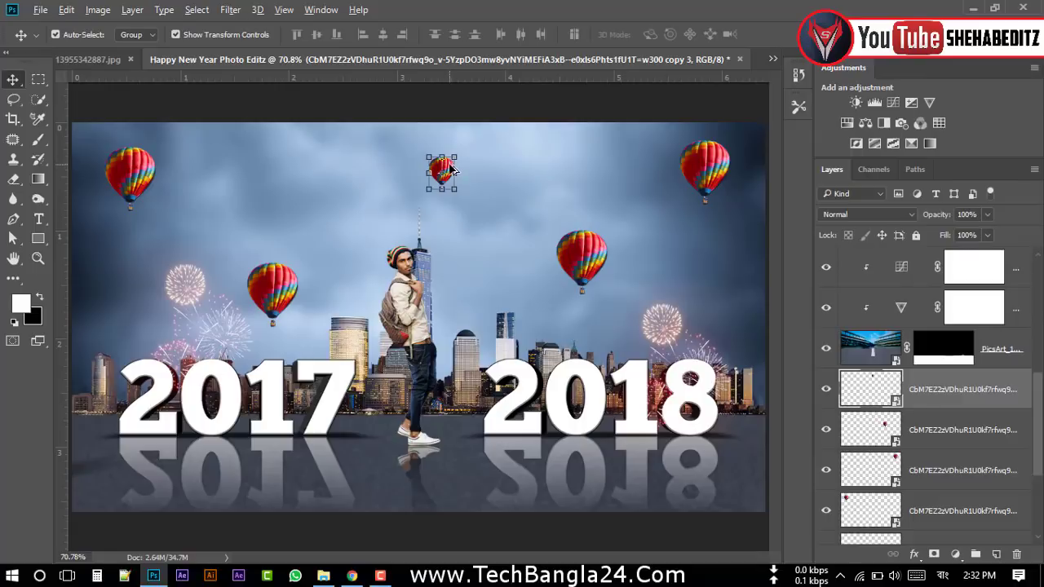
mouse_move(453, 169)
mouse_down()
mouse_move(471, 228)
mouse_move(471, 218)
mouse_up()
key(ctrl+t)
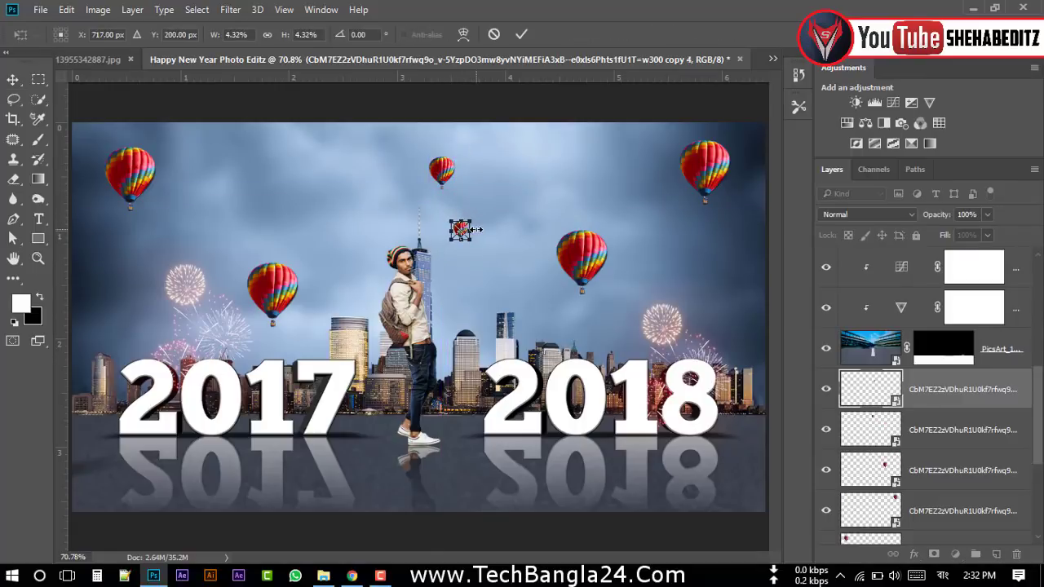
key(shift+Down)
key(shift+Down)
click(520, 34)
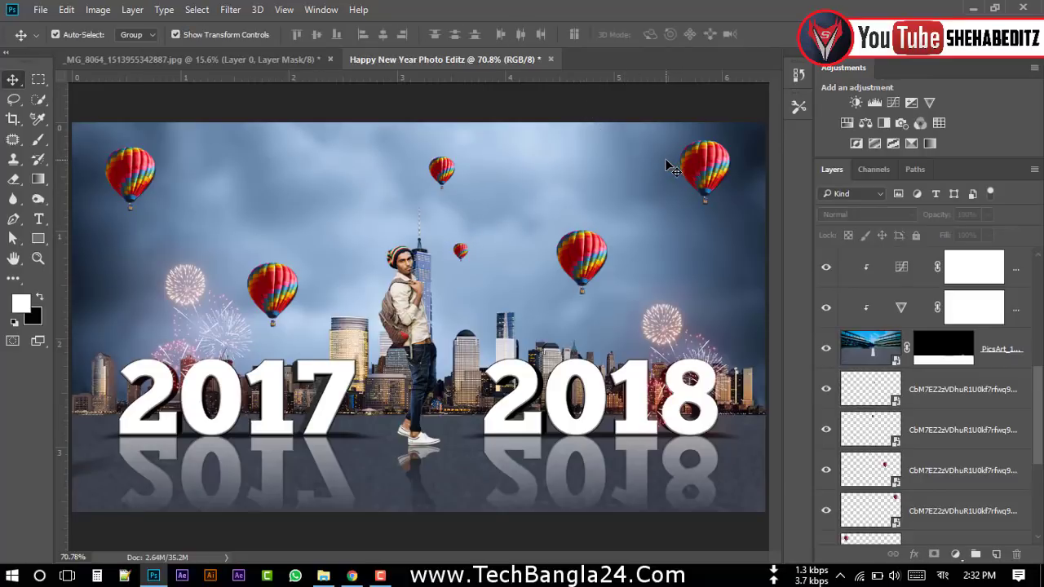
drag(446, 169, 371, 155)
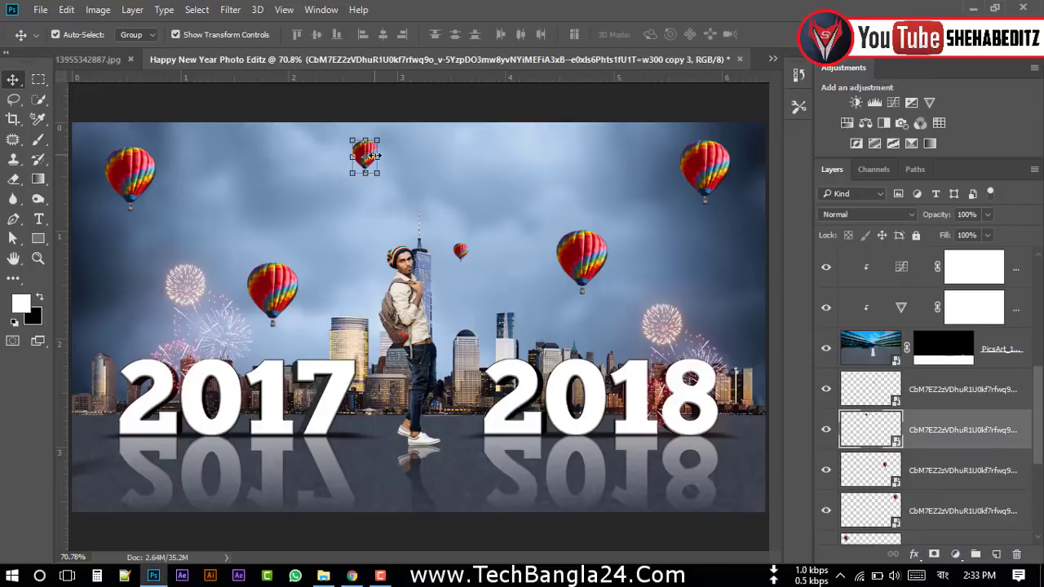
key(Delete)
- Reposition and slightly shrink the balloon right of the man, then deselect all layers
click(477, 148)
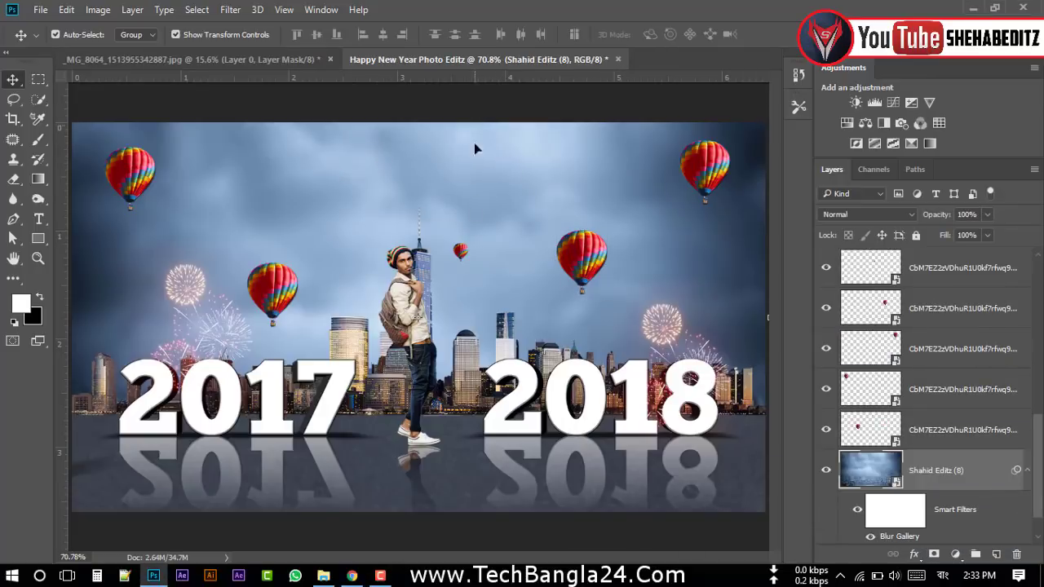
click(460, 253)
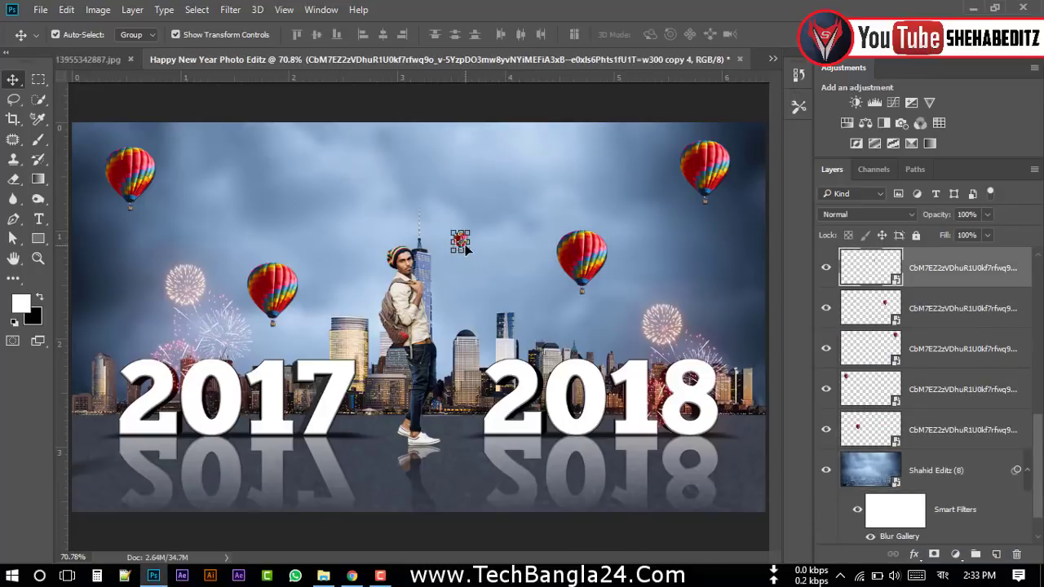
click(425, 101)
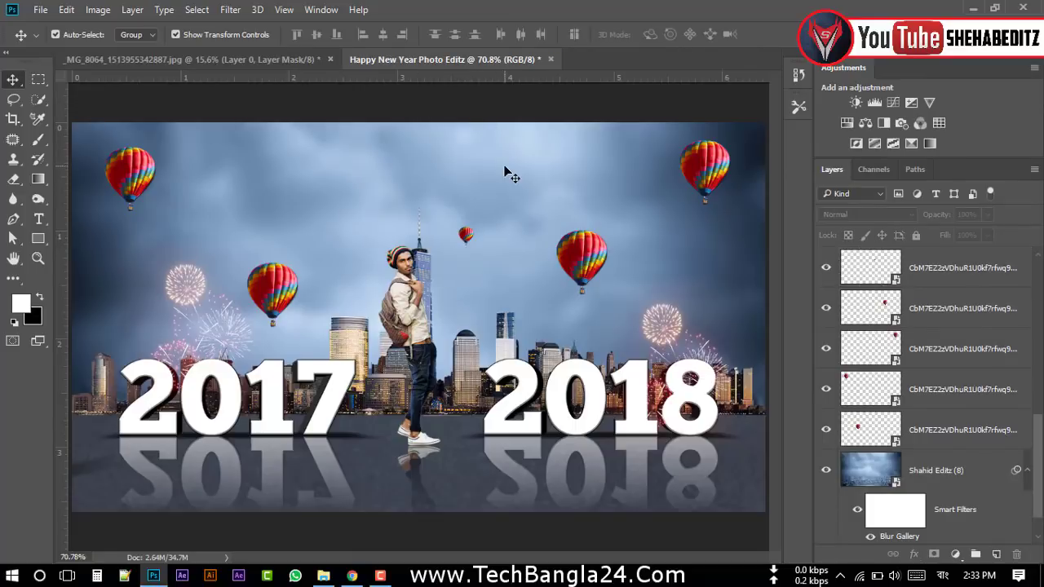
click(593, 257)
mouse_move(593, 257)
mouse_down()
mouse_move(583, 257)
mouse_move(602, 229)
mouse_move(593, 237)
mouse_up()
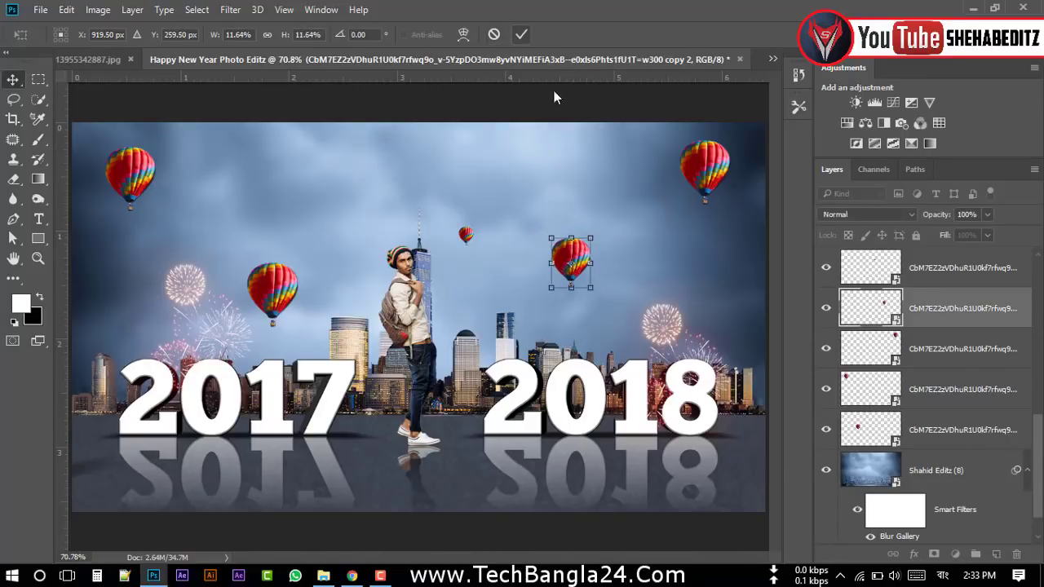
key(Return)
click(610, 119)
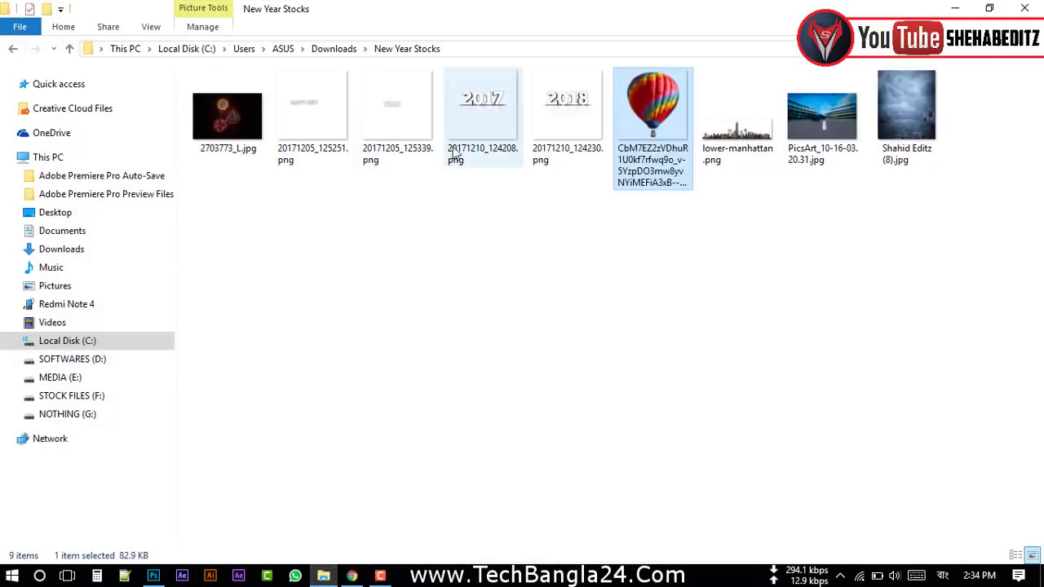
- Place the YEAR and HAPPY NEW title images side by side at the top
mouse_move(334, 236)
mouse_down()
mouse_move(432, 90)
mouse_move(160, 575)
mouse_move(411, 181)
mouse_up()
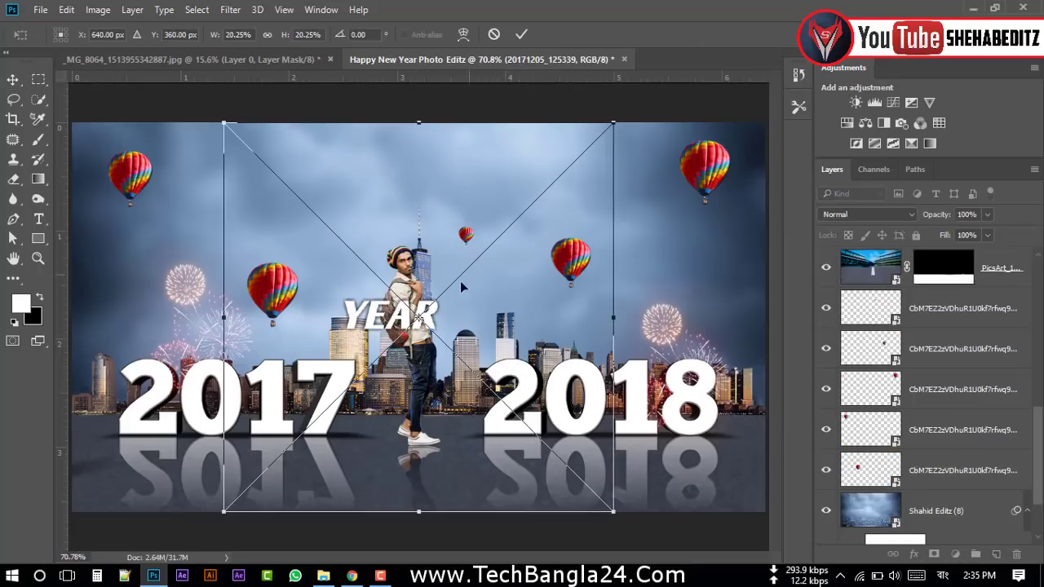
drag(432, 323, 500, 147)
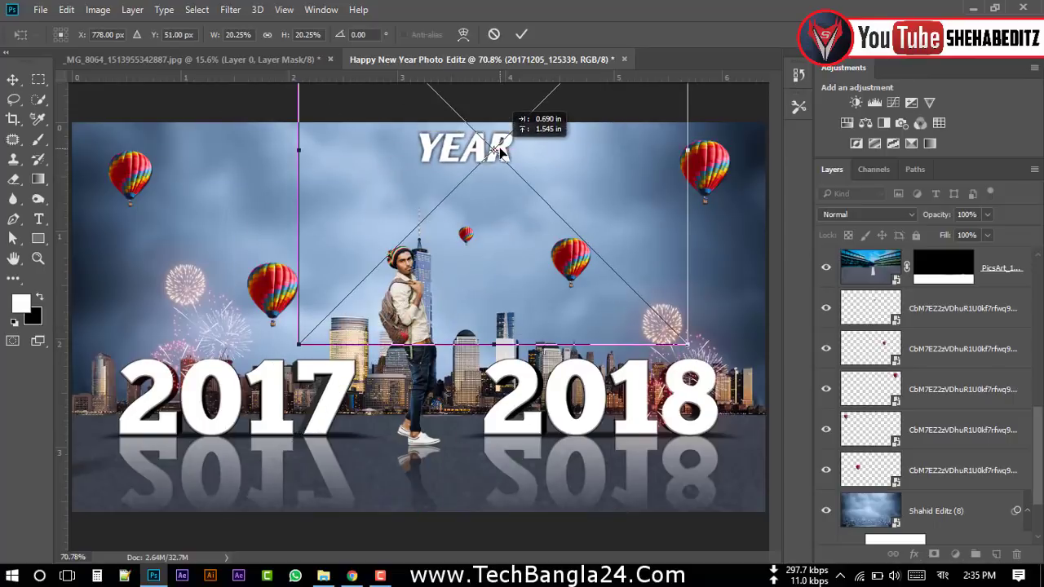
click(520, 36)
drag(436, 303, 408, 147)
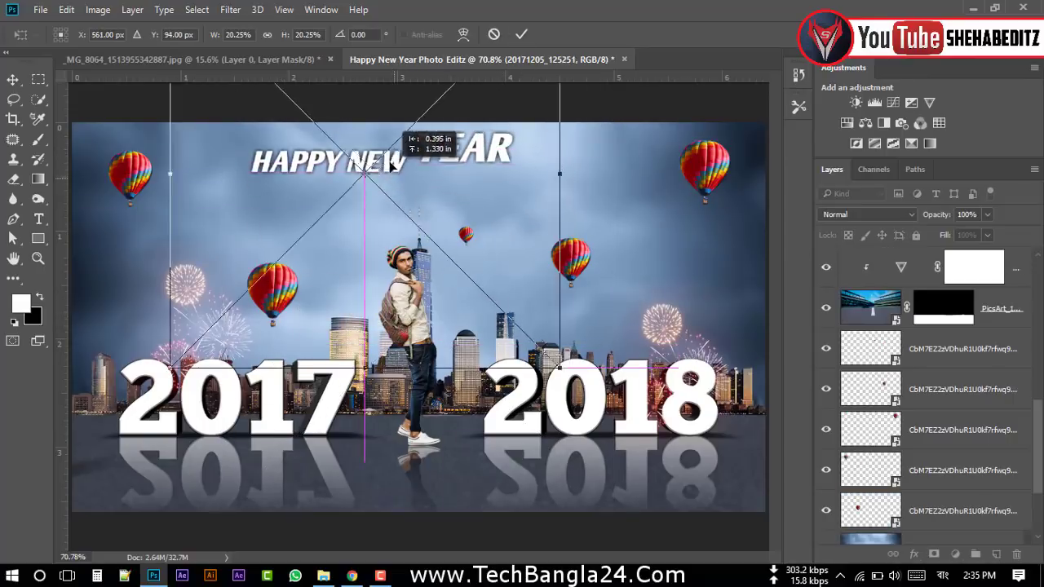
click(520, 36)
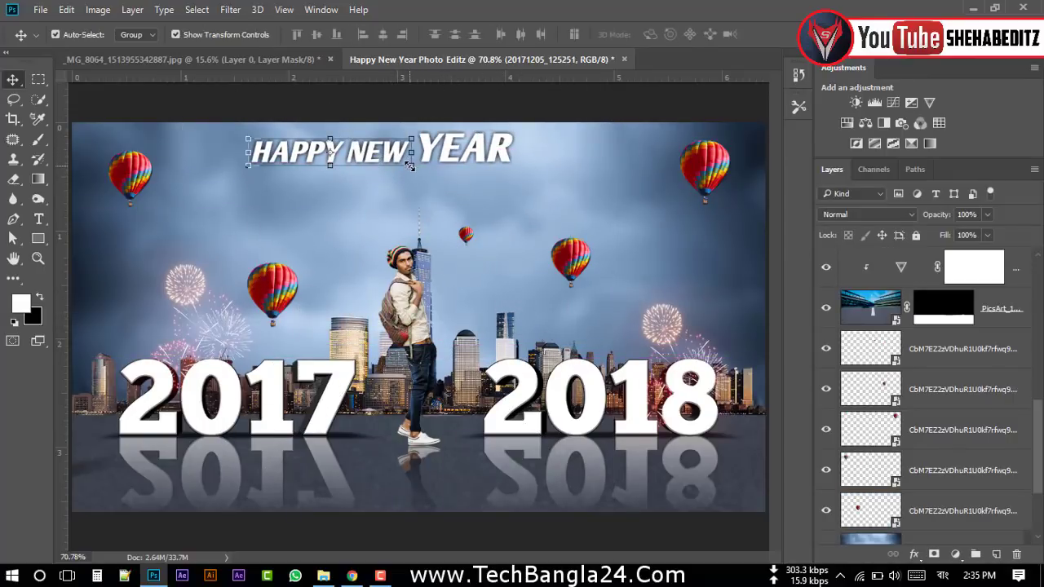
- Scale YEAR to match HAPPY NEW and align the title along the top guides
click(509, 151)
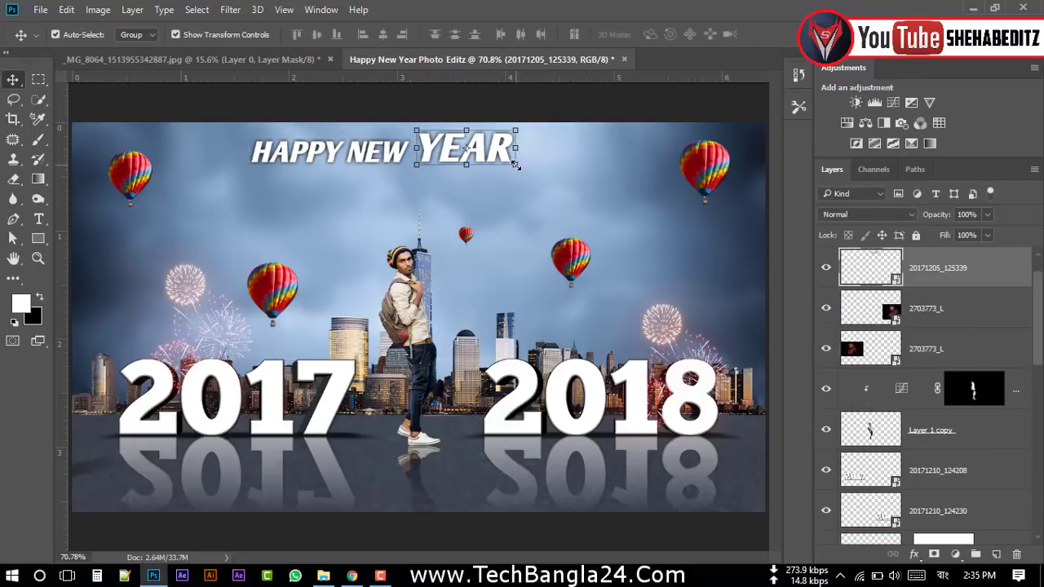
key(ctrl+t)
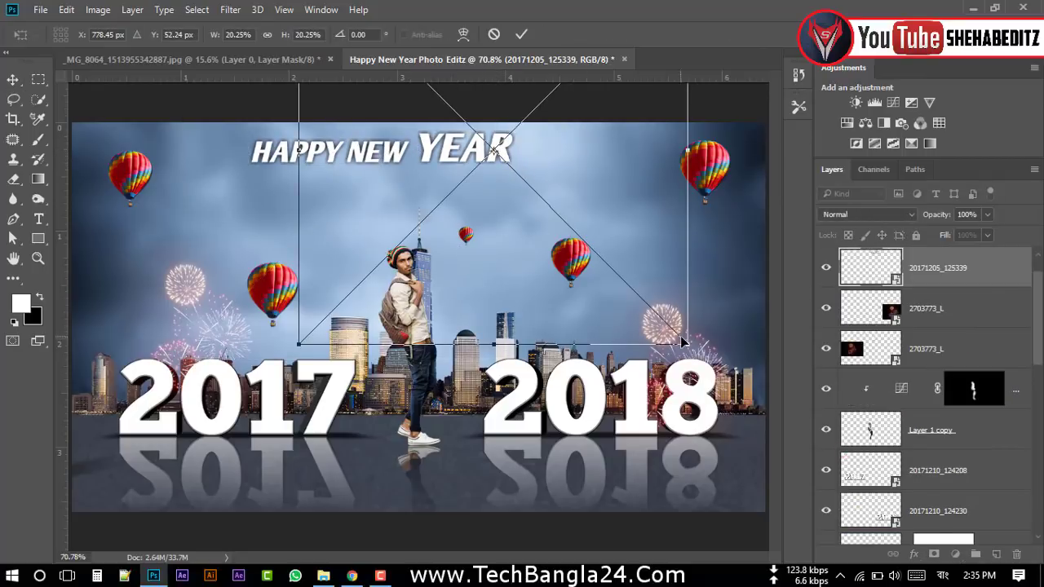
drag(683, 343, 636, 292)
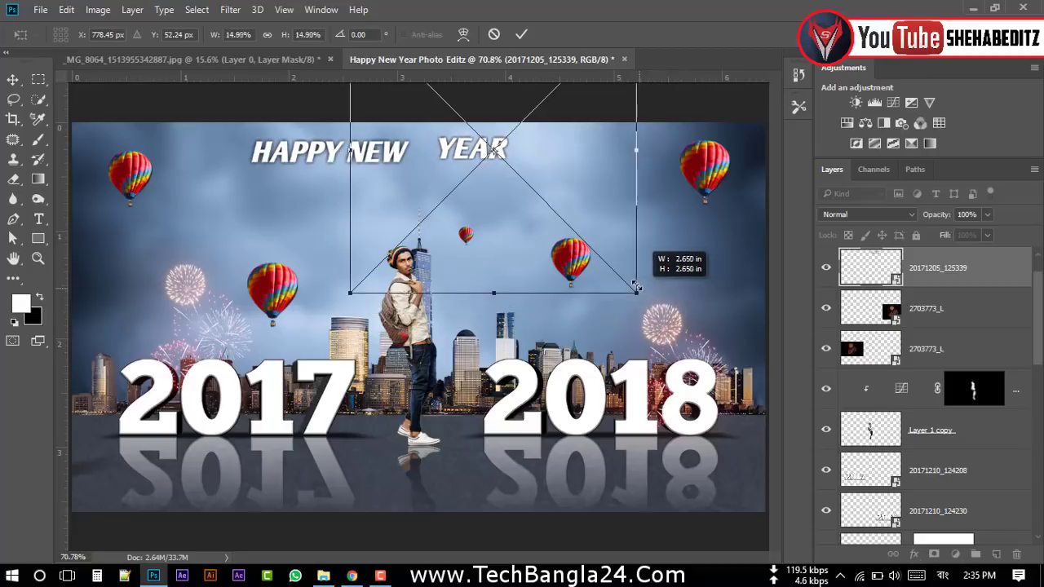
mouse_move(505, 155)
mouse_down()
mouse_move(488, 156)
mouse_move(497, 175)
mouse_up()
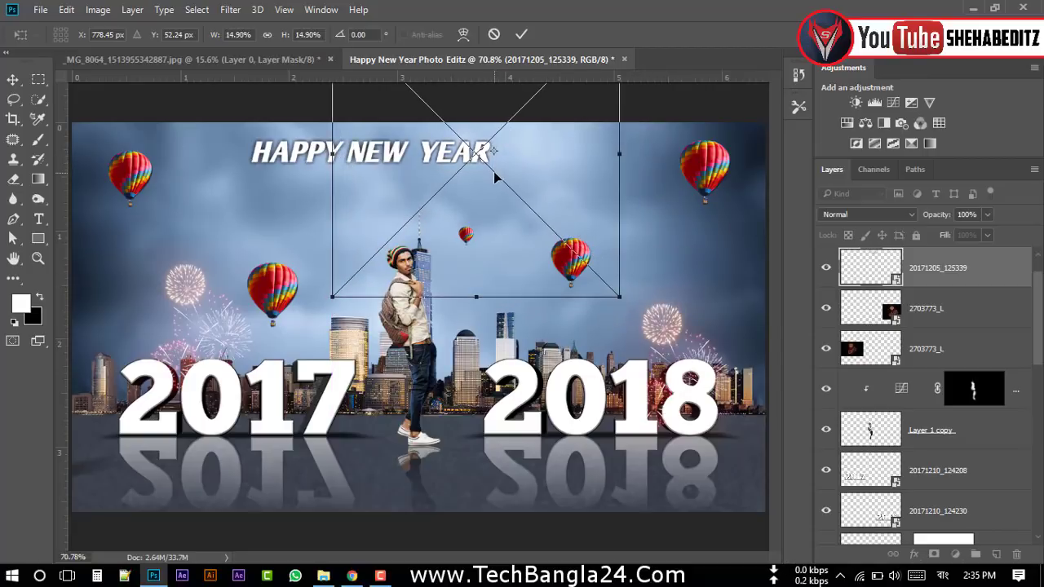
click(523, 37)
drag(417, 102, 397, 164)
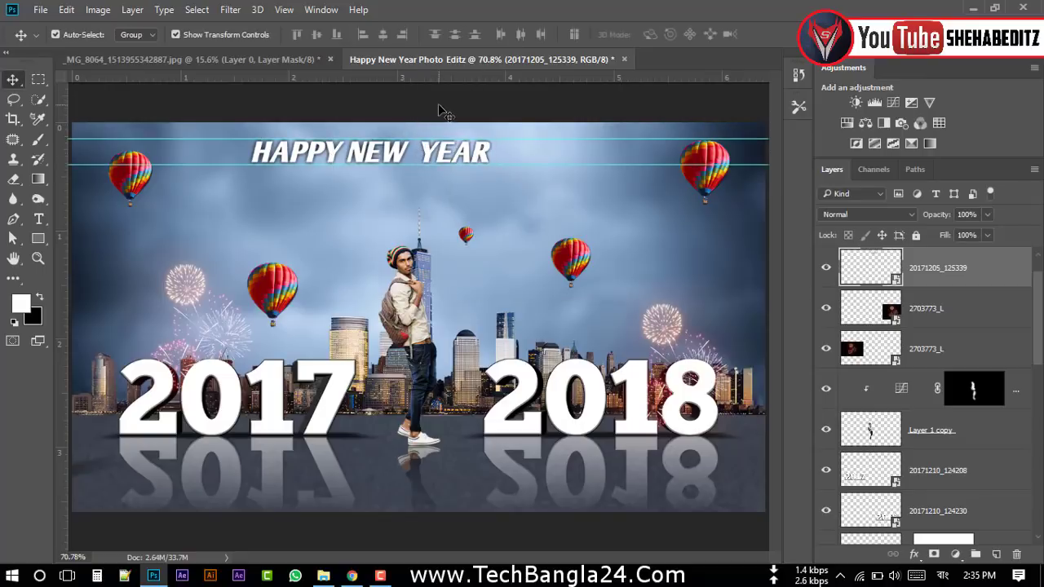
- Nudge the HAPPY NEW YEAR title right and remove both horizontal guides
shift+click(365, 160)
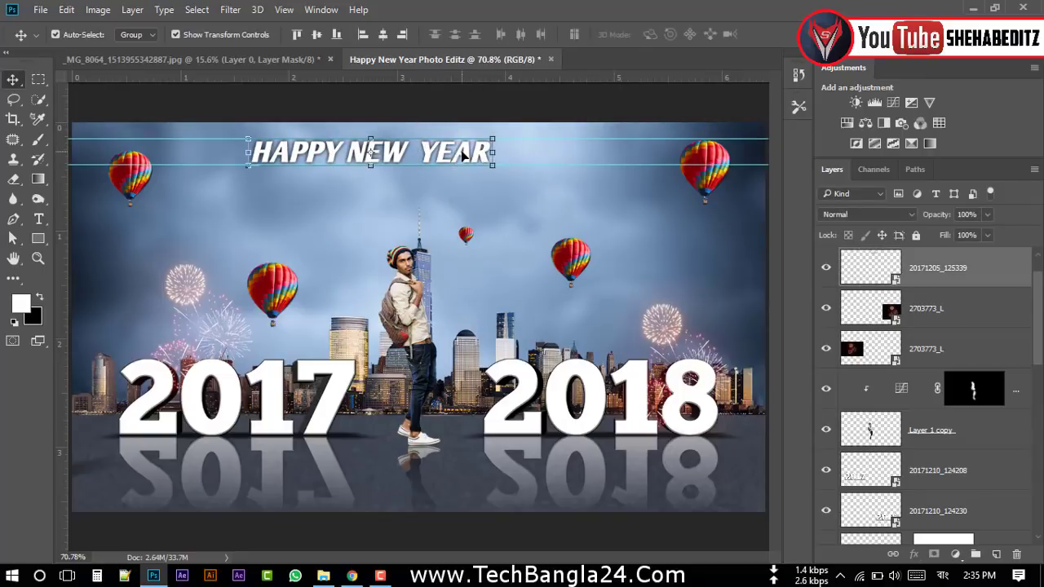
key(shift+Right)
key(shift+Right)
key(shift+Right)
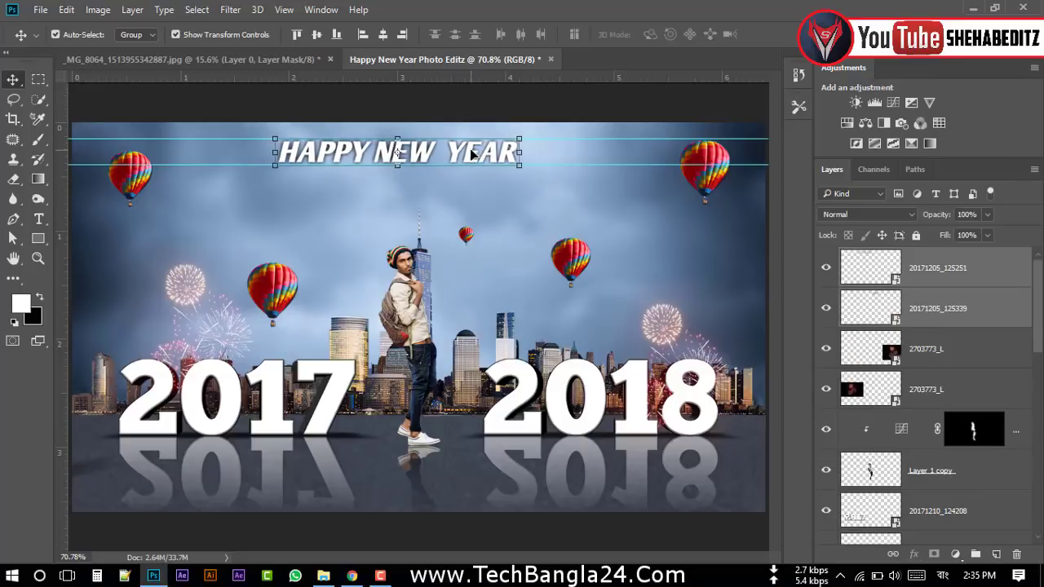
key(shift+Right)
key(shift+Right)
key(shift+Right)
click(461, 106)
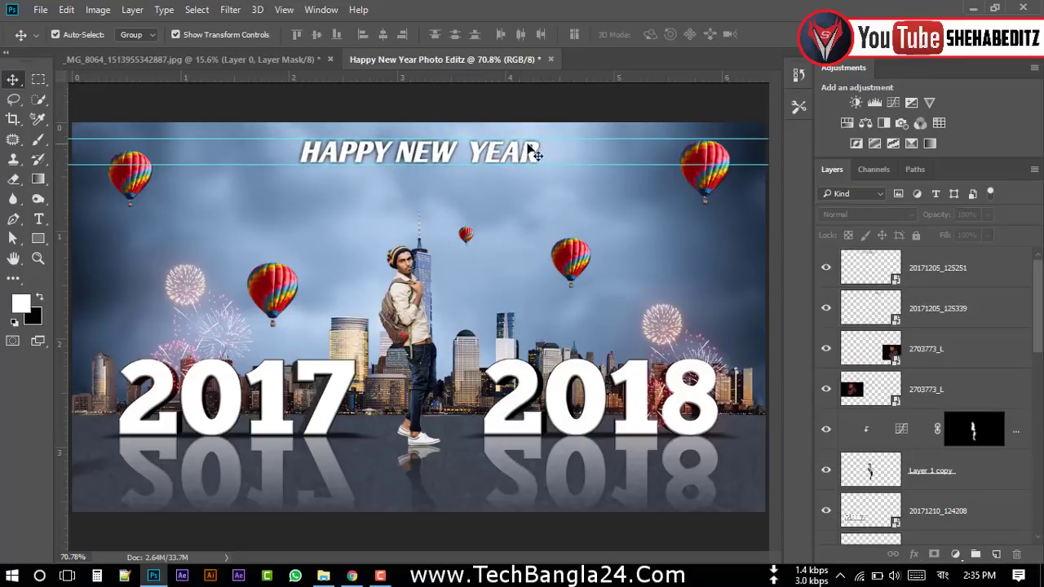
drag(552, 138, 545, 75)
drag(559, 164, 537, 57)
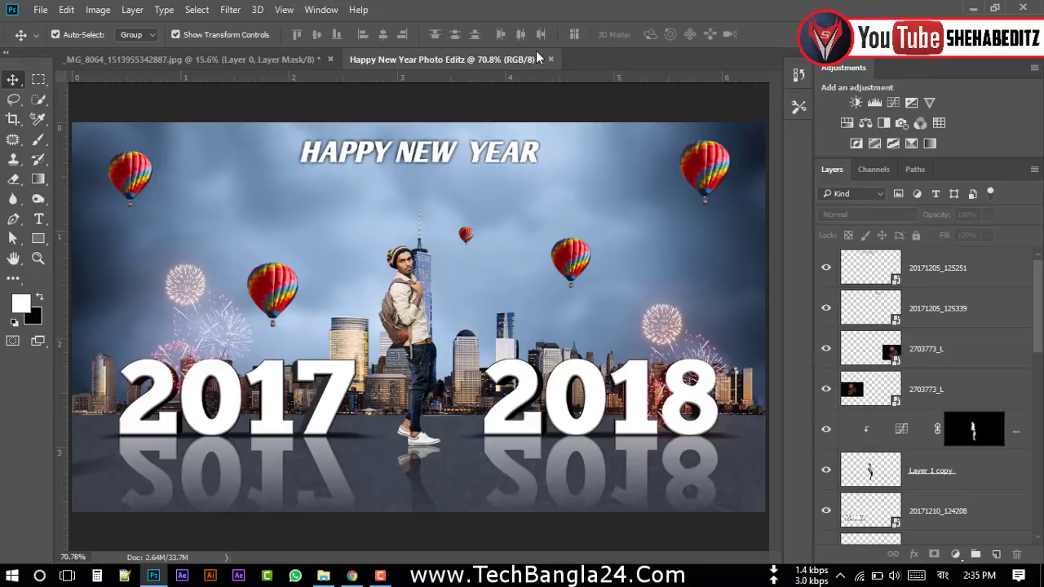
- Group the two title layers, then group the two 2703773_L fireworks layers
click(934, 269)
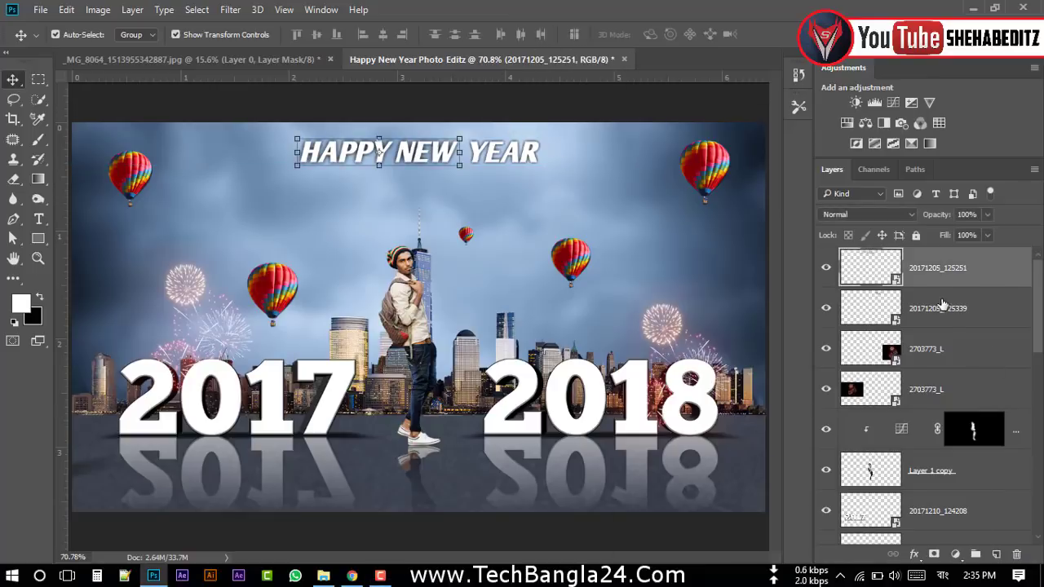
shift+click(934, 303)
click(974, 553)
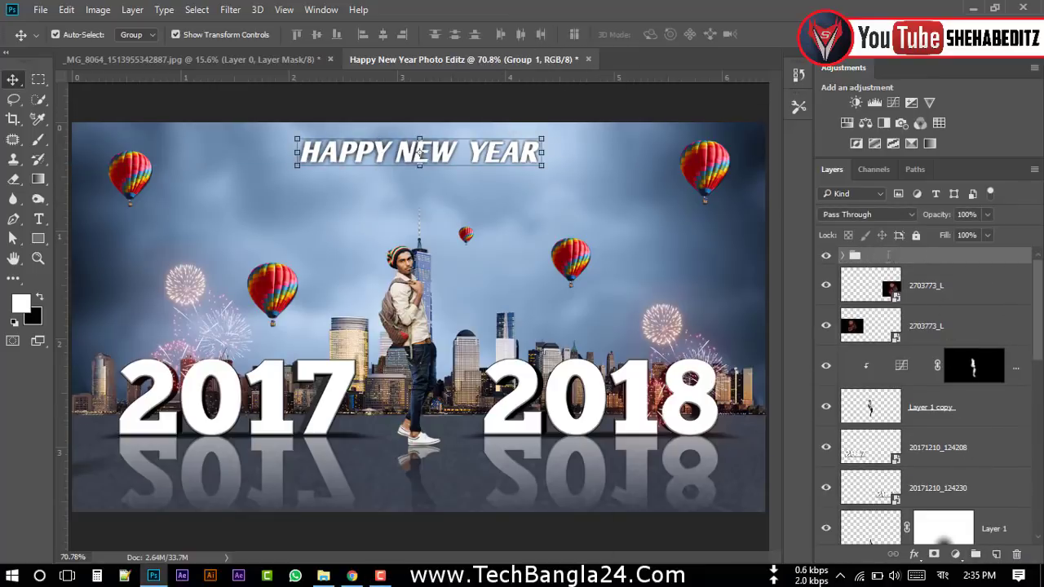
key(Return)
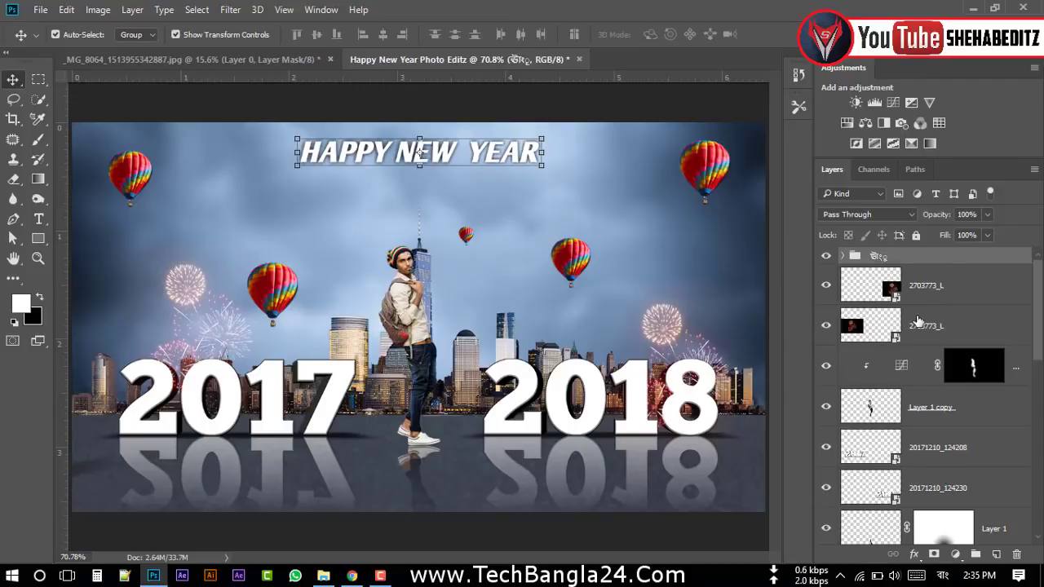
click(936, 285)
shift+click(936, 325)
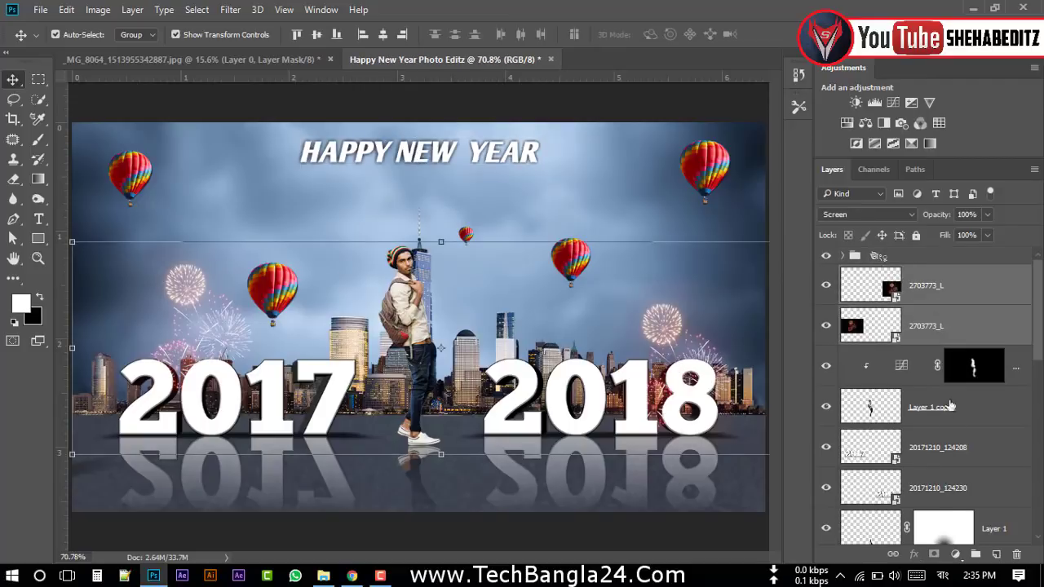
click(975, 554)
- Target the Curves 2 mask, add an empty top layer, then delete it again
click(1014, 303)
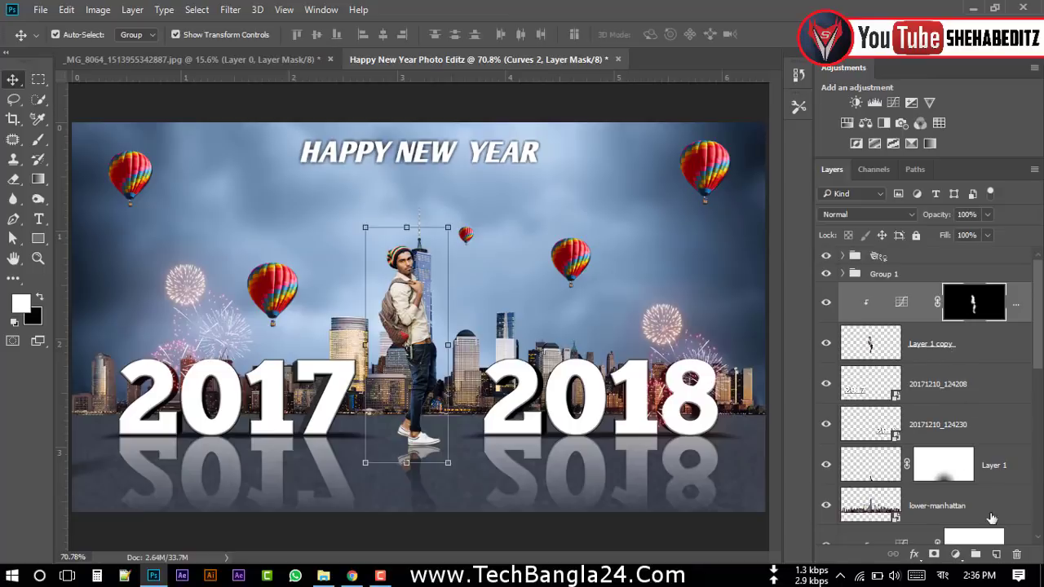
scroll(992, 518, down, 3)
scroll(986, 519, down, 3)
scroll(984, 519, down, 3)
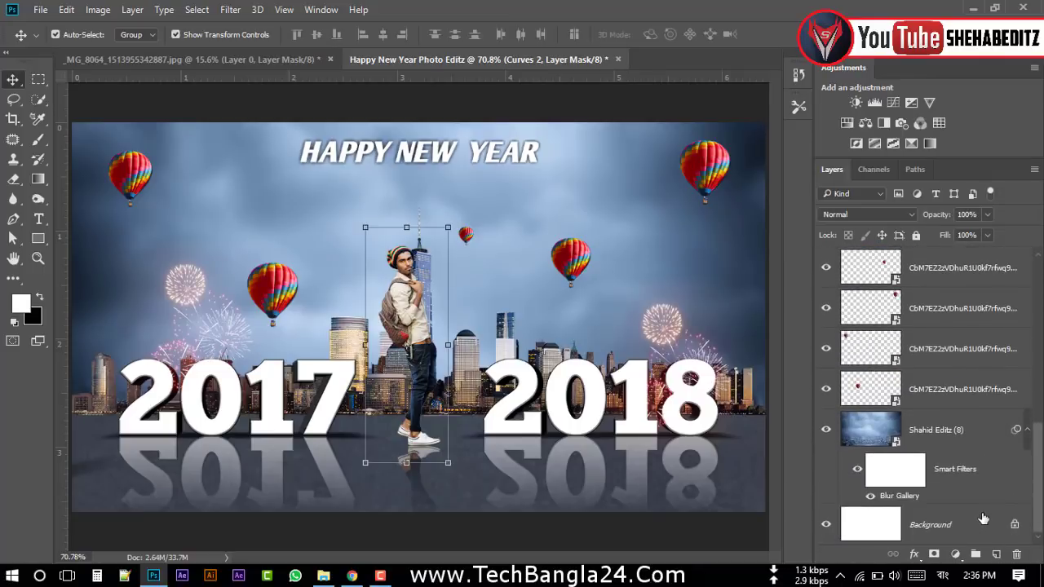
scroll(983, 518, up, 4)
scroll(987, 506, up, 5)
key(ctrl+shift+alt+n)
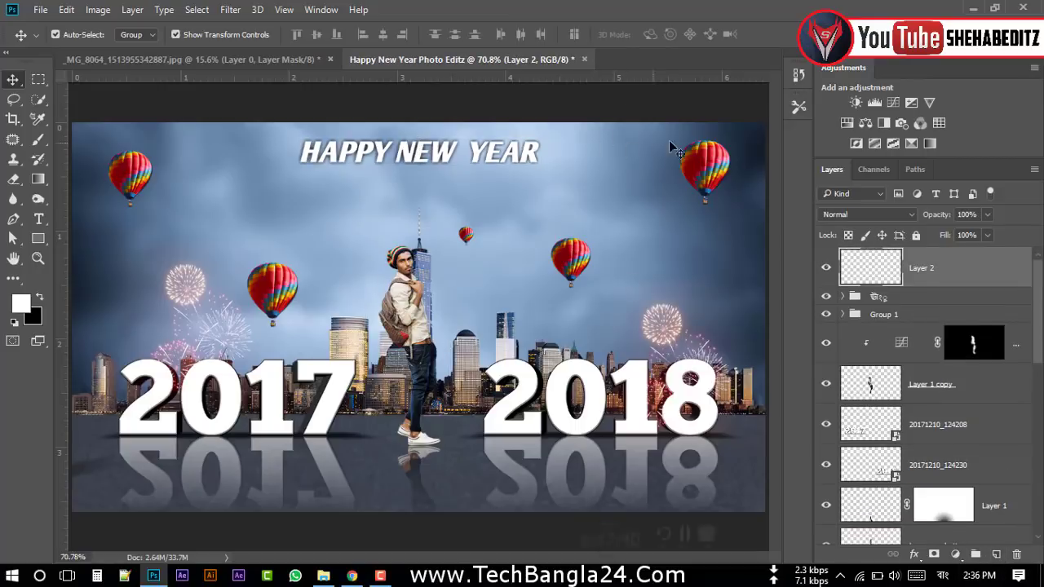
key(Delete)
- Lasso the man's head on Layer 1 copy and copy it to Layer 3, comparing visibility
click(441, 319)
key(ctrl+plus)
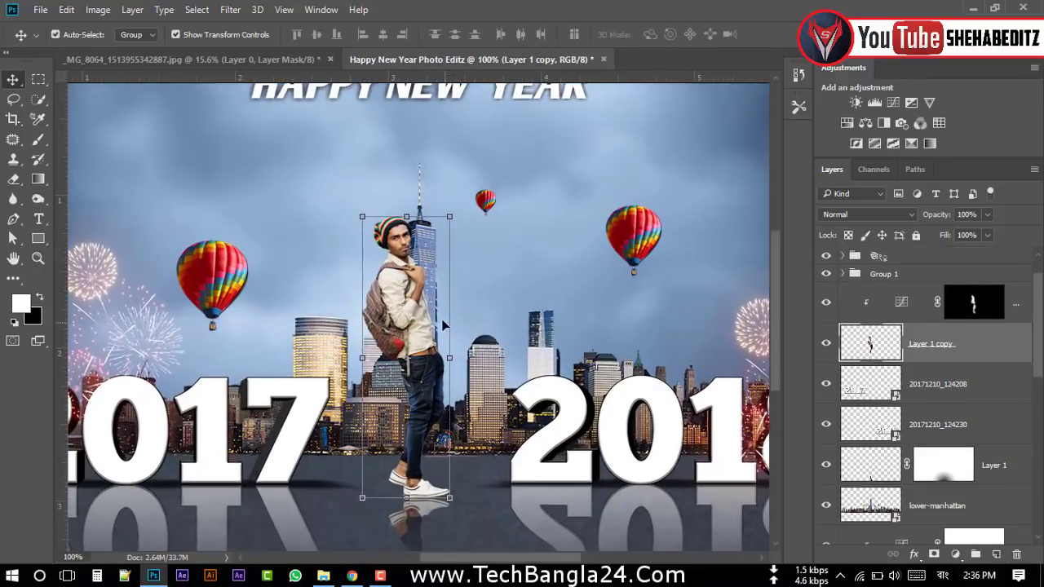
key(ctrl+plus)
key(l)
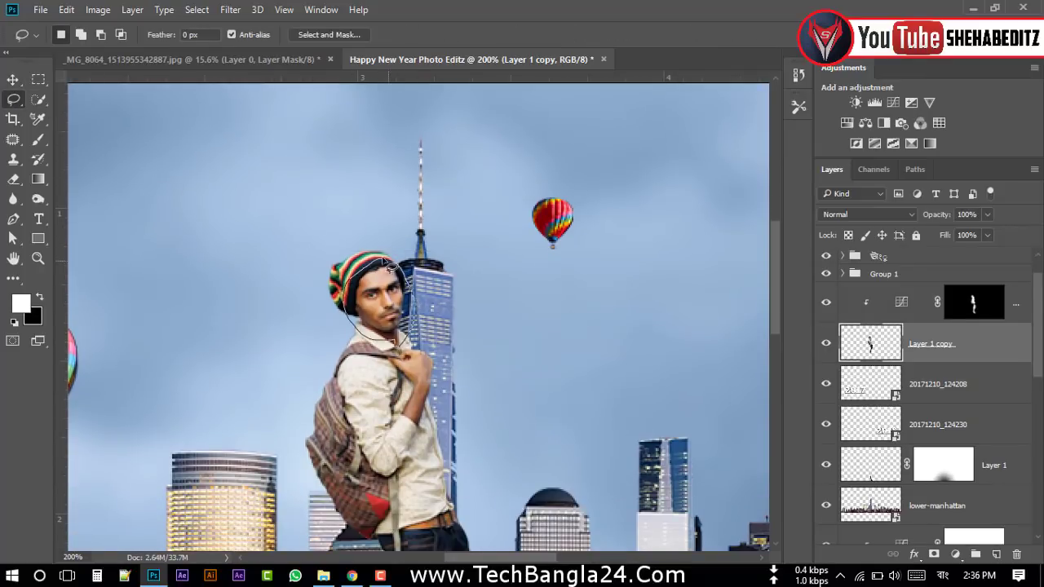
drag(391, 266, 381, 259)
right_click(384, 241)
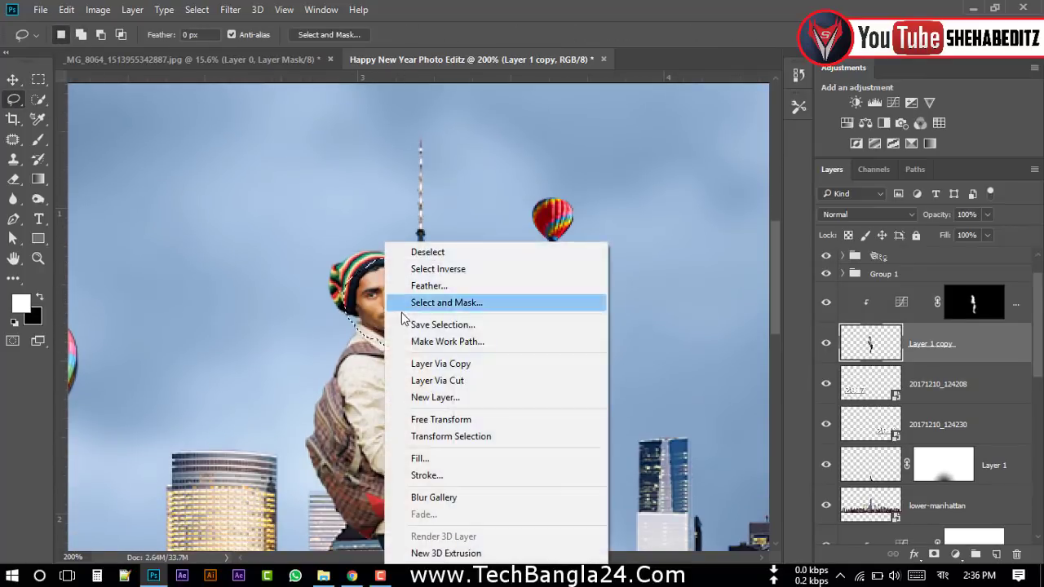
click(432, 364)
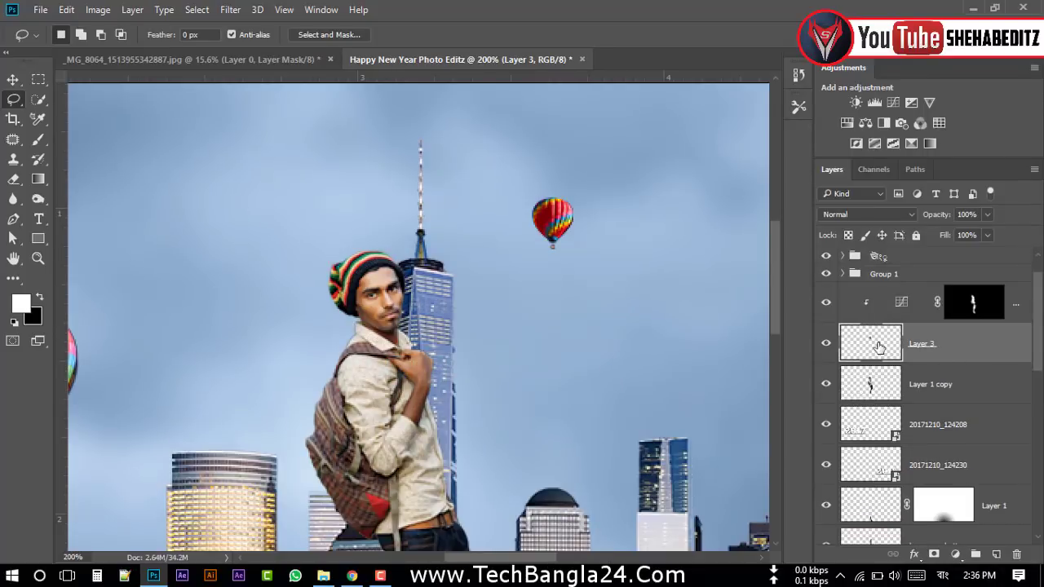
click(826, 345)
click(827, 345)
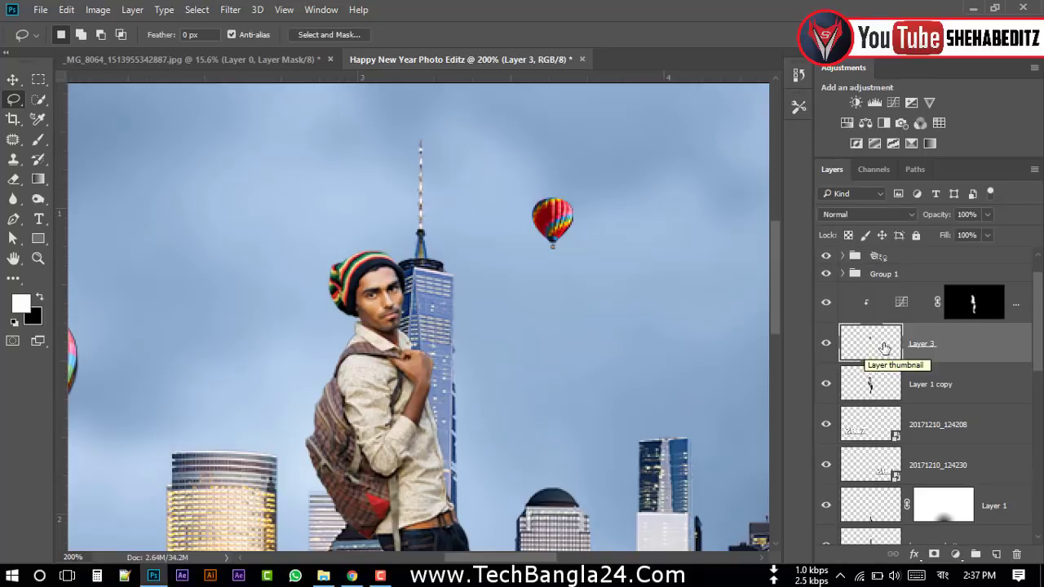
click(956, 554)
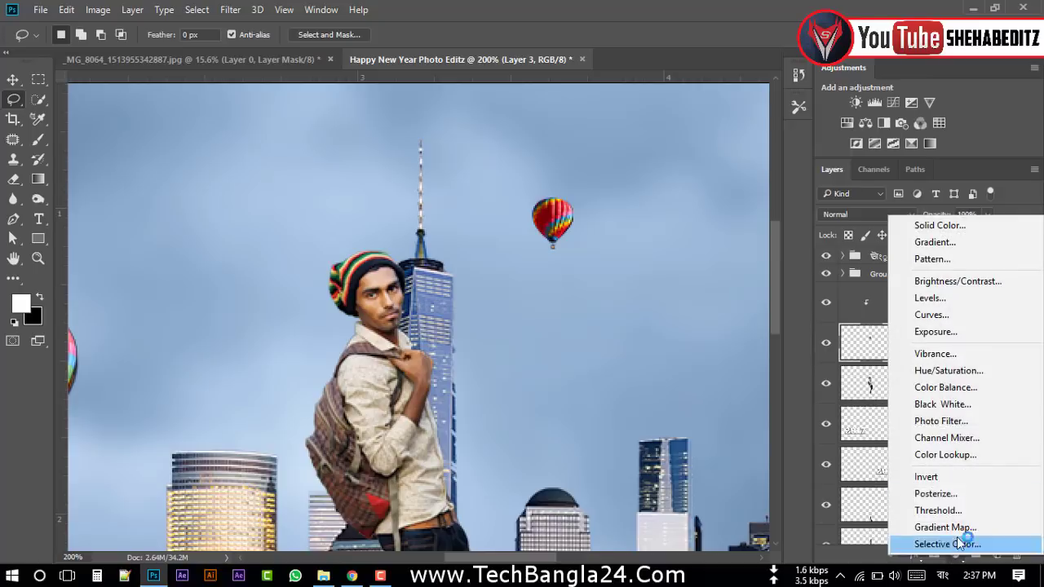
- Add a Levels adjustment with white input 212 and output black 7 to brighten the head
click(937, 301)
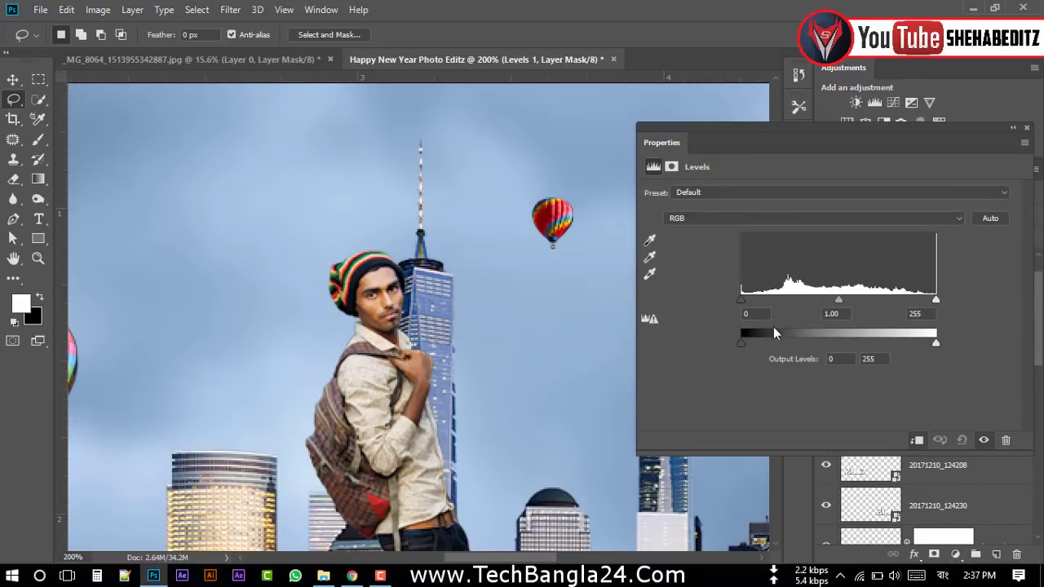
mouse_move(742, 301)
mouse_down()
mouse_move(752, 300)
mouse_move(723, 303)
mouse_up()
drag(936, 302, 917, 298)
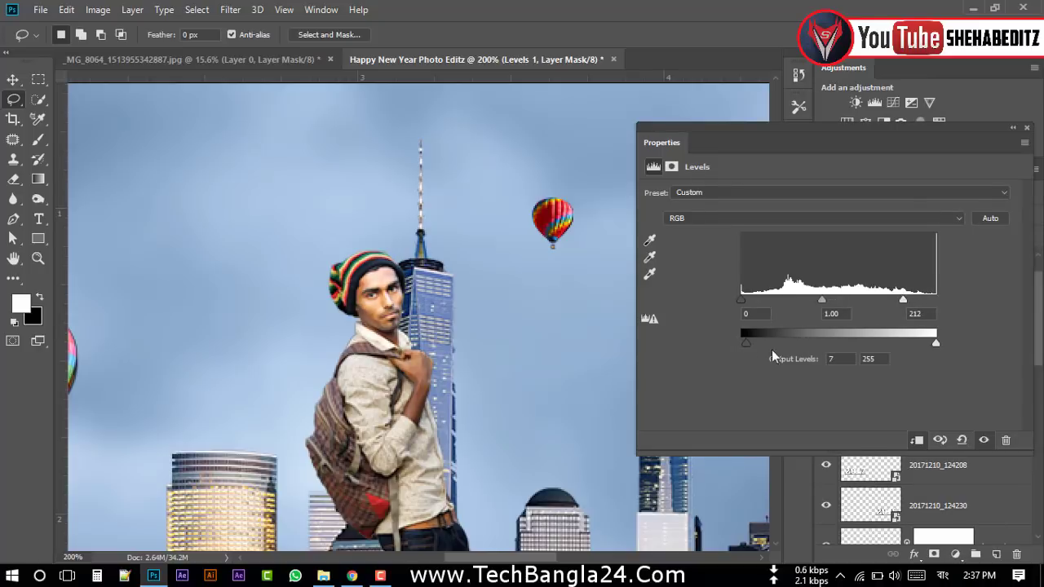
click(1027, 132)
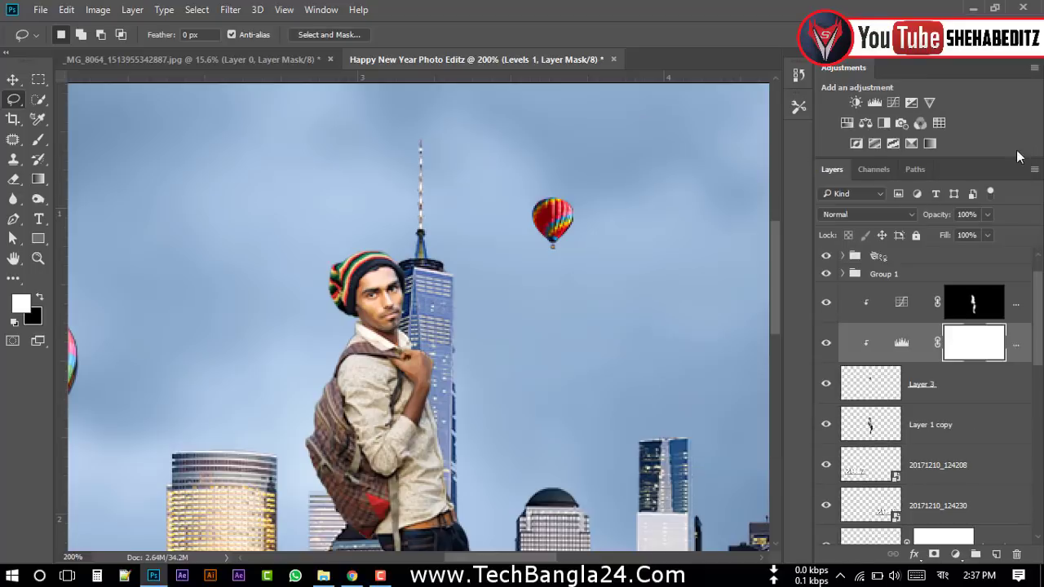
click(826, 343)
key(ctrl+2)
- Set Levels opacity to 88% and paint black on its mask around the collar with a 15 px brush
click(987, 214)
drag(988, 233, 979, 233)
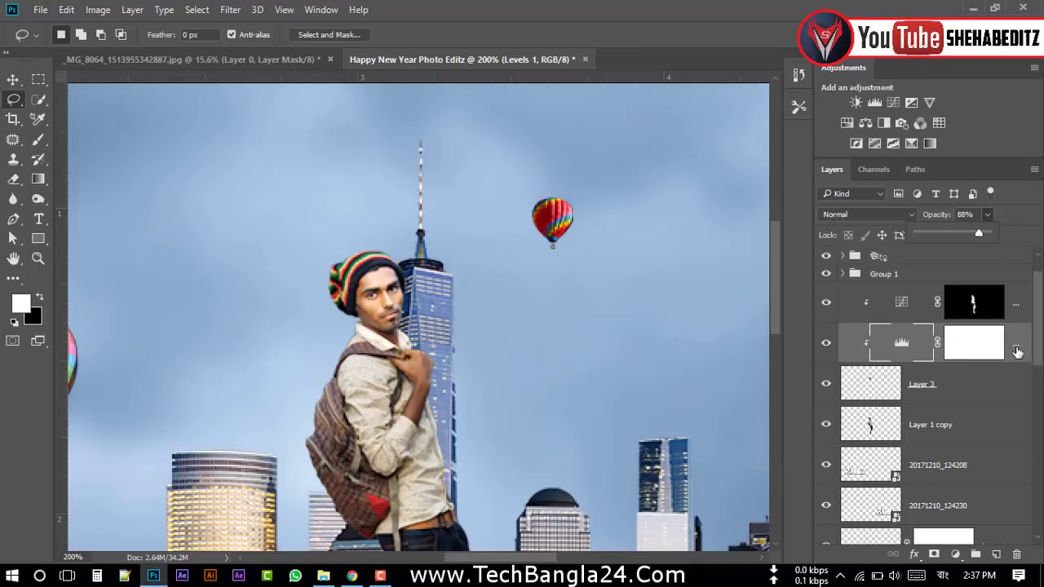
click(979, 344)
key(b)
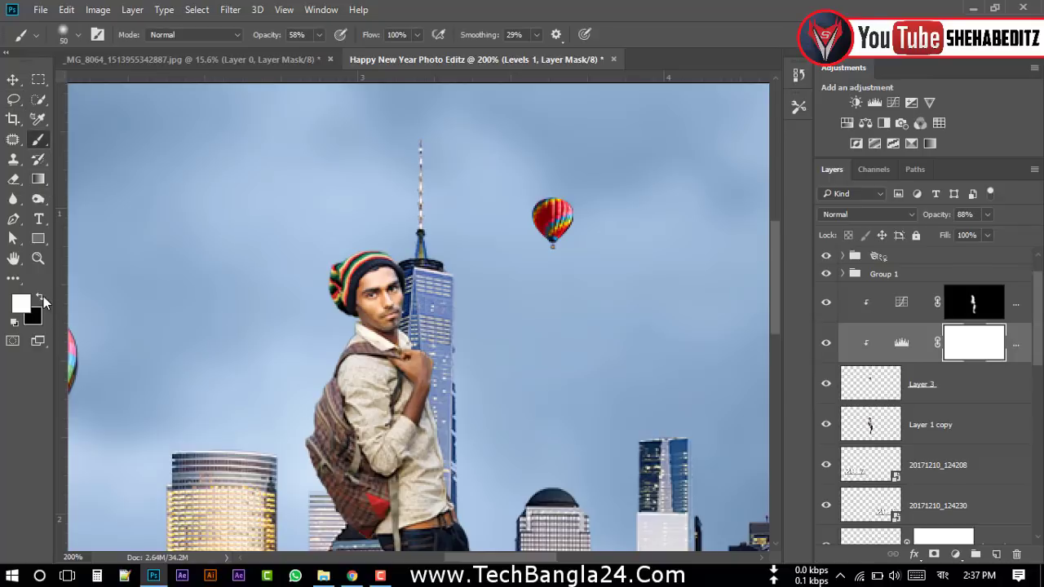
click(43, 299)
key(bracketleft)
key(bracketleft)
key(bracketleft)
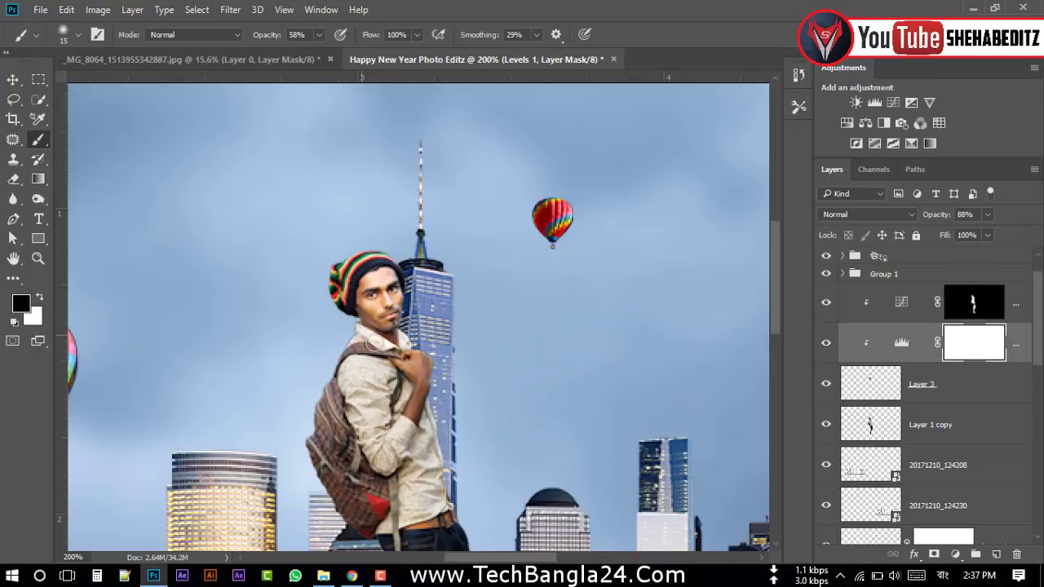
drag(374, 343, 367, 336)
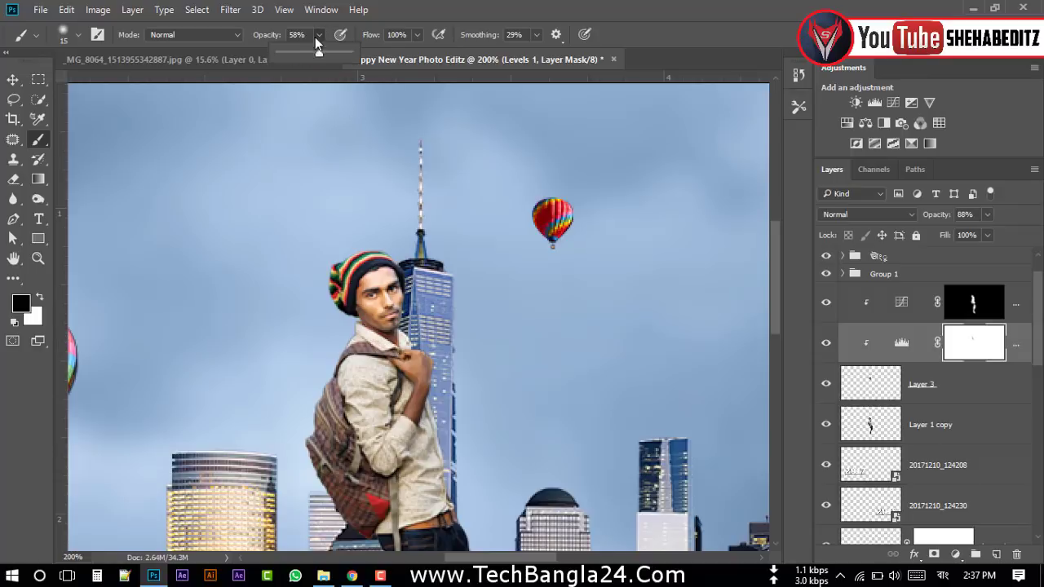
key(0)
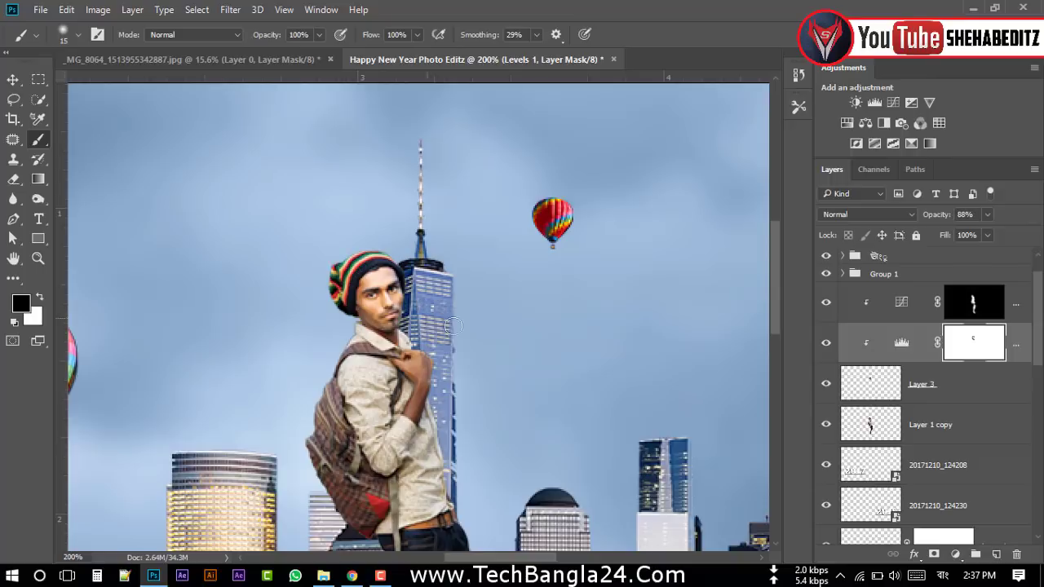
- Lasso the shoulder area on Layer 3, copy it to a new layer, then remove it
click(865, 385)
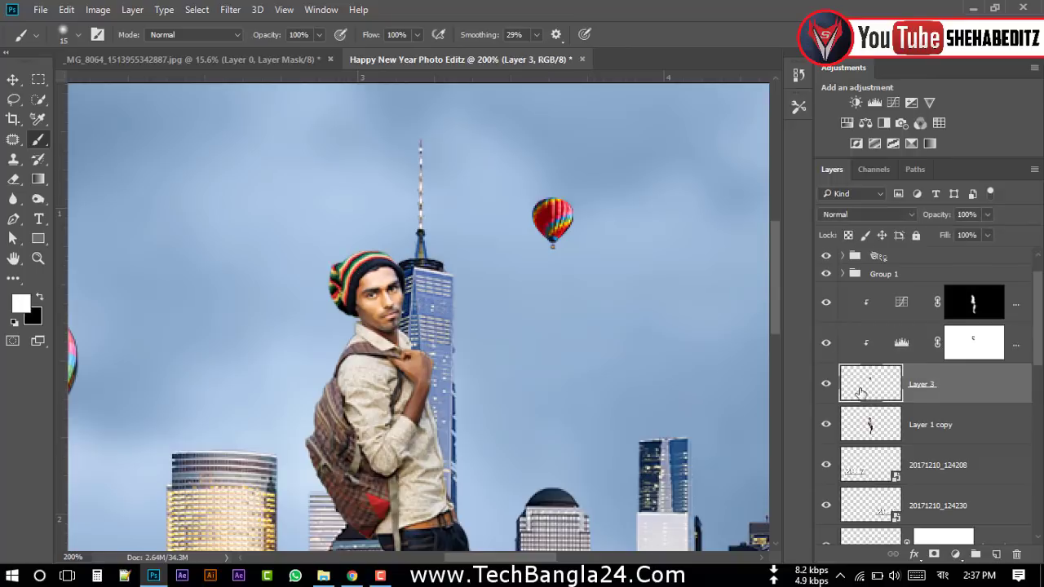
click(13, 99)
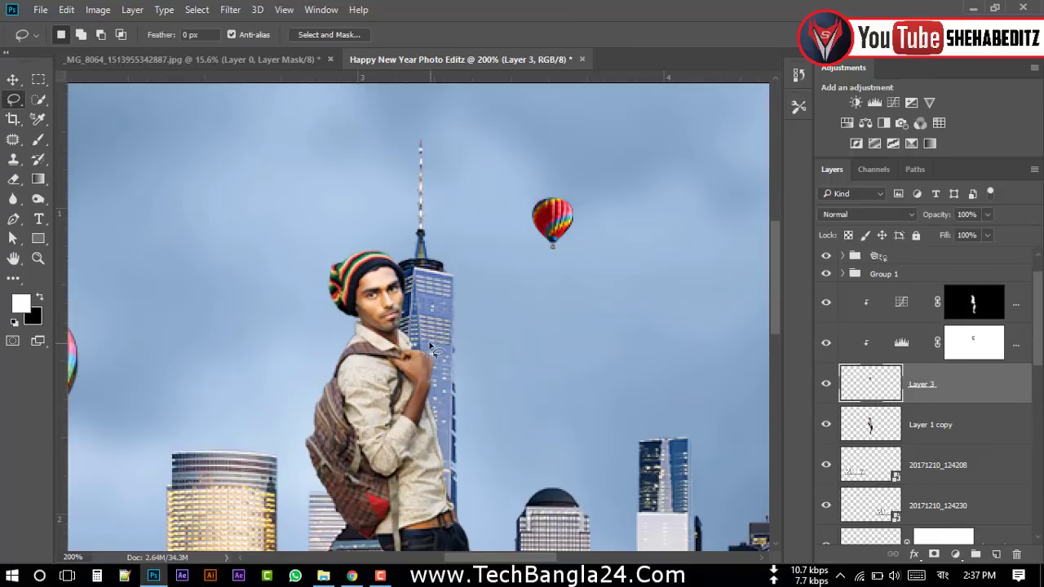
mouse_move(407, 351)
mouse_down()
mouse_move(387, 424)
mouse_move(407, 351)
mouse_up()
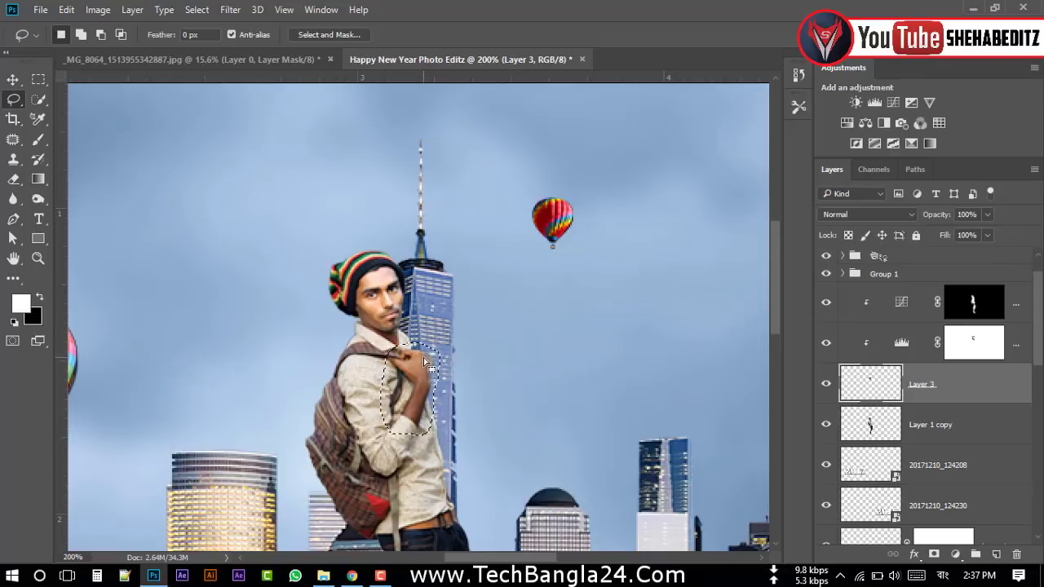
right_click(424, 355)
click(456, 156)
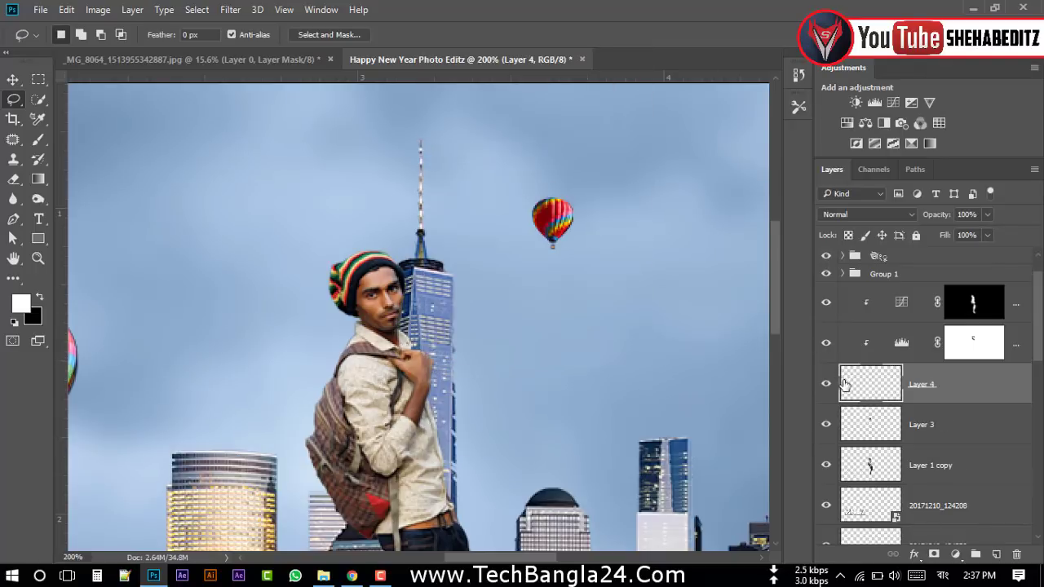
key(Delete)
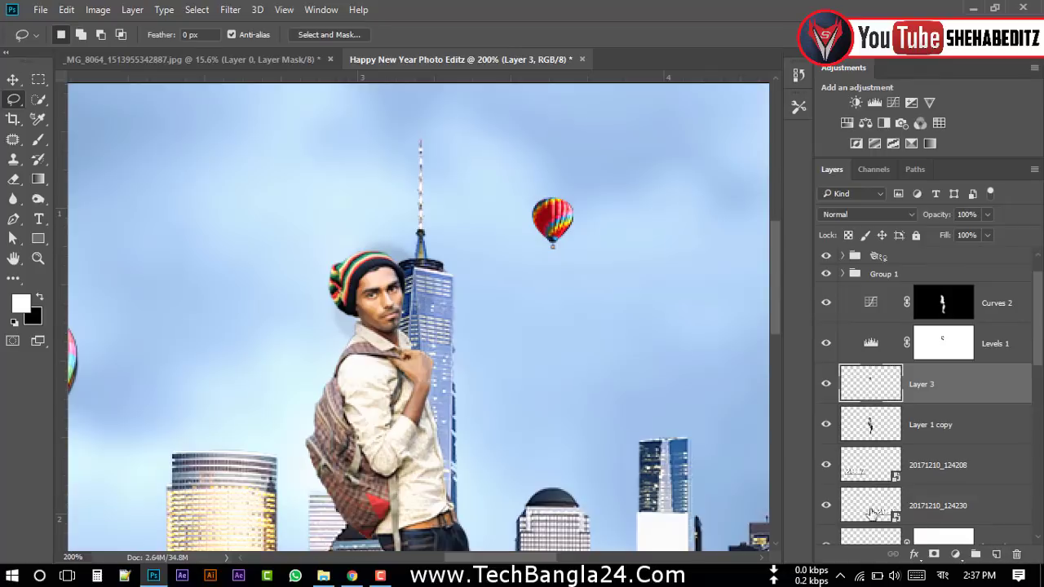
- Clip the Levels 1 and Curves 2 adjustments to Layer 3 and fit the image on screen
right_click(995, 343)
click(732, 364)
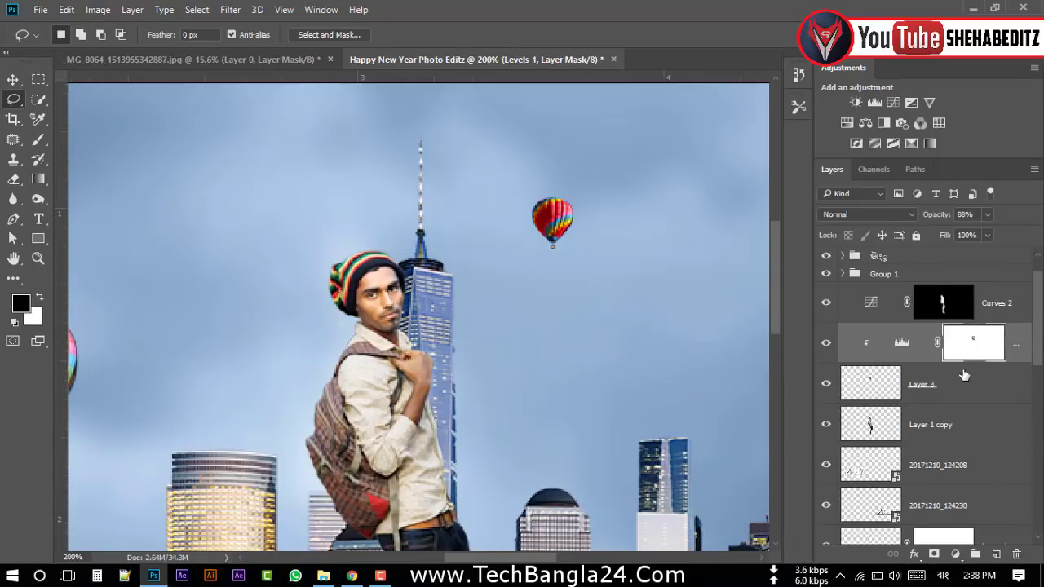
right_click(995, 318)
click(730, 359)
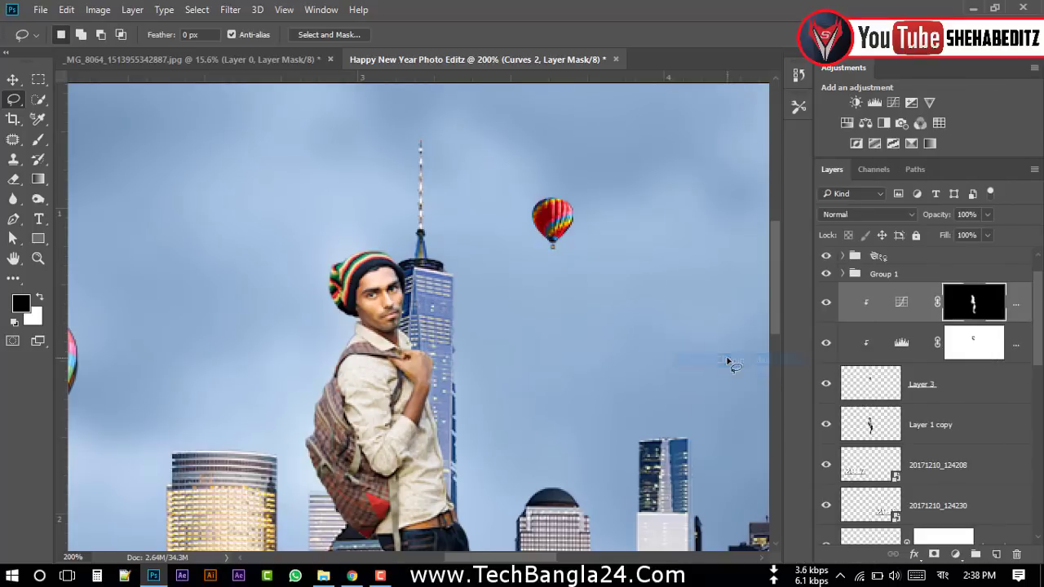
key(ctrl+0)
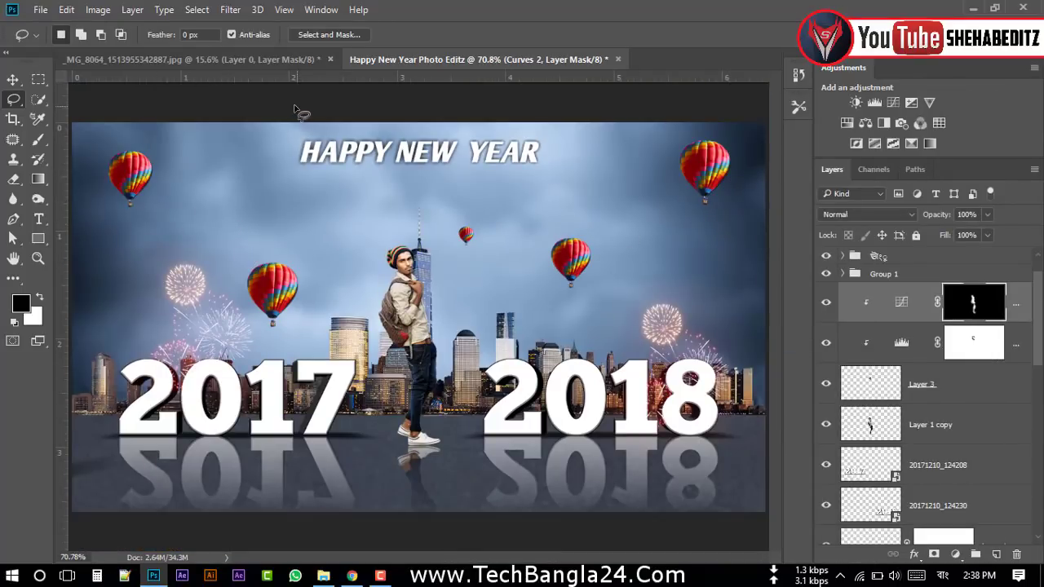
key(v)
key(x)
- Select the top layer group and add a new empty Layer 4 above it
click(582, 210)
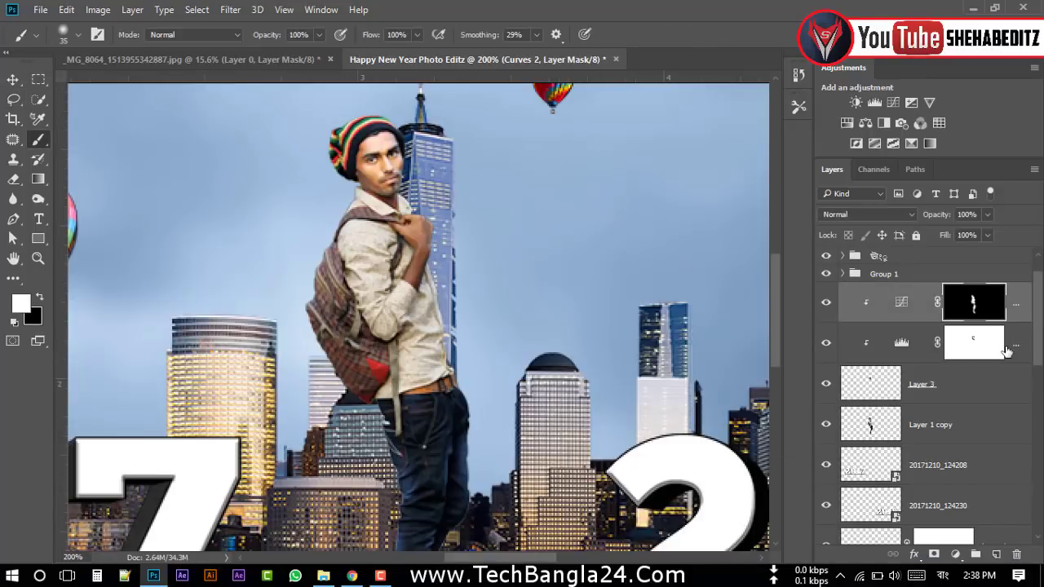
click(1010, 349)
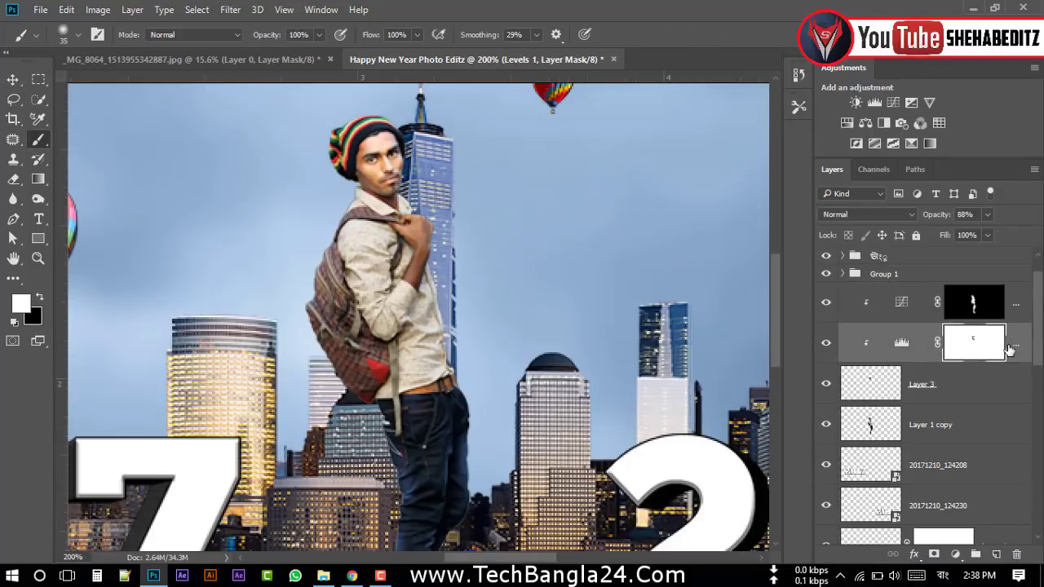
click(952, 393)
click(957, 424)
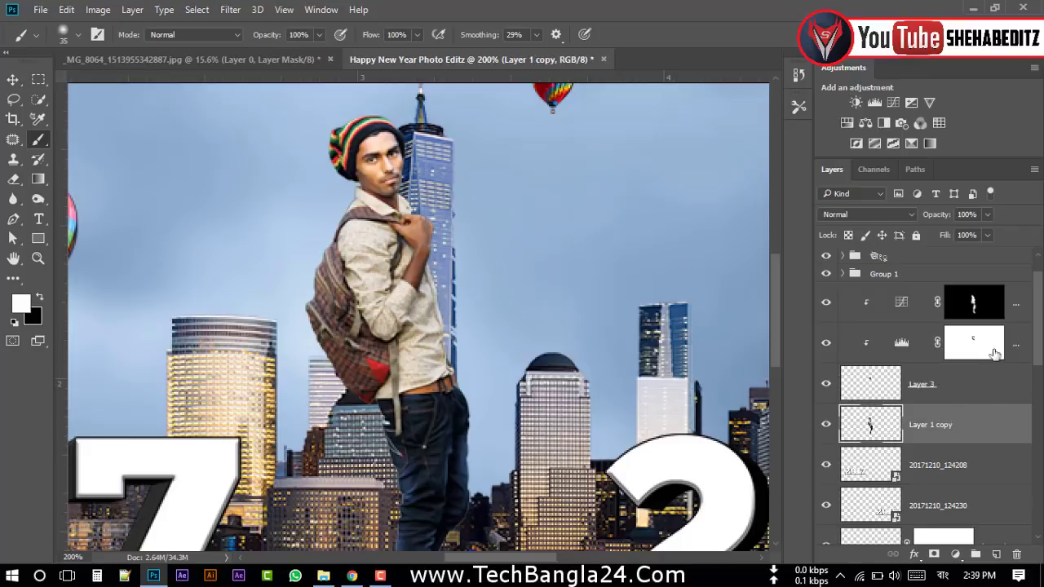
key(ctrl+0)
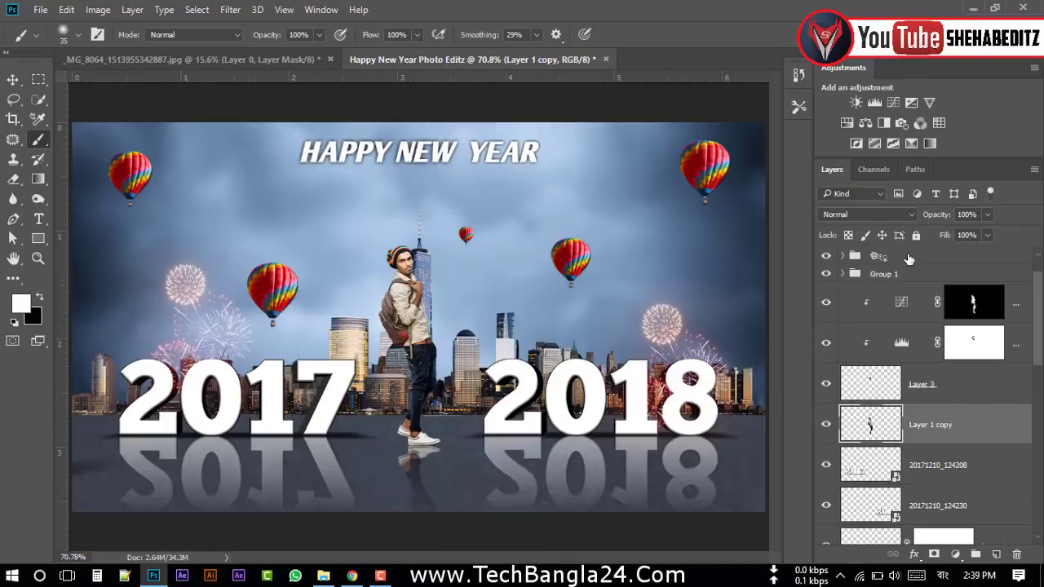
click(910, 258)
click(996, 554)
- Apply Image with the merged composite onto Layer 4
click(98, 10)
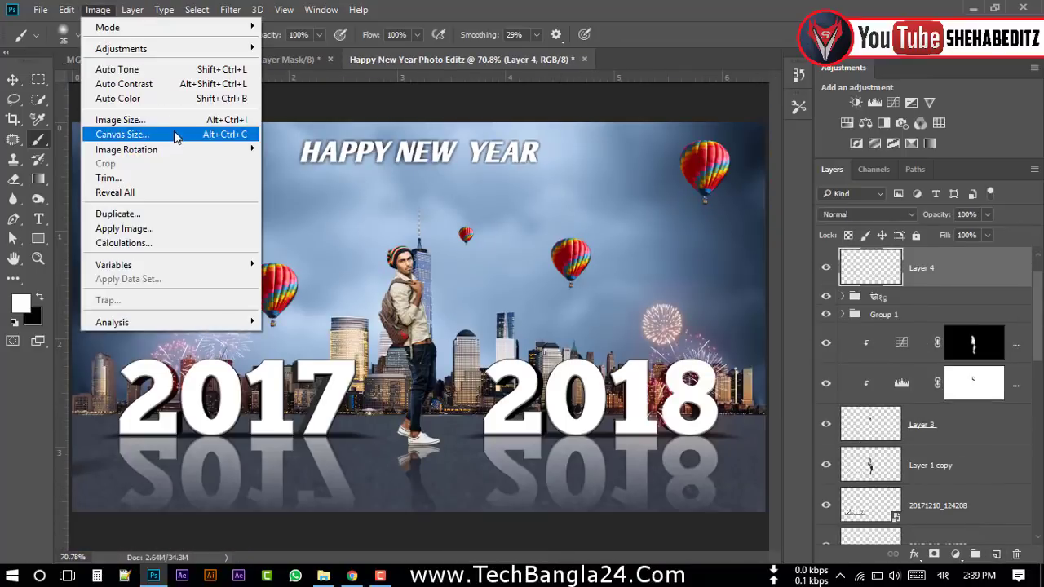
click(155, 229)
click(655, 158)
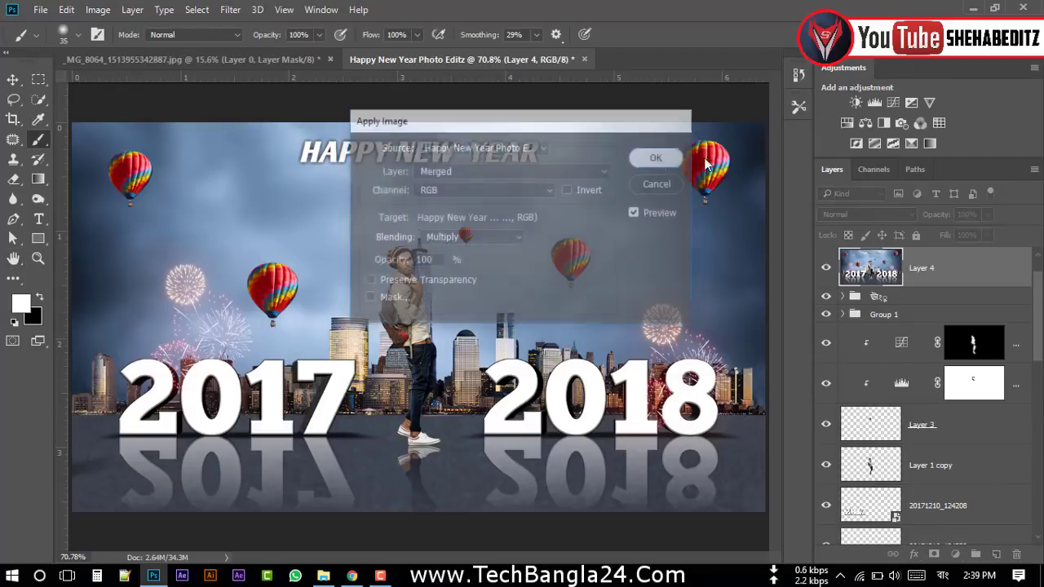
- Group all earlier layers down to Shahid Editz (8) into a new renamed group
click(876, 296)
click(842, 296)
scroll(940, 489, down, 3)
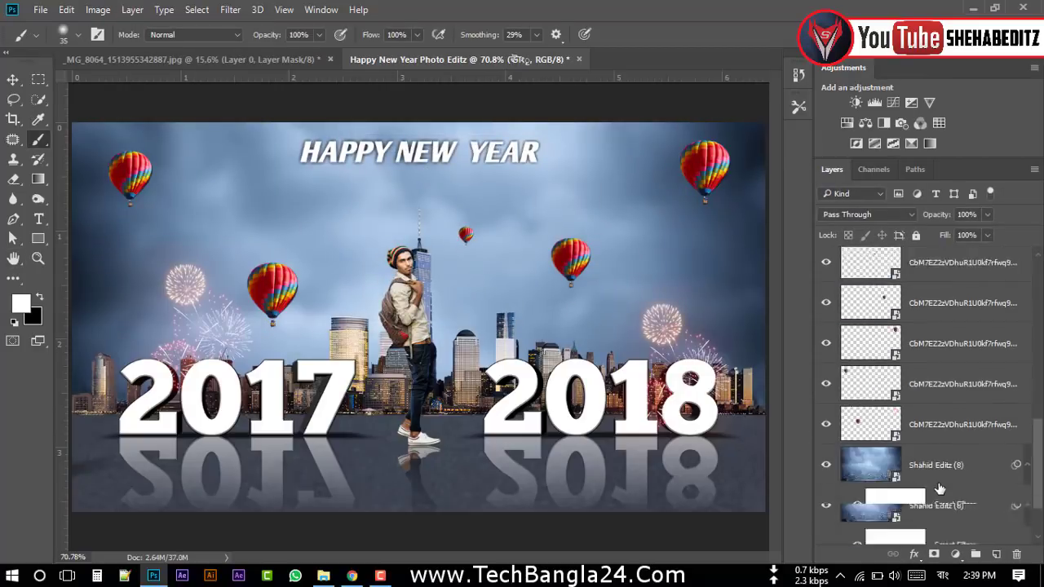
scroll(939, 489, down, 2)
click(940, 430)
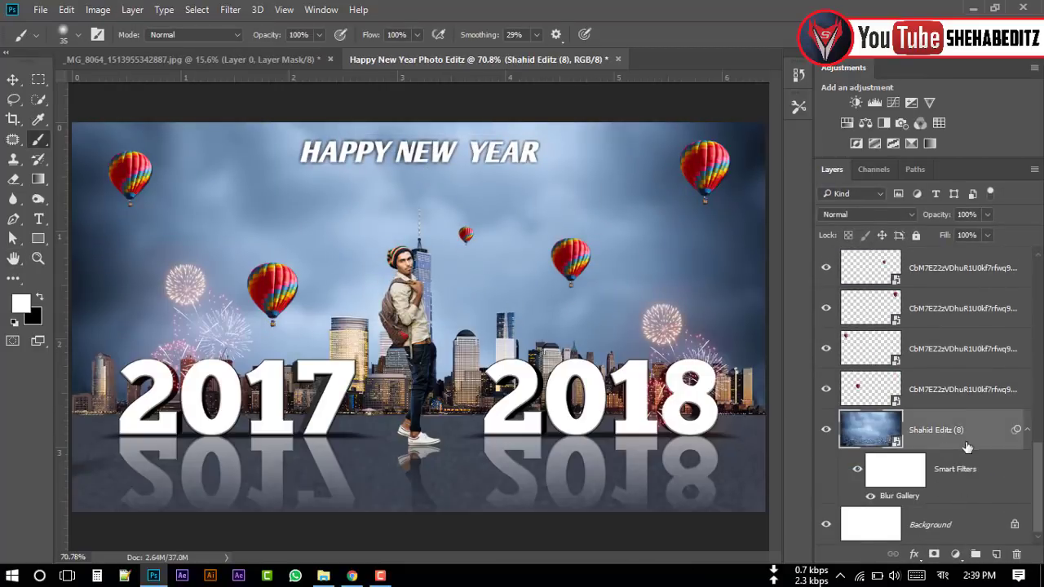
scroll(962, 424, up, 3)
scroll(971, 412, up, 3)
click(903, 333)
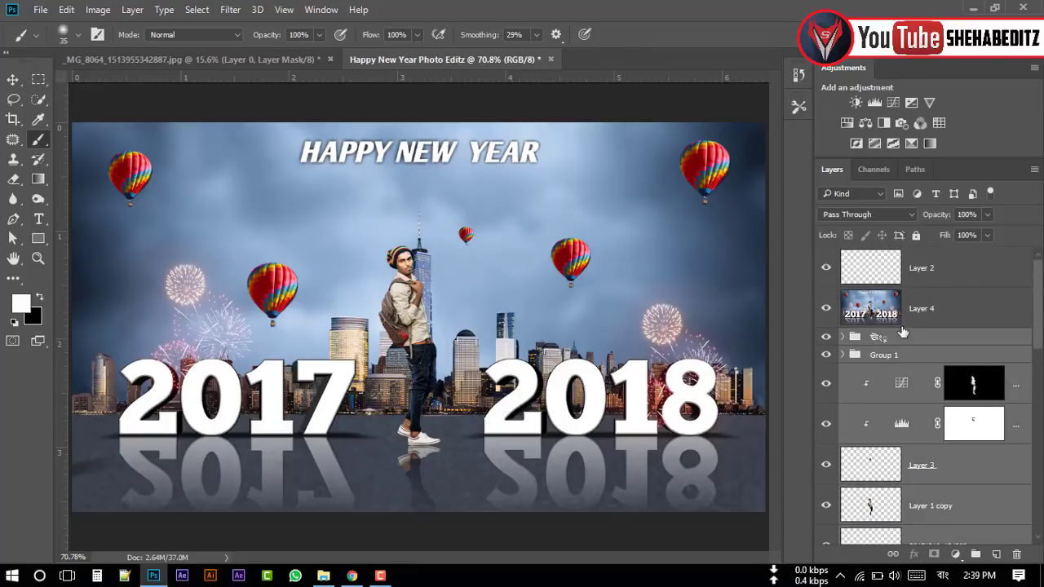
click(975, 553)
double_click(893, 338)
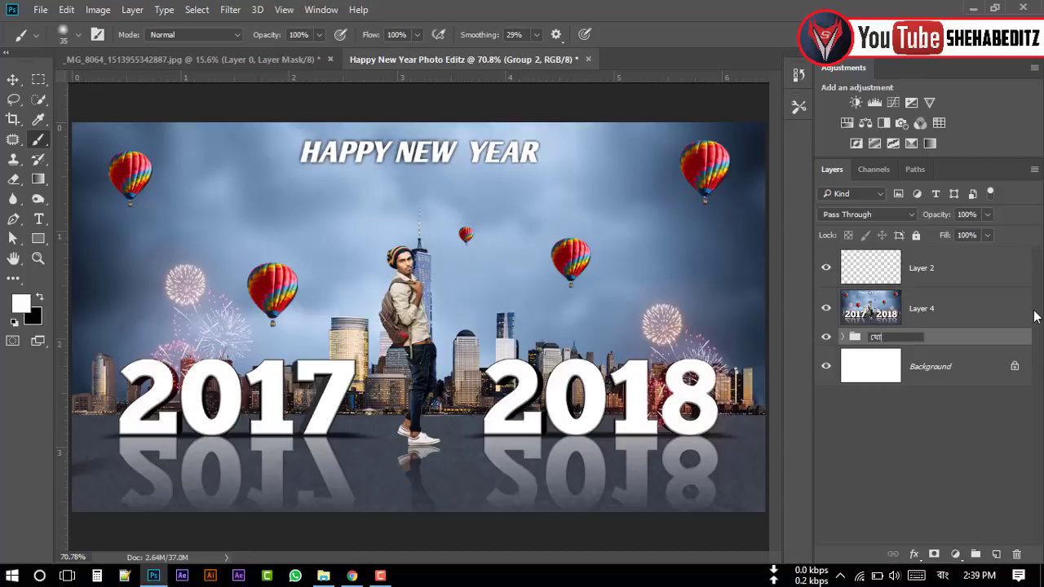
key(Return)
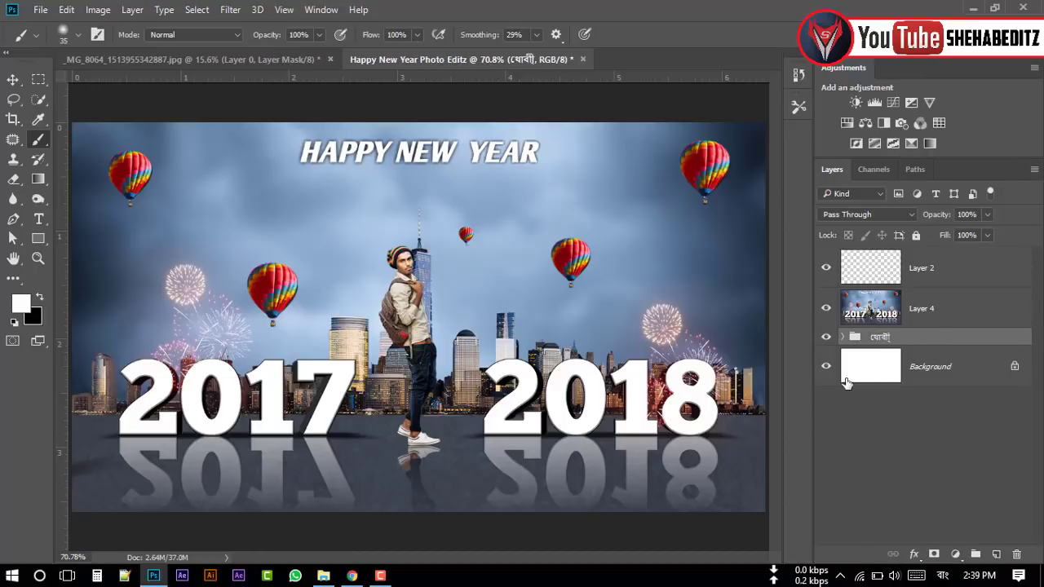
- Hide the original-layers group, delete the empty Layer 2, and reselect Layer 4
click(826, 341)
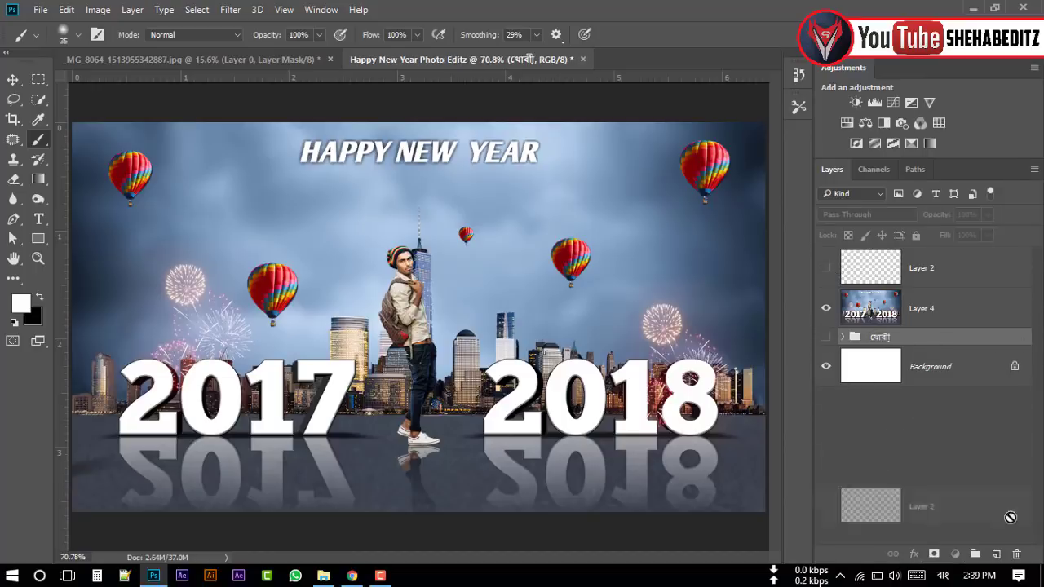
drag(925, 274, 1016, 554)
click(826, 267)
click(922, 268)
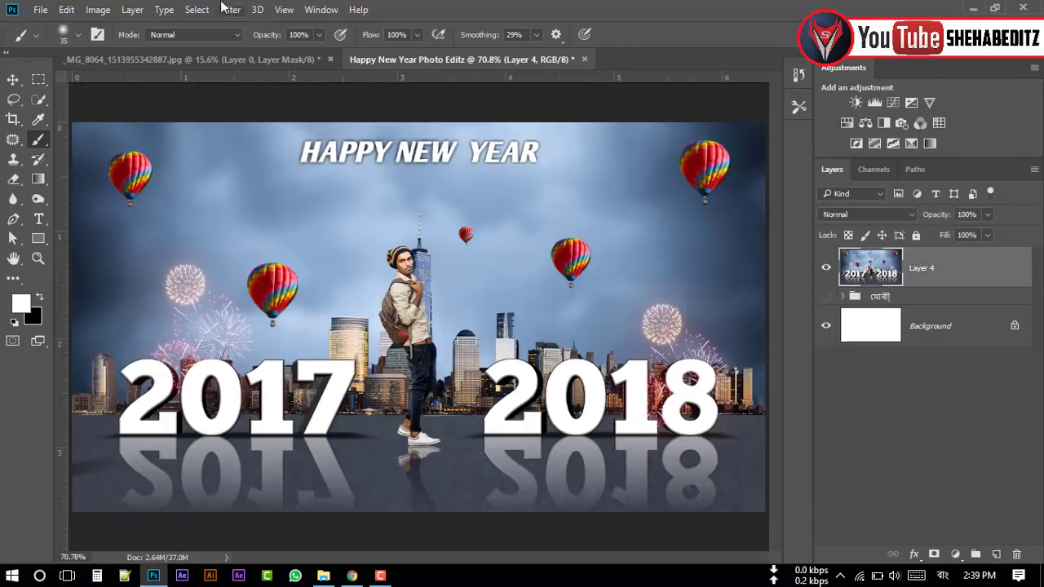
click(230, 10)
- In Camera Raw, set Contrast +9, Shadows +8 and raise orange saturation and luminance
click(281, 99)
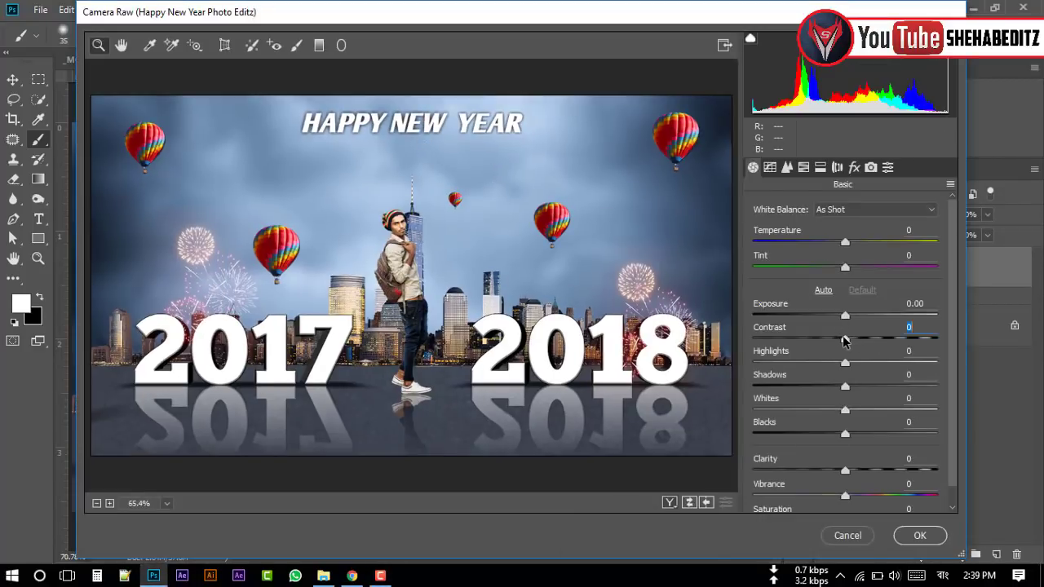
drag(845, 338, 853, 338)
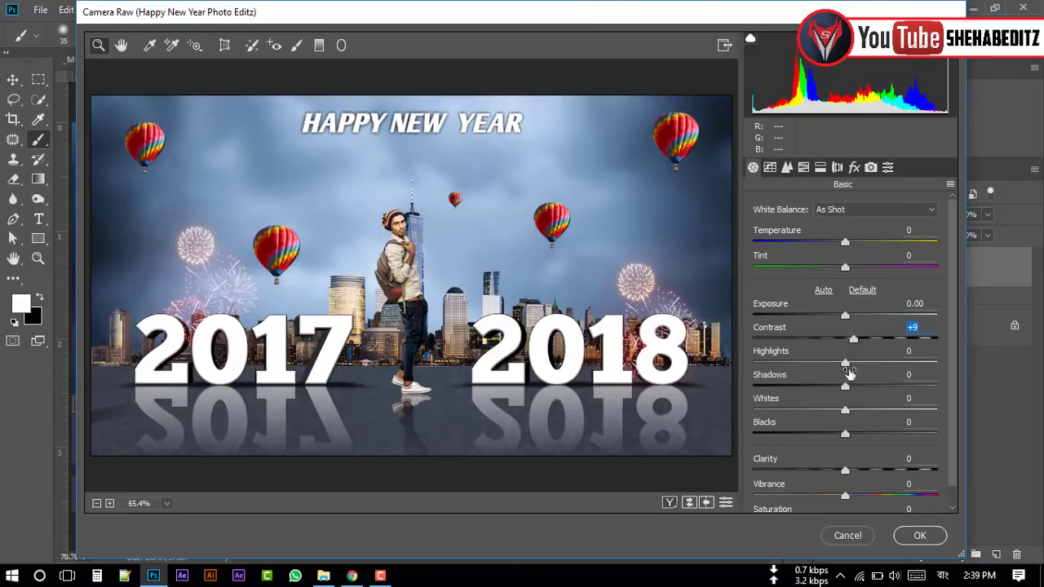
drag(847, 385, 853, 385)
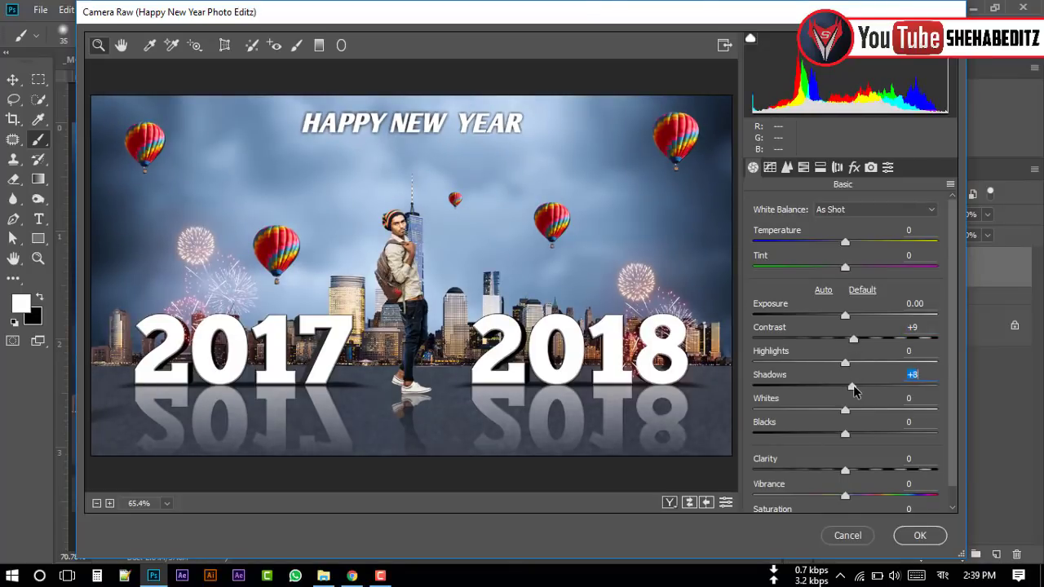
click(820, 167)
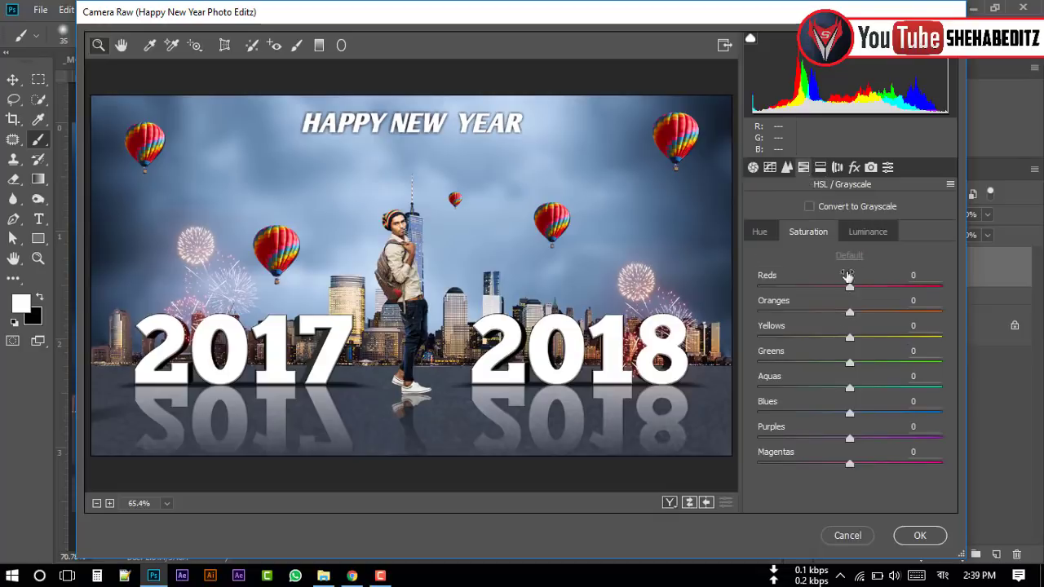
mouse_move(850, 313)
mouse_down()
mouse_move(871, 317)
mouse_move(854, 316)
mouse_up()
click(859, 233)
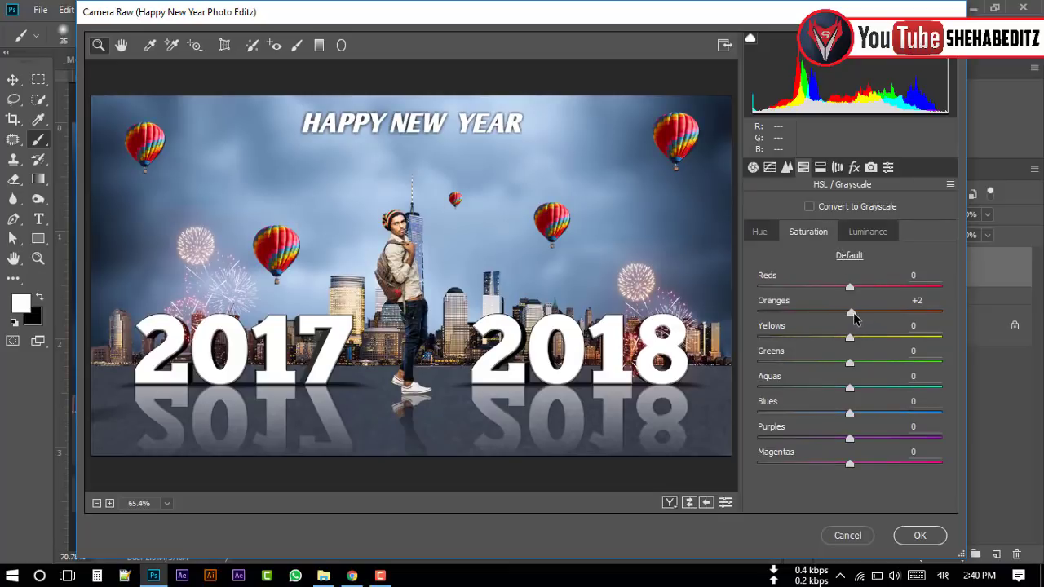